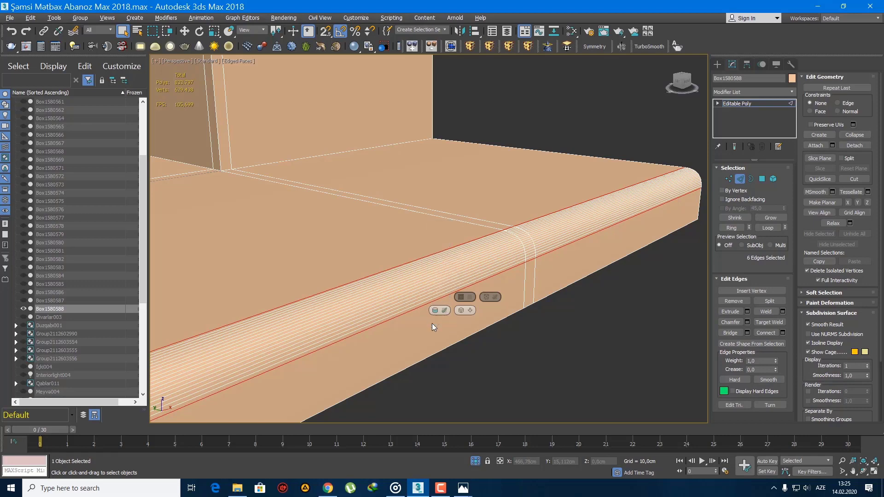
Leave edge editing on the countertop and turn off the edged-faces display
scroll(451, 289, down, 4)
click(718, 65)
scroll(570, 205, down, 5)
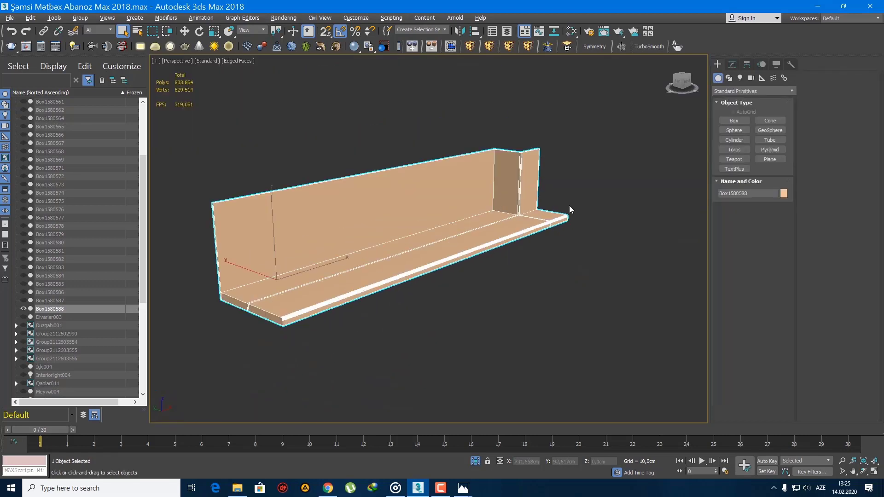
key(F4)
scroll(491, 258, up, 2)
alt+middle_drag(491, 258, 450, 286)
scroll(465, 262, down, 5)
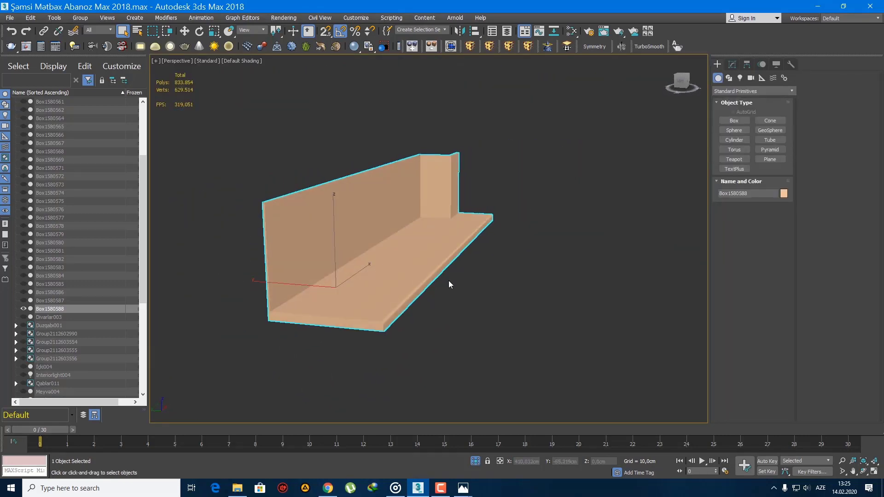
End the countertop's isolation to show the whole scene and clear the selection
right_click(447, 277)
click(478, 233)
alt+middle_drag(478, 233, 508, 299)
key(ctrl+d)
Move the tall cabinet body together with its door panel slightly to adjust their position beside the open shelf unit
middle_drag(513, 203, 515, 243)
middle_drag(567, 133, 478, 217)
mouse_move(516, 248)
middle_down()
mouse_move(505, 268)
mouse_move(512, 251)
middle_up()
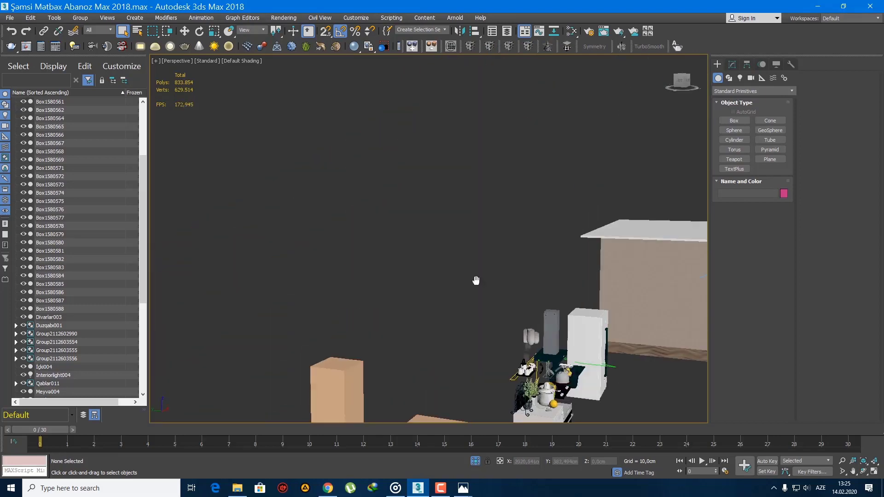
middle_drag(475, 280, 472, 302)
middle_drag(555, 320, 485, 235)
click(518, 262)
alt+middle_drag(519, 261, 541, 282)
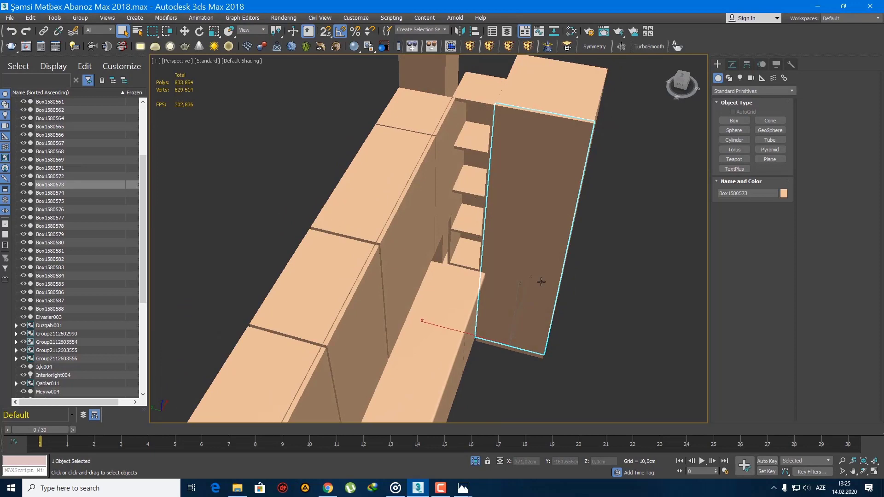
ctrl+click(563, 108)
middle_drag(553, 188, 464, 203)
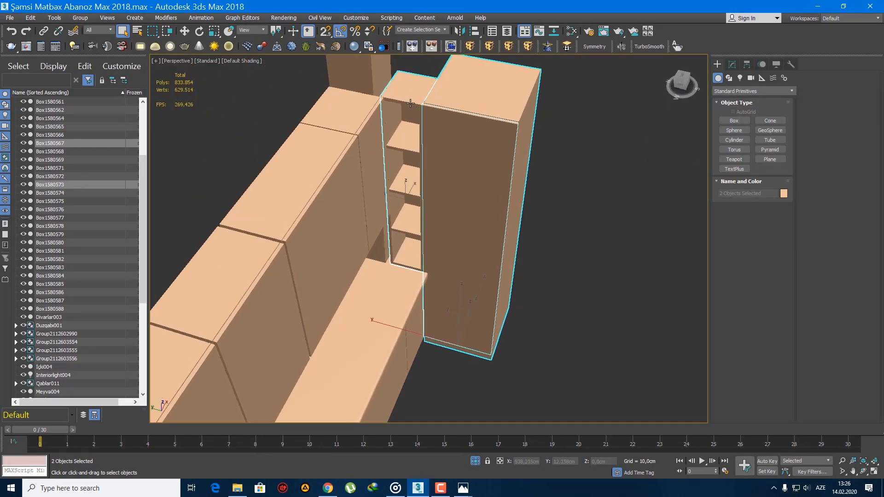
alt+middle_drag(445, 272, 389, 194)
key(w)
scroll(430, 259, up, 5)
drag(395, 187, 407, 186)
scroll(413, 234, down, 5)
Lengthen the base plinth by moving its four end vertices along X to the tall cabinet's outer side, at about 362.3 cm
alt+middle_drag(413, 233, 419, 287)
click(462, 382)
scroll(428, 336, up, 4)
alt+middle_drag(428, 336, 411, 317)
scroll(426, 304, down, 4)
scroll(403, 334, up, 4)
click(409, 326)
middle_drag(491, 303, 427, 292)
key(1)
drag(519, 354, 414, 194)
scroll(466, 264, up, 3)
scroll(513, 285, down, 4)
key(t)
key(z)
key(F3)
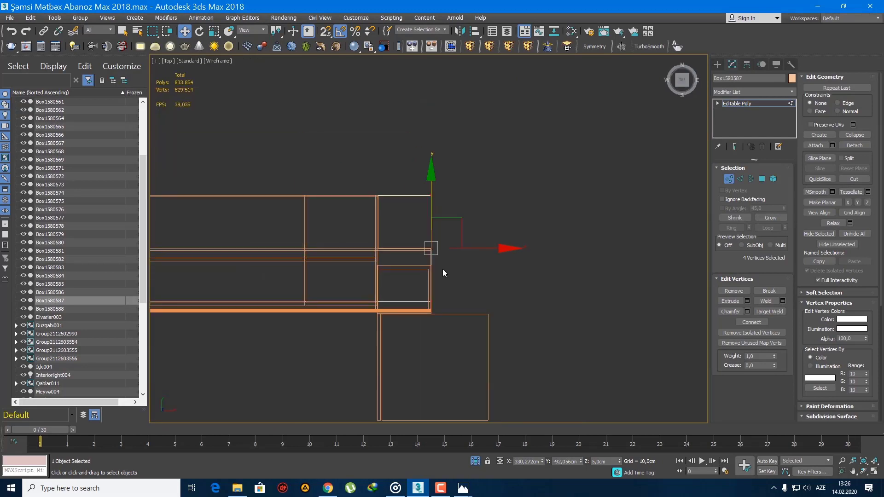
middle_drag(442, 269, 432, 207)
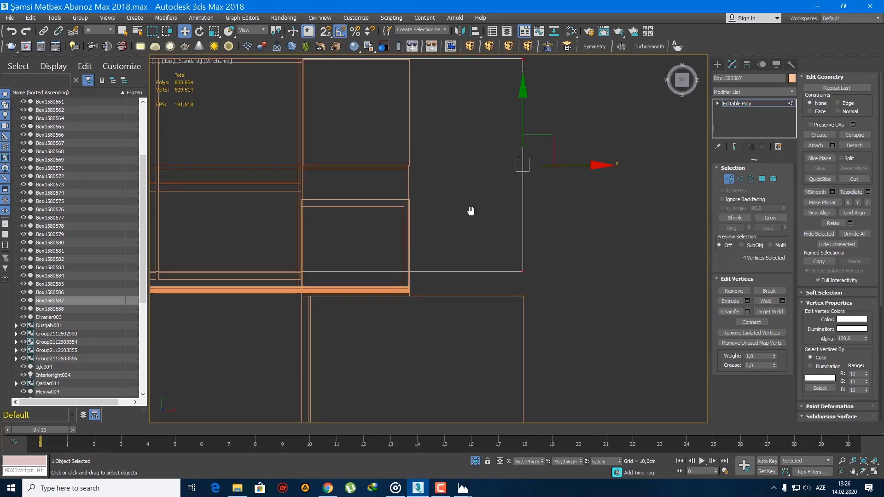
middle_drag(471, 211, 467, 244)
scroll(468, 245, down, 3)
Connect the plinth's four lengthwise edges with one edge loop and move the loop along X to the tall cabinet's front
key(2)
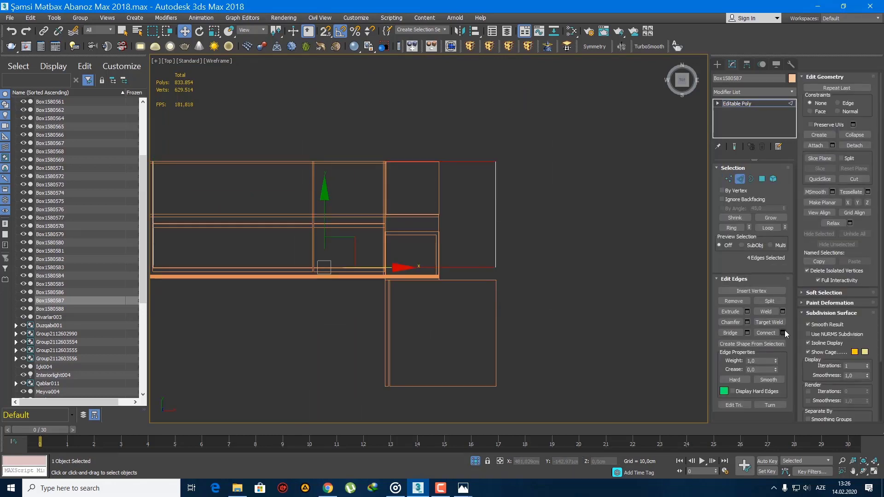
click(783, 333)
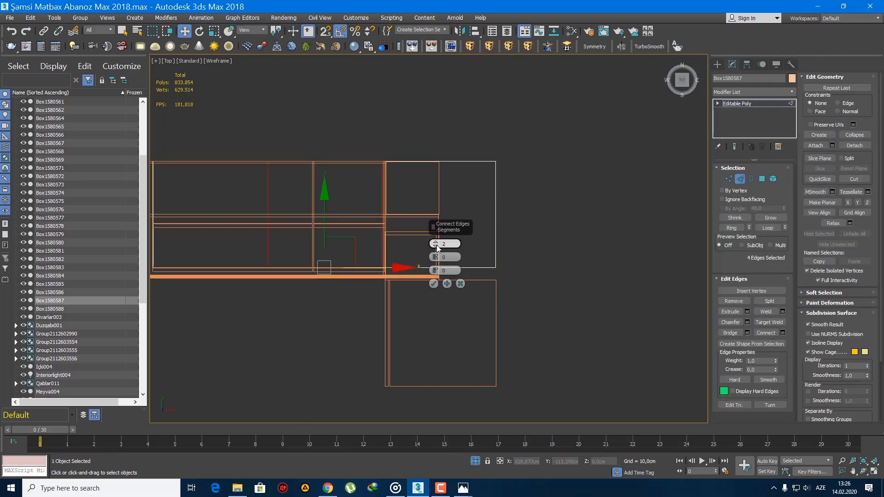
click(434, 284)
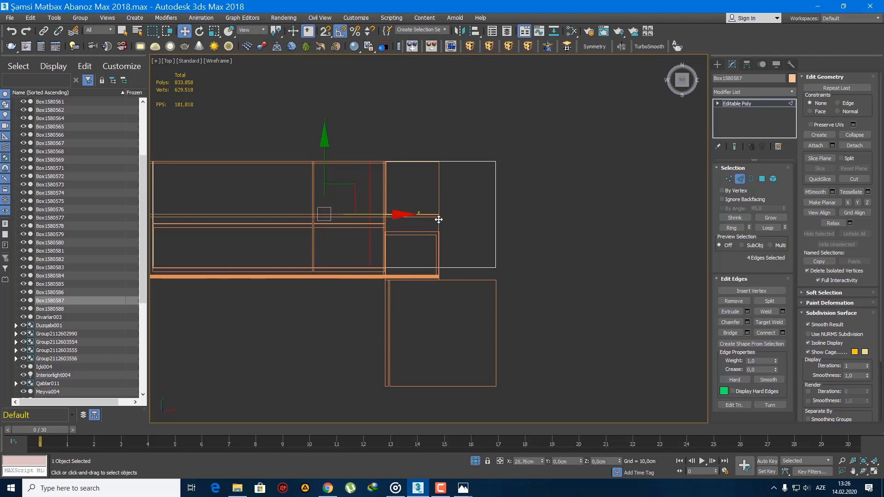
scroll(410, 233, up, 4)
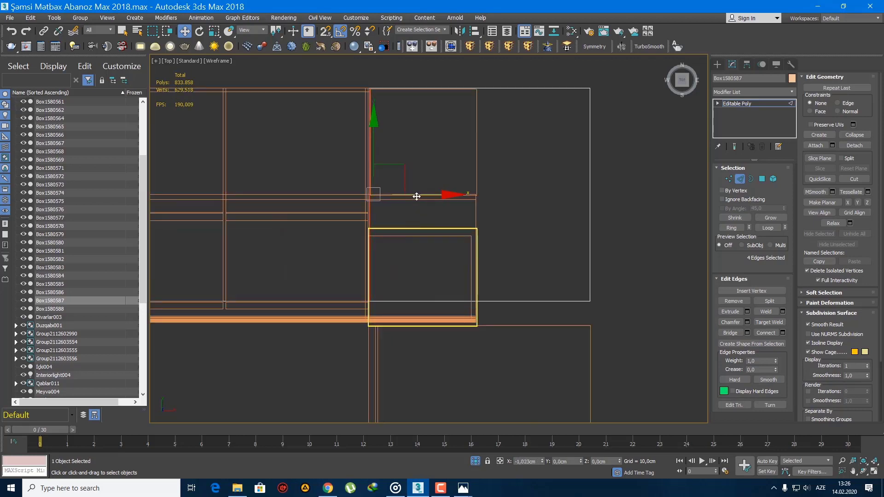
Extrude the plinth's front polygon below the shelf unit toward the tall cabinet, with edged faces displayed
key(p)
key(z)
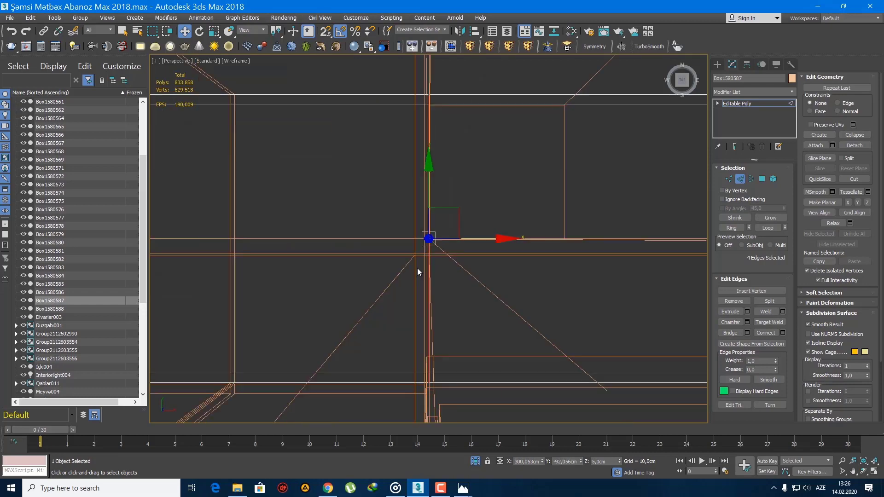
key(F3)
alt+middle_drag(416, 272, 457, 168)
scroll(449, 194, down, 2)
mouse_move(519, 217)
alt+middle_down()
mouse_move(489, 240)
mouse_move(482, 236)
alt+middle_up()
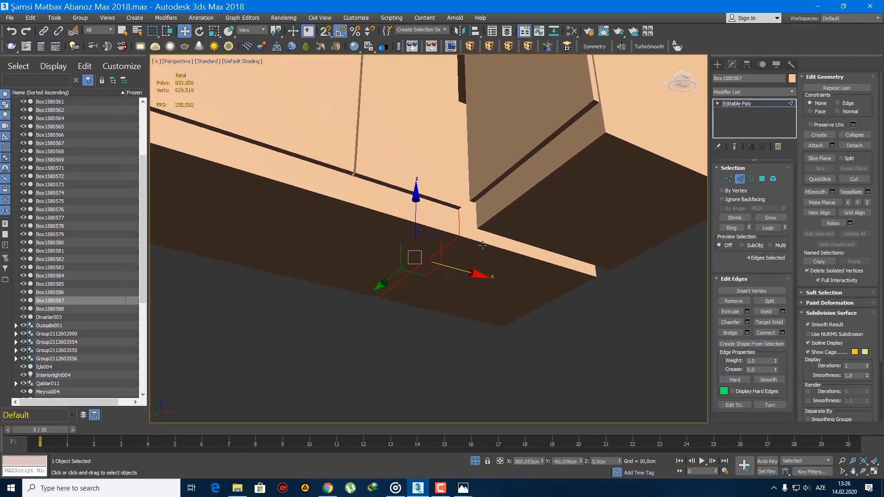
key(F4)
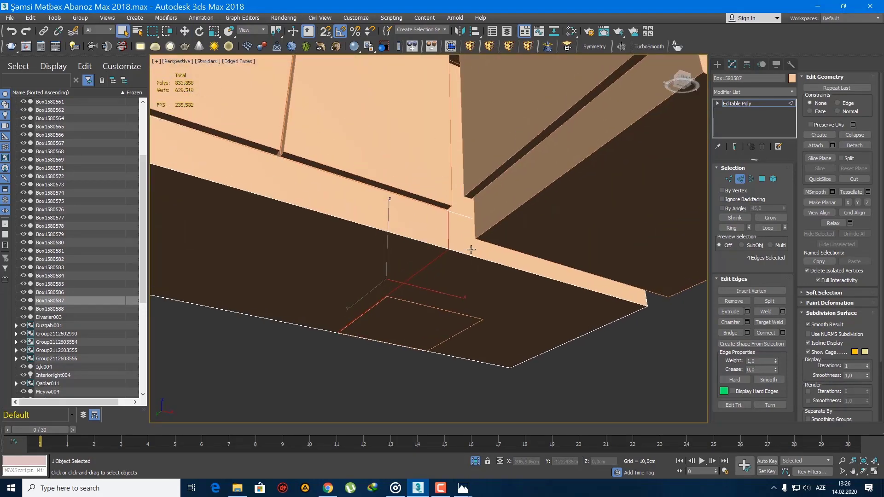
key(4)
click(503, 264)
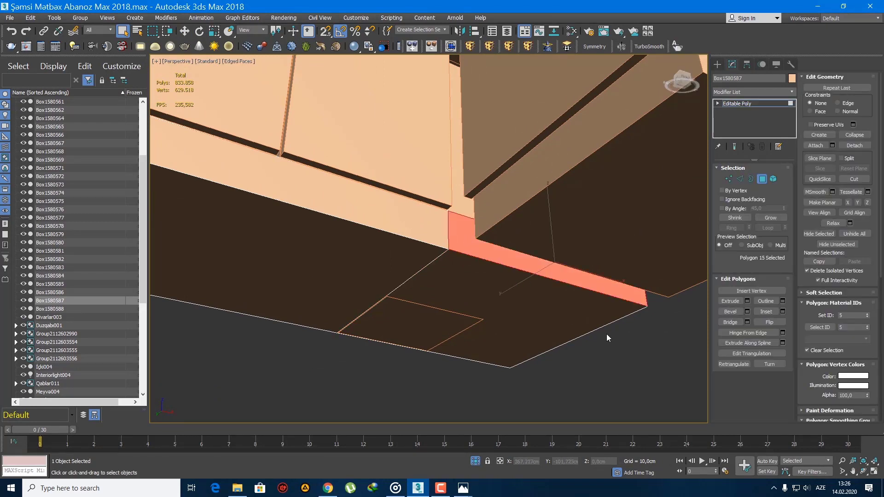
click(747, 301)
click(433, 270)
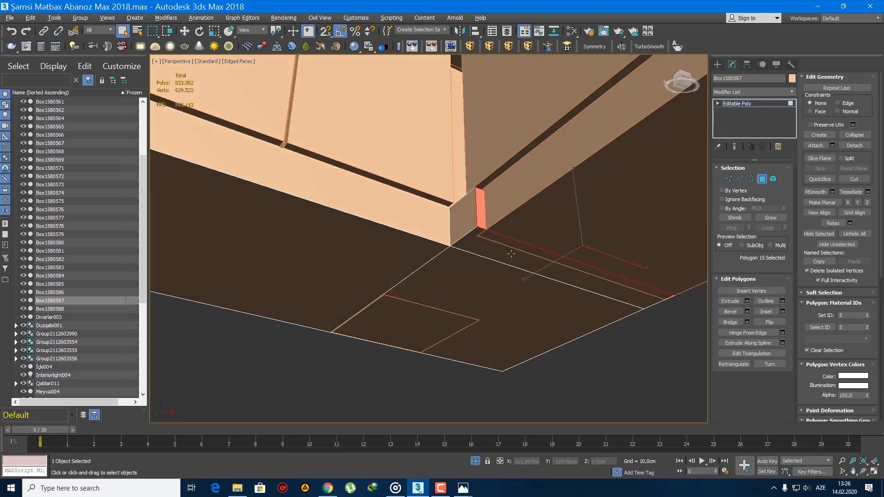
alt+middle_drag(436, 272, 663, 162)
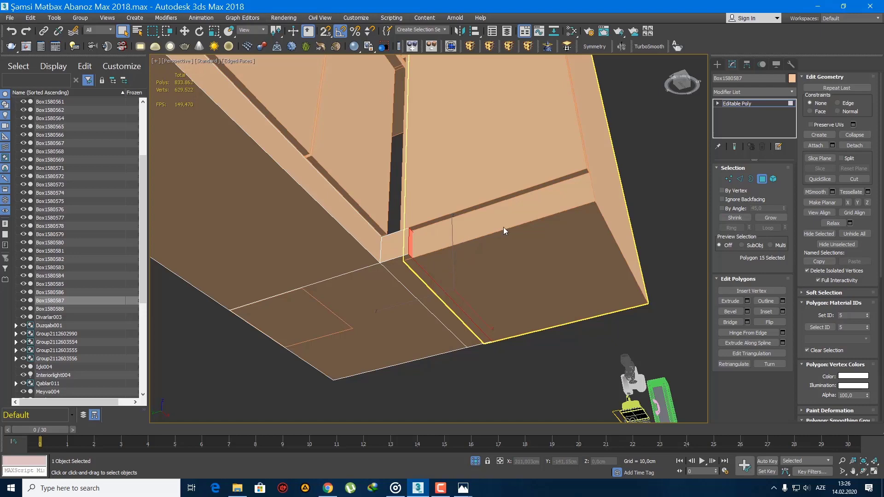
click(717, 64)
Raise the tall cabinet's bottom polygon to an absolute Z of 10 cm
click(545, 224)
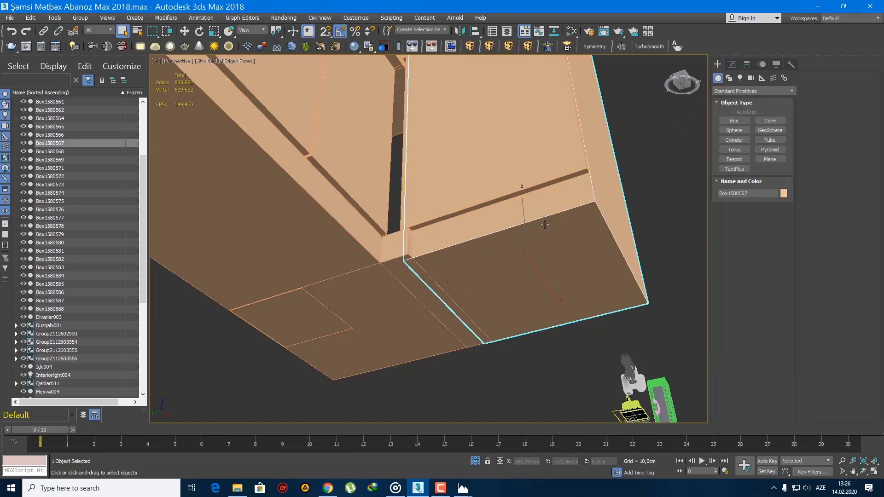
key(4)
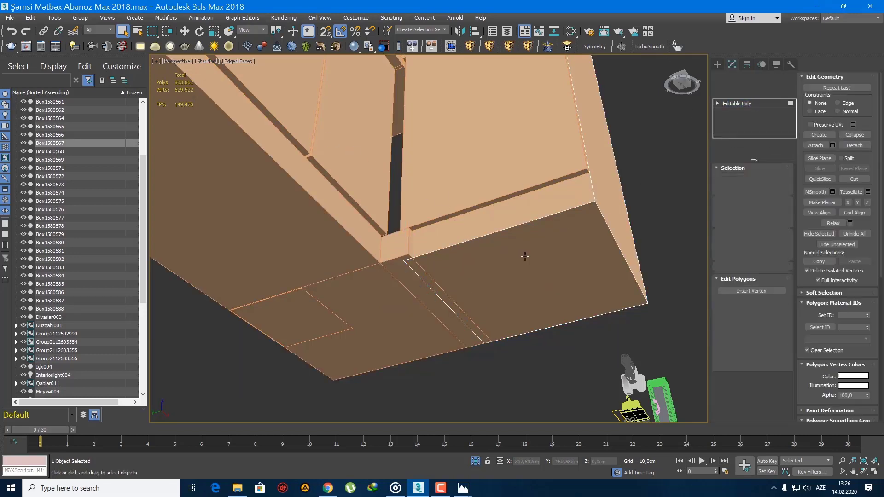
click(525, 256)
click(184, 31)
right_click(184, 31)
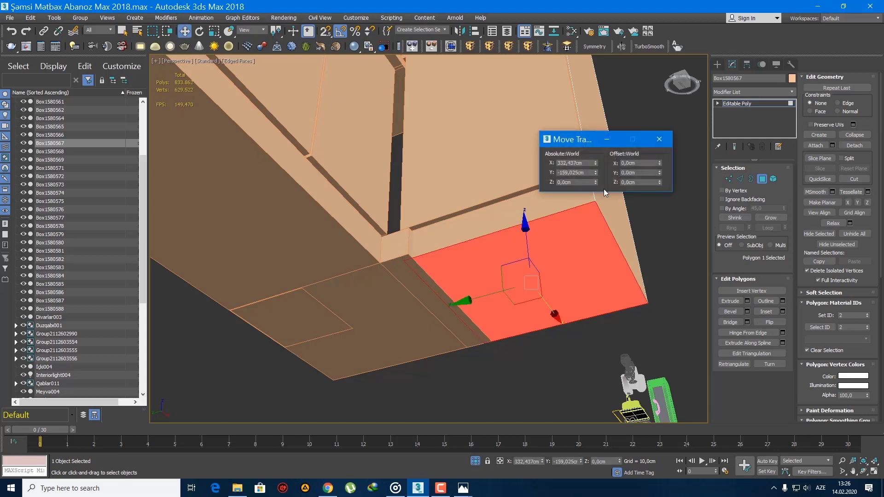
text(10)
key(Return)
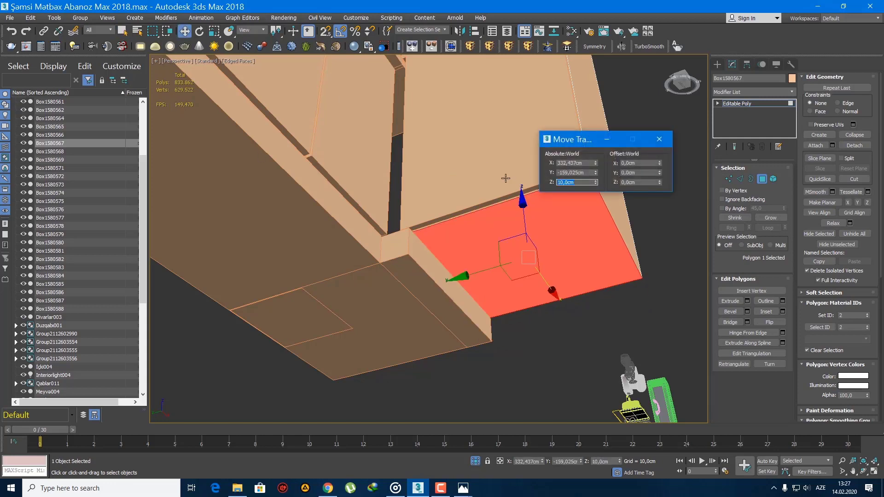
click(659, 139)
click(737, 103)
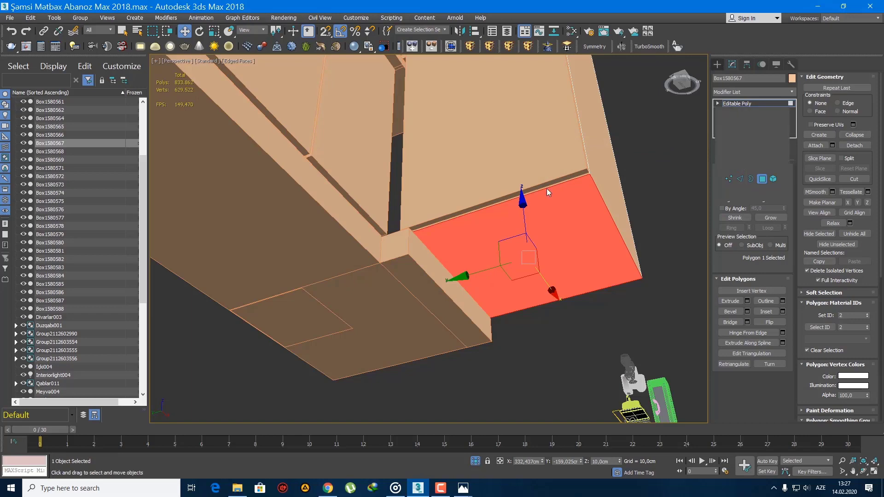
Extend the plinth's extruded end polygon along Y beneath the tall cabinet to its far side
click(416, 255)
key(4)
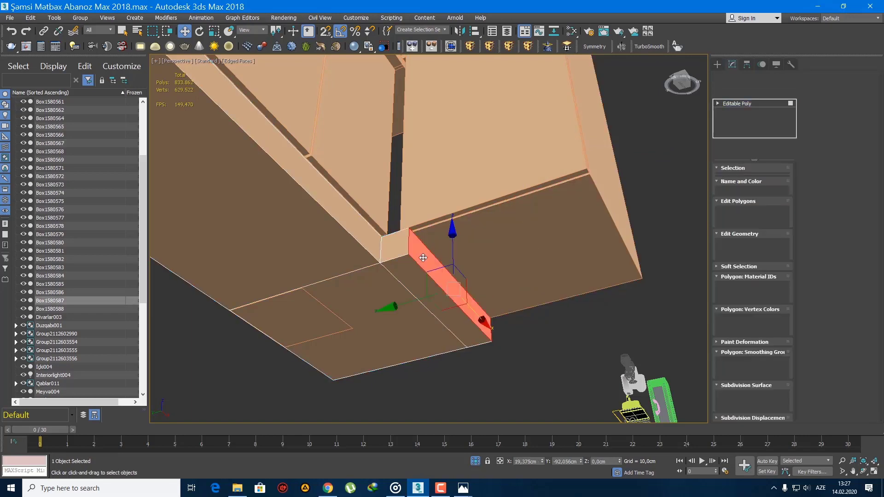
drag(423, 301, 581, 284)
scroll(581, 283, up, 3)
alt+middle_drag(582, 283, 458, 264)
scroll(442, 290, up, 4)
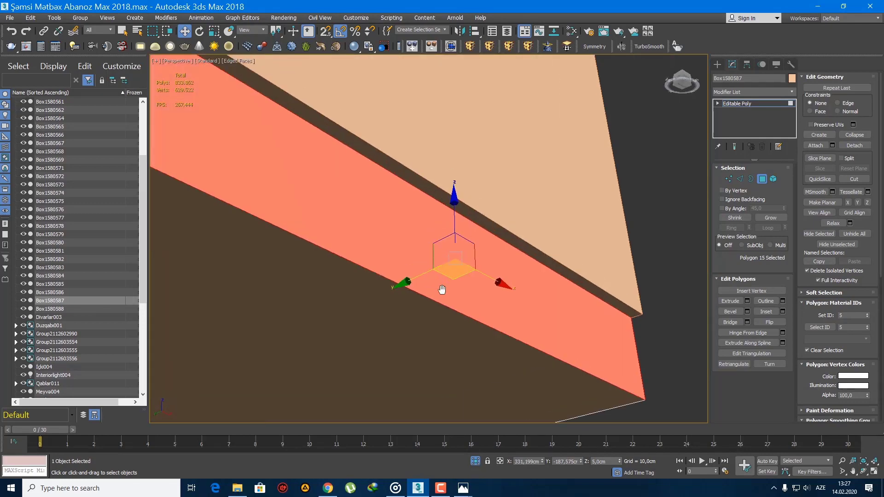
drag(441, 281, 470, 279)
scroll(473, 283, down, 4)
alt+middle_drag(473, 284, 461, 205)
scroll(531, 195, down, 4)
Recess the plinth under the tall cabinet's door by moving its six front vertices along X to about 302.5 cm
key(1)
drag(421, 156, 476, 387)
scroll(486, 217, up, 4)
alt+middle_drag(485, 217, 479, 242)
middle_drag(479, 242, 423, 301)
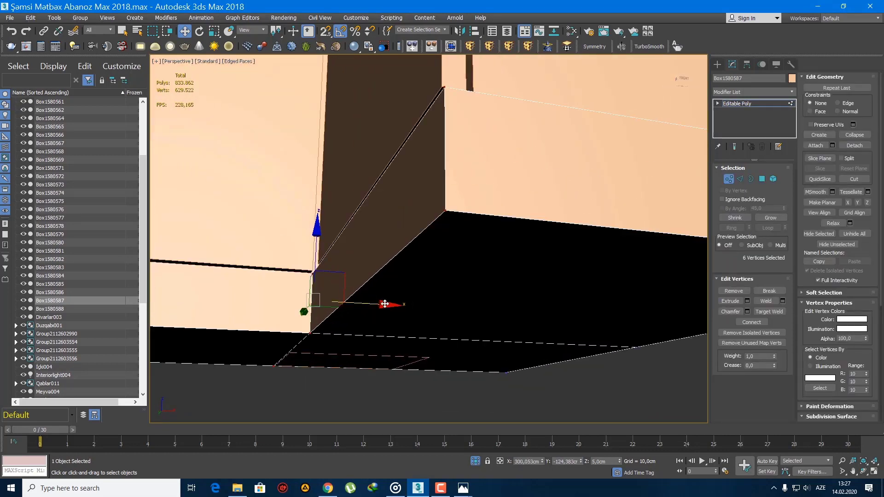
drag(385, 303, 399, 313)
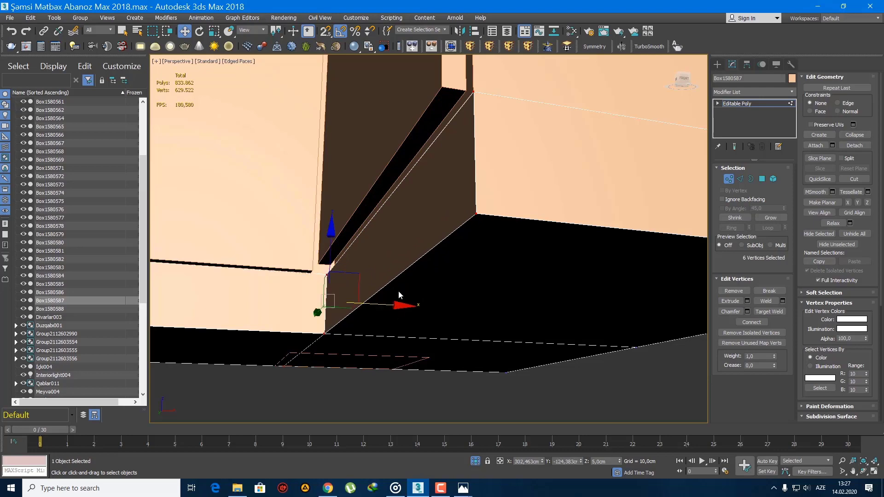
alt+middle_drag(398, 295, 390, 277)
scroll(389, 276, down, 4)
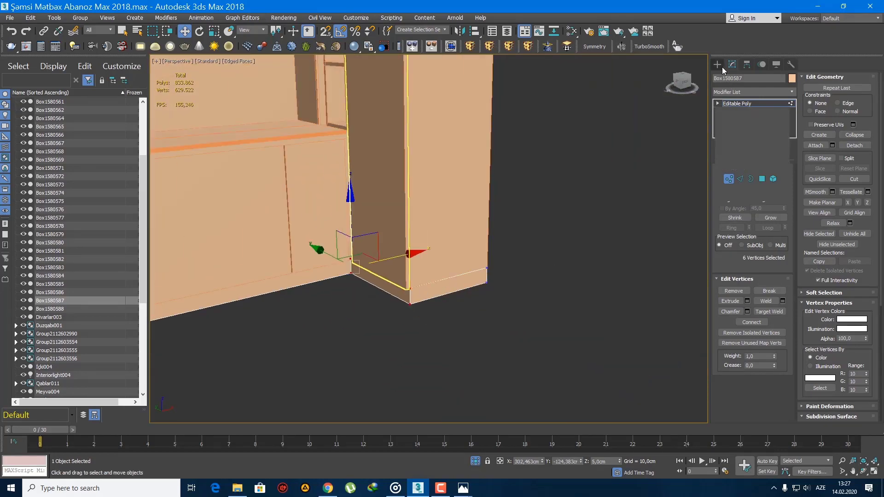
click(718, 65)
key(q)
scroll(399, 313, down, 4)
click(400, 313)
Isolate all the kitchen cabinet parts from the rest of the scene
scroll(410, 291, up, 3)
scroll(411, 291, down, 10)
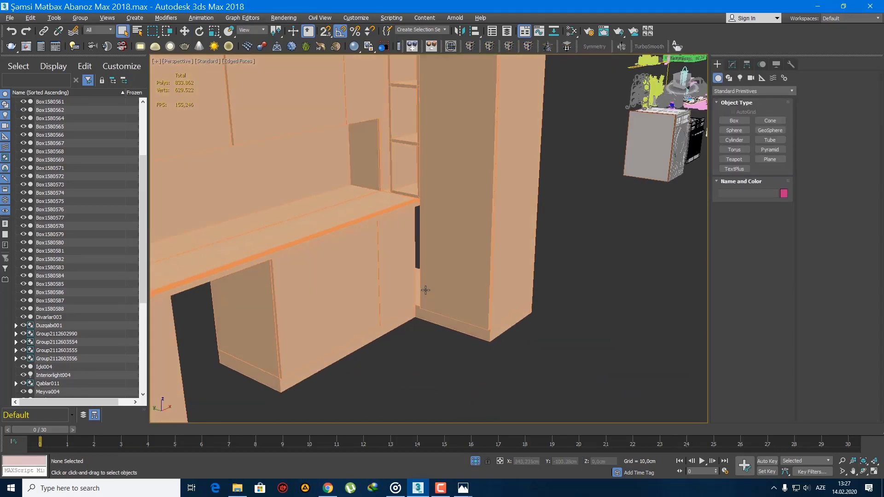
scroll(429, 255, up, 4)
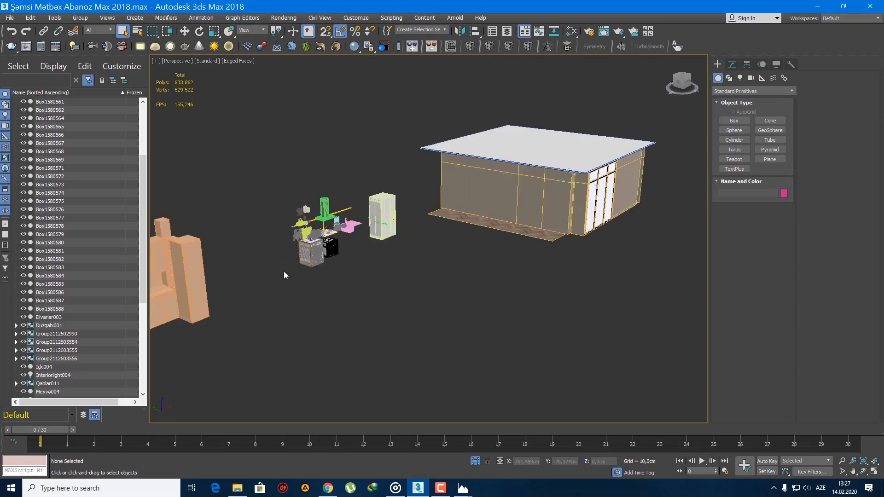
middle_drag(284, 271, 353, 200)
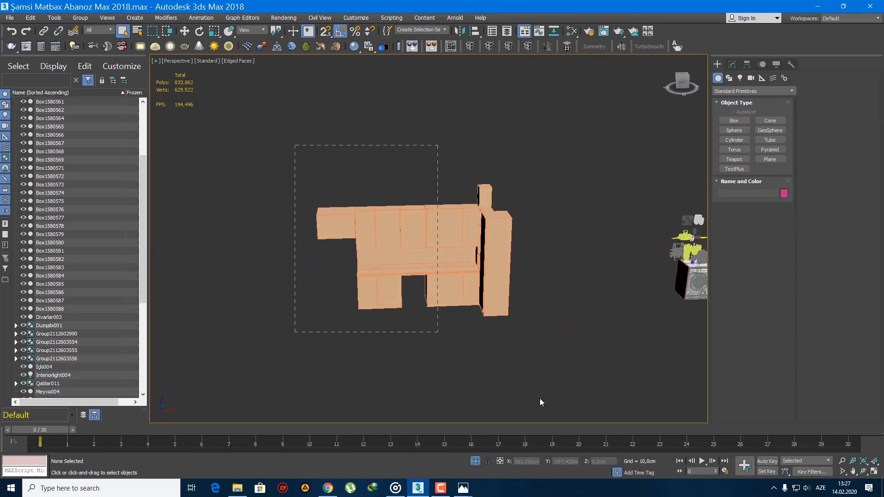
drag(540, 399, 540, 399)
key(alt+q)
alt+middle_drag(510, 330, 587, 325)
click(587, 325)
scroll(546, 283, up, 4)
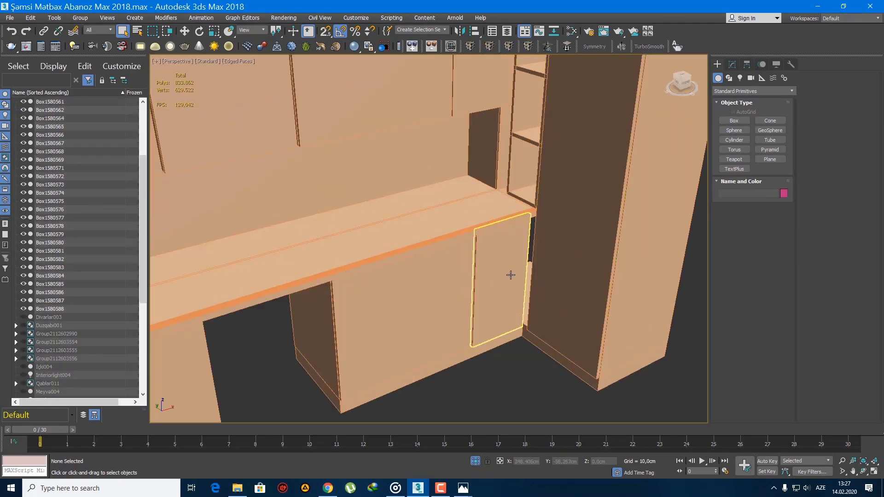
Examine the lower corner where the base cabinets meet the tall cabinet and its plinth
click(510, 275)
scroll(510, 274, up, 4)
alt+middle_drag(510, 275, 495, 219)
scroll(496, 220, down, 3)
alt+middle_drag(499, 262, 381, 302)
ctrl+click(499, 304)
alt+middle_drag(499, 304, 522, 283)
click(564, 243)
click(374, 295)
key(z)
middle_drag(288, 309, 384, 279)
Clone the tall cabinet's door panel along Y to a spot beyond the cabinet's outer side, at about Y -240.2 cm
click(407, 276)
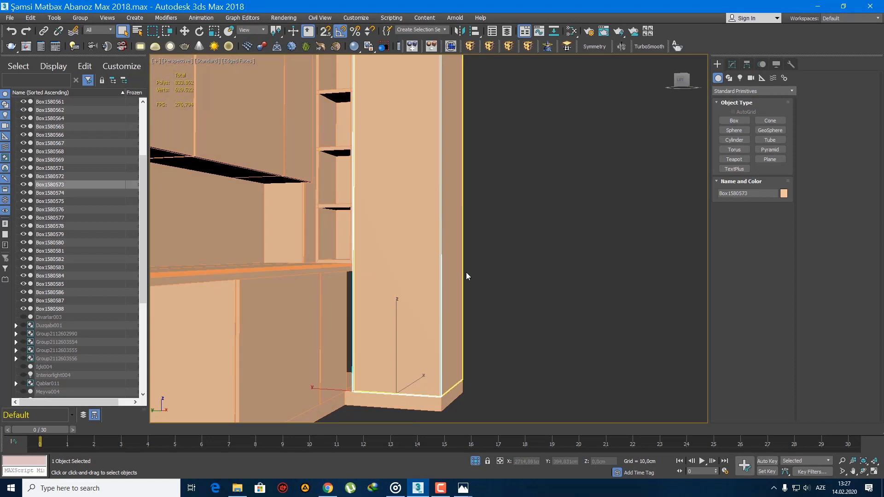
click(467, 271)
click(458, 262)
click(391, 308)
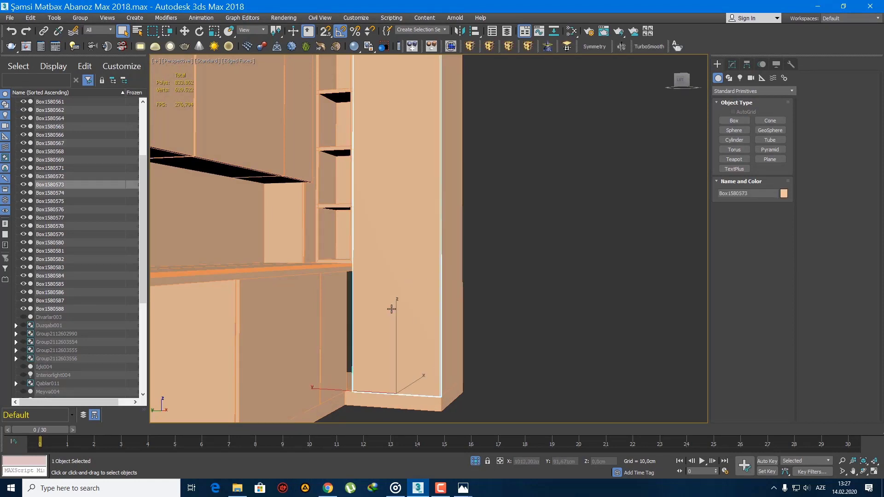
scroll(390, 309, up, 2)
key(w)
middle_drag(393, 373, 423, 265)
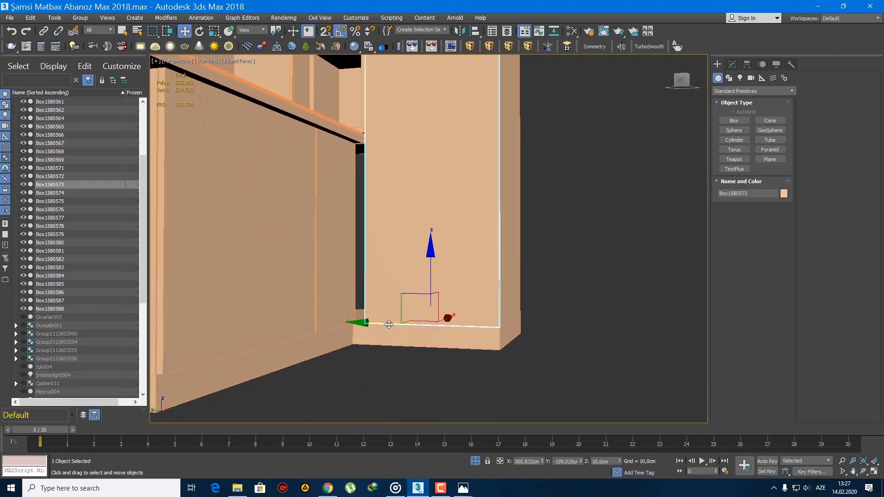
shift+drag(394, 328, 588, 332)
click(433, 284)
middle_drag(408, 295, 235, 290)
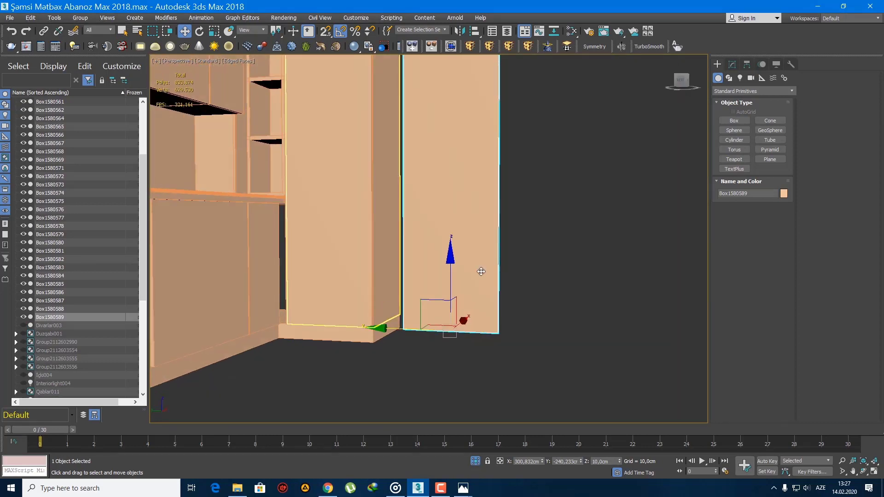
Resize the cloned door panel into a narrow strip 5 cm wide and 80 cm high
click(731, 64)
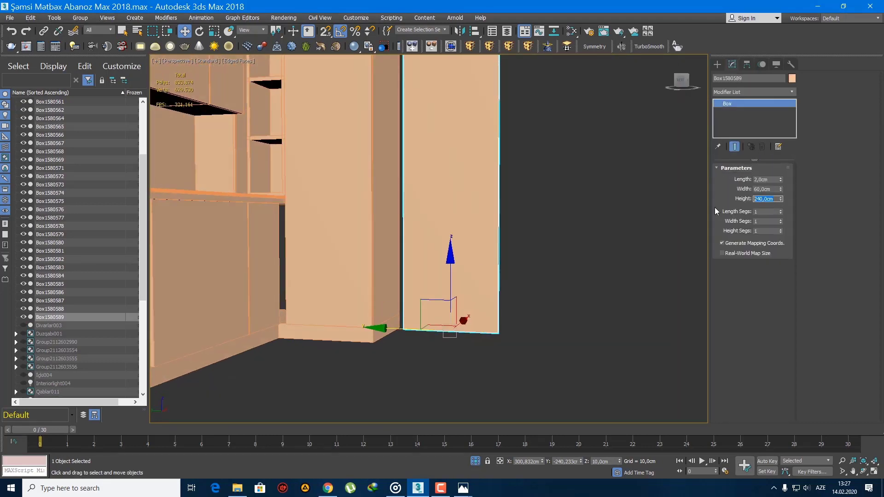
text(80)
key(Return)
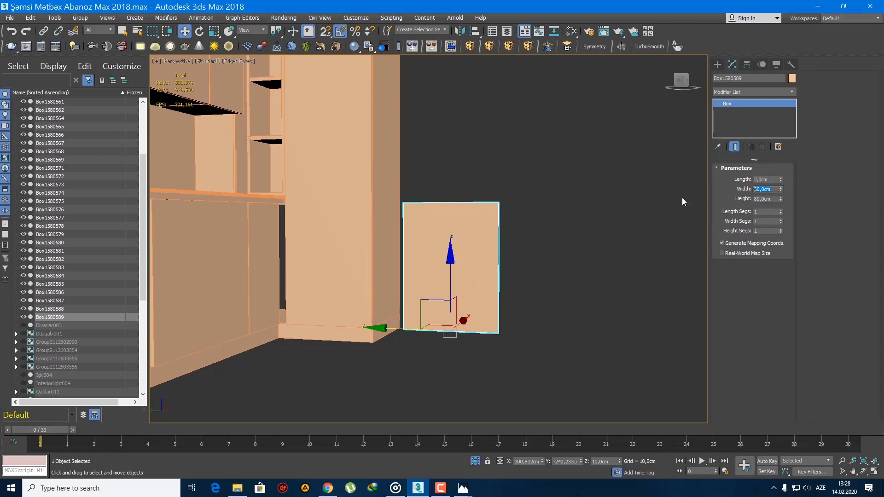
text(5)
key(Return)
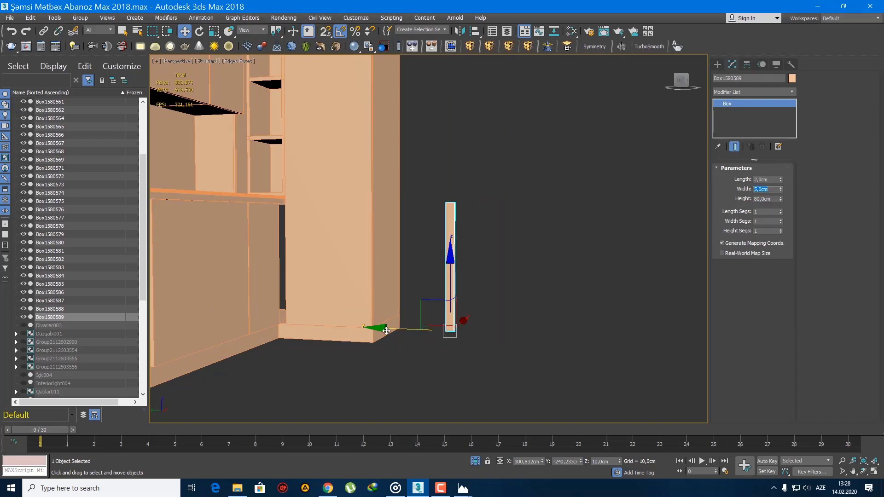
Move the strip along Y into the gap between the base cabinets and the tall cabinet, to about Y -126.4 cm
drag(386, 331, 217, 311)
scroll(248, 303, up, 3)
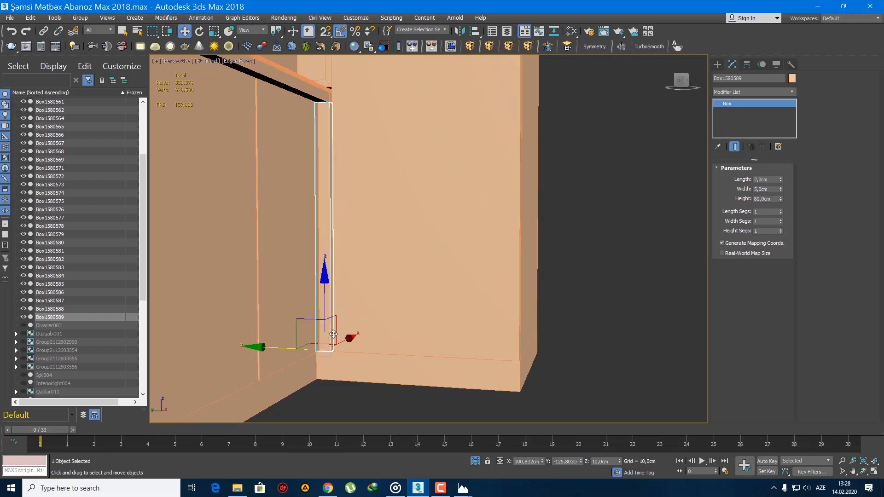
alt+middle_drag(333, 334, 323, 278)
scroll(287, 273, up, 2)
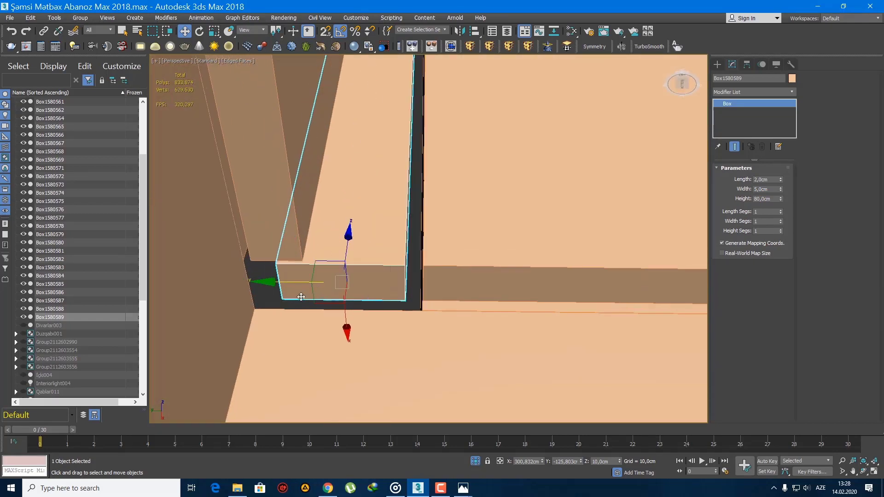
drag(285, 286, 300, 287)
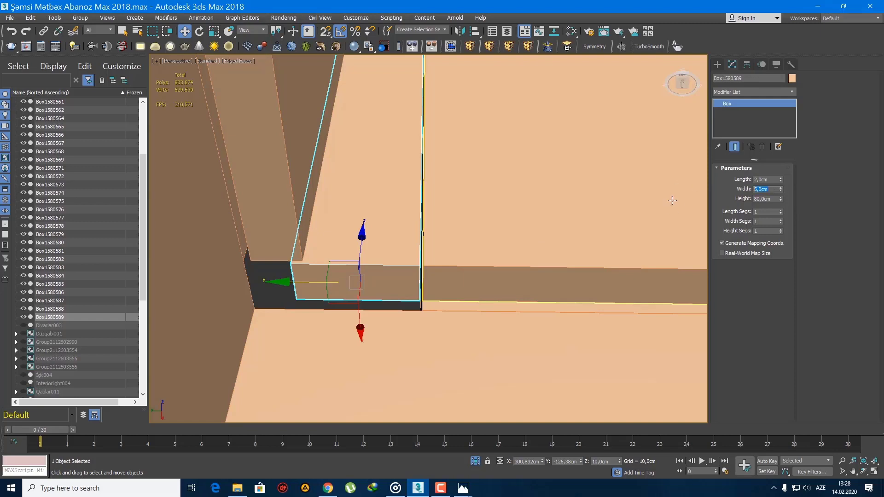
Set the filler strip's width to 4.5 cm and shift it slightly along Y towards the tall cabinet's side
text(4)
key(Return)
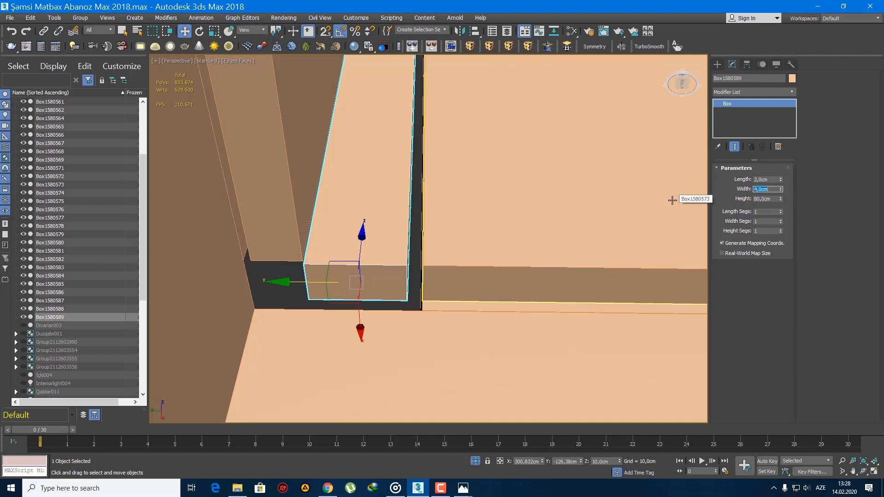
text(5)
key(Return)
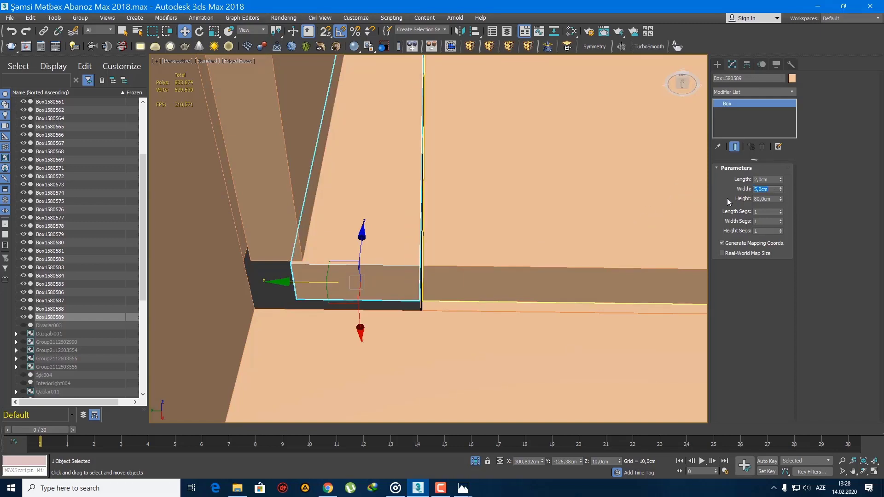
text(4)
key(Return)
text(4,)
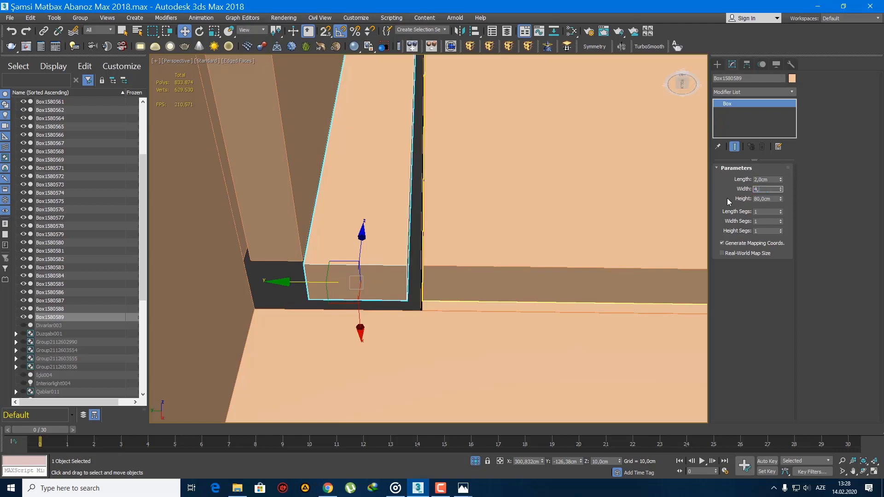
text(5)
key(Return)
drag(300, 285, 308, 284)
Deselect the strip and examine the whole kitchen cabinet run from the front and from an angle
alt+middle_drag(448, 258, 445, 228)
scroll(487, 256, down, 5)
scroll(481, 241, up, 3)
click(717, 64)
scroll(620, 261, down, 3)
click(620, 261)
scroll(445, 228, down, 5)
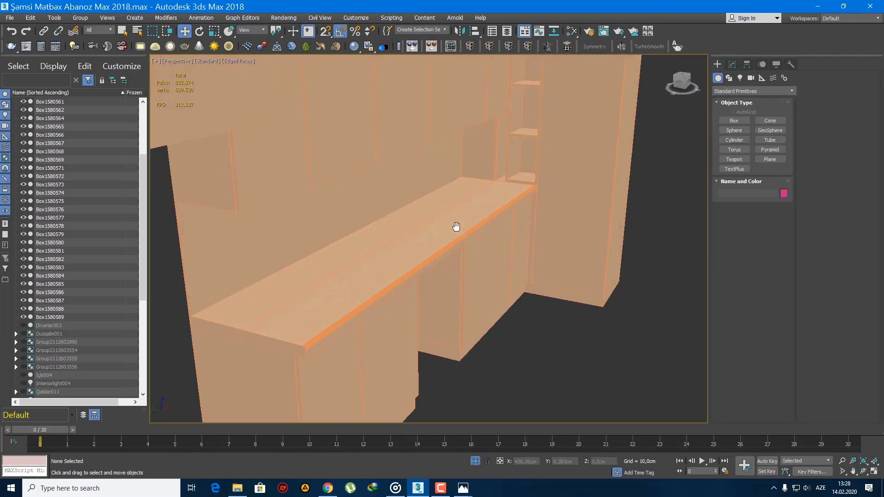
scroll(411, 192, up, 4)
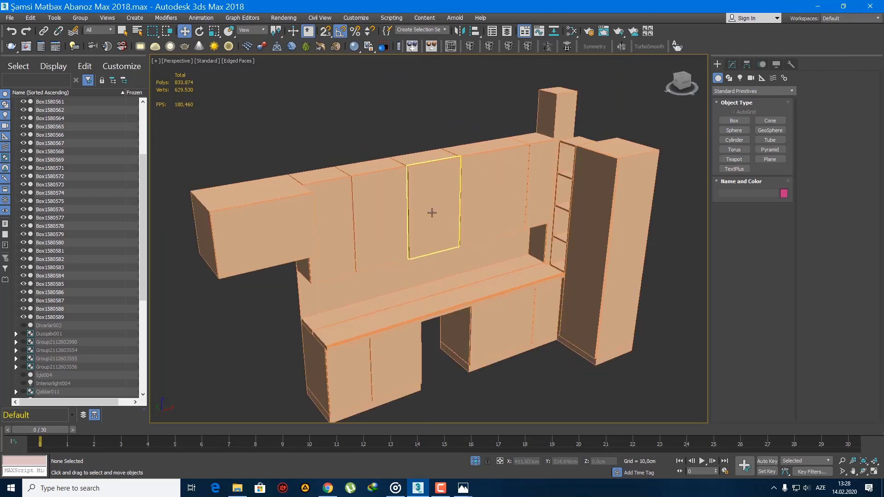
middle_drag(407, 307, 409, 266)
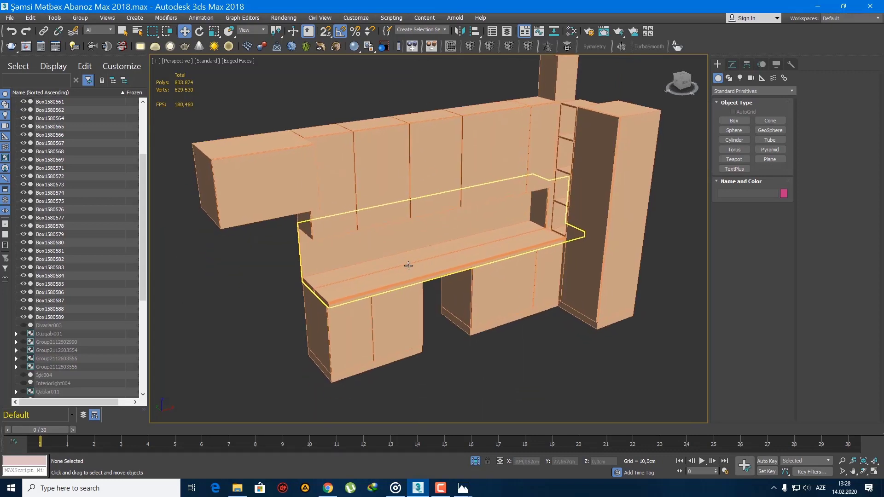
middle_drag(382, 234, 441, 338)
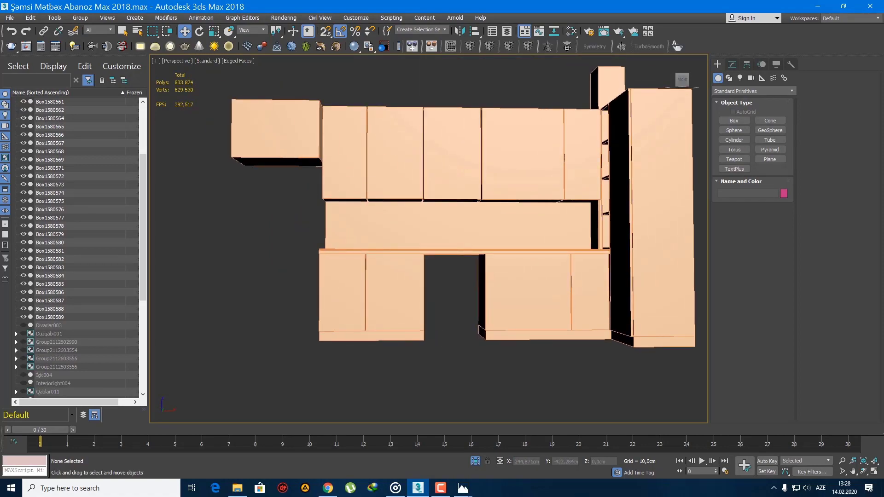
key(alt+Tab)
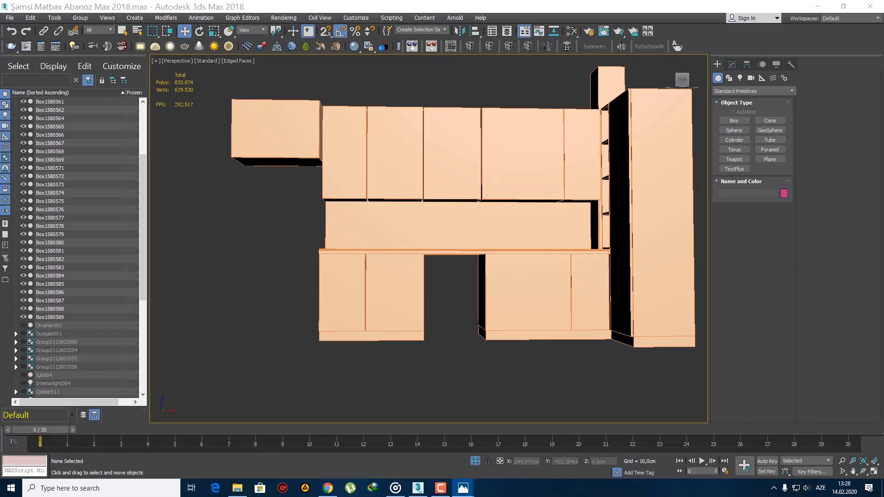
alt+middle_drag(370, 237, 402, 225)
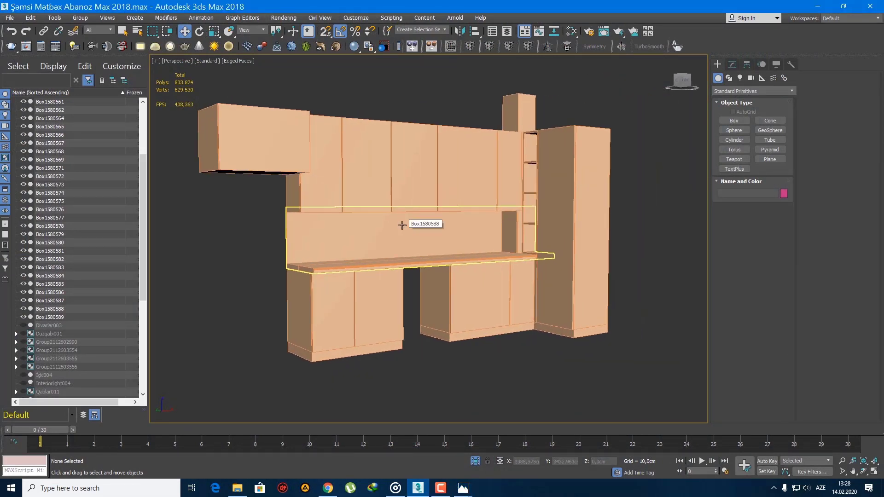
Examine the short wide upper cabinet at the end of the run in the front view
click(257, 146)
scroll(296, 213, up, 2)
click(217, 195)
middle_drag(295, 213, 314, 239)
key(f)
key(z)
scroll(356, 242, down, 4)
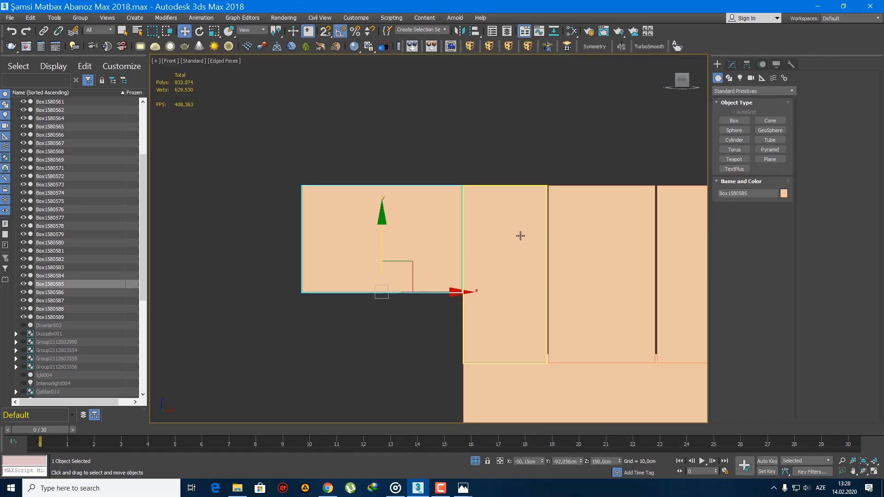
middle_drag(507, 247, 399, 247)
alt+middle_drag(399, 248, 401, 262)
In the front view, clone the upper cabinet next to the short wide one upward as a copy, to about Z 246.6 cm
click(398, 194)
scroll(396, 240, down, 3)
key(f)
key(z)
scroll(391, 295, down, 2)
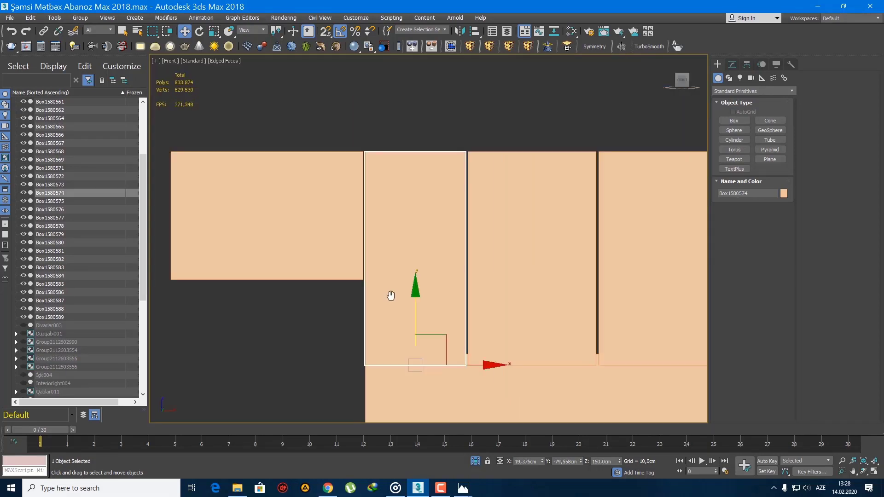
middle_drag(391, 295, 349, 302)
shift+drag(372, 310, 372, 105)
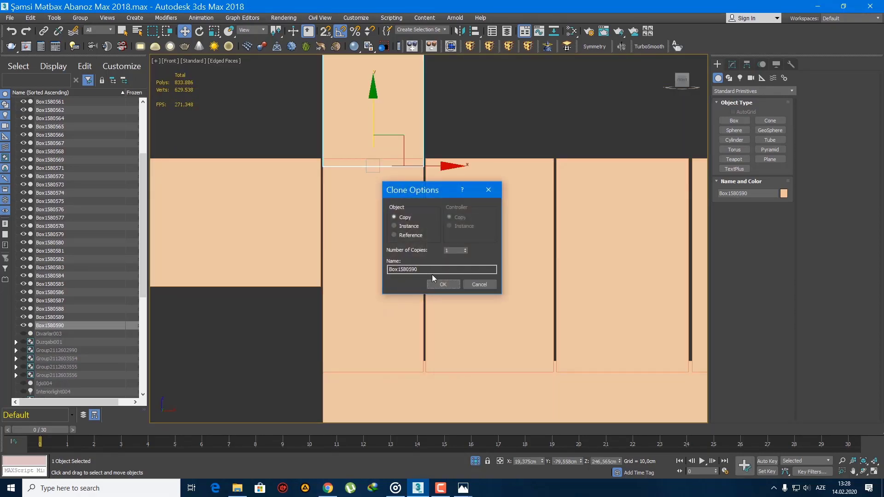
click(442, 284)
Set the cloned box's absolute Z position to 250 cm and its height to 10 cm
scroll(407, 249, up, 2)
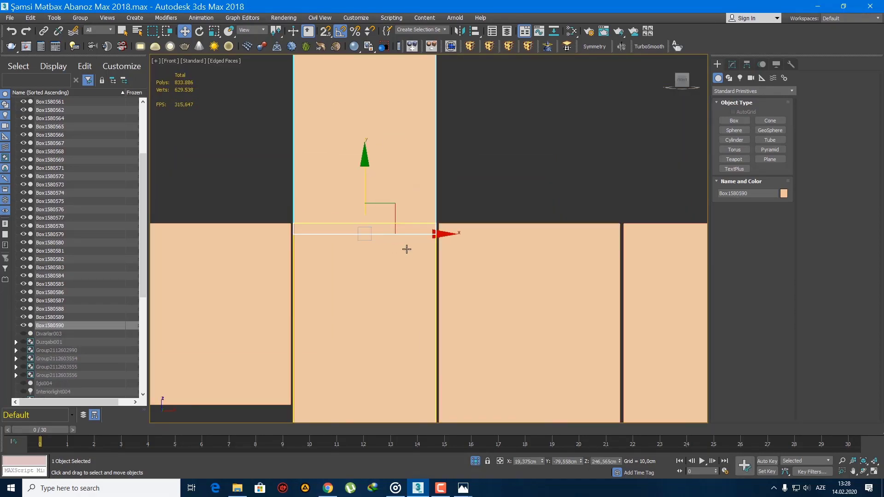
click(731, 65)
right_click(182, 31)
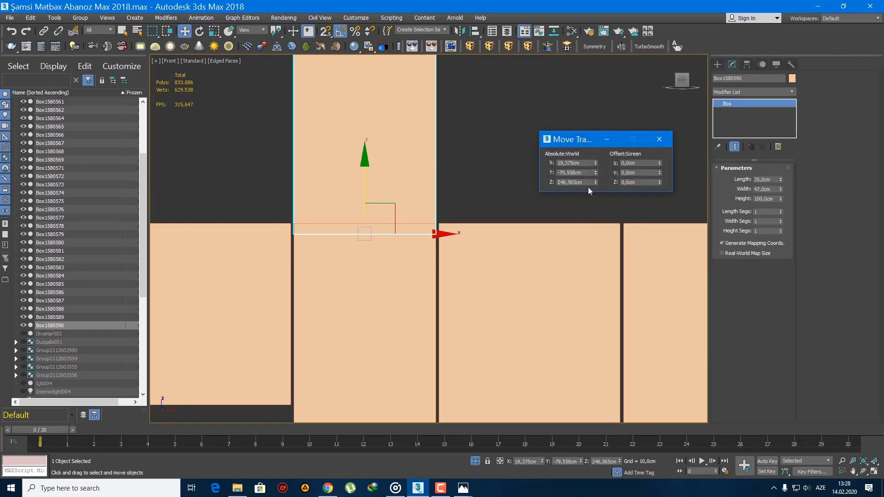
text(250)
key(Return)
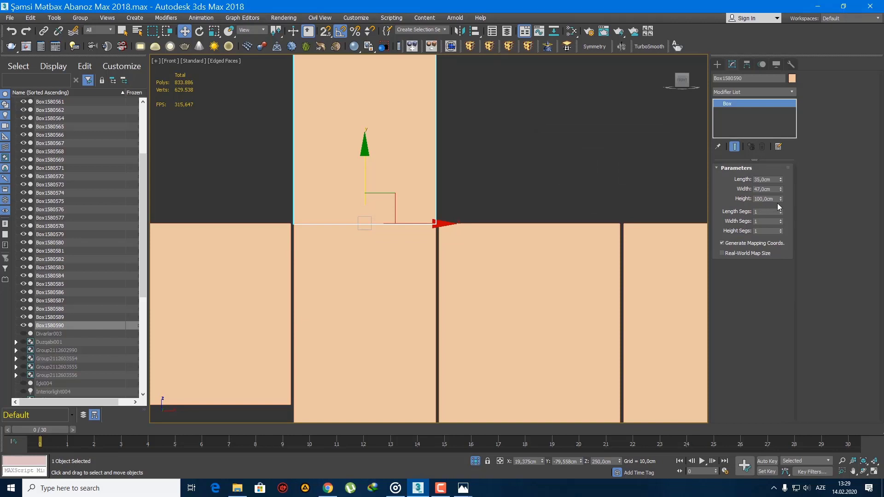
text(8)
key(Return)
text(10)
key(Return)
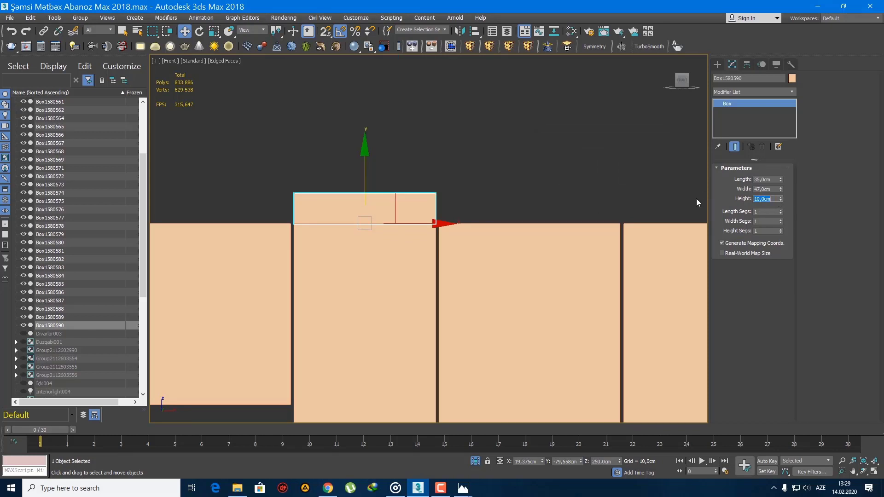
Convert the box to Editable Poly and extend one end's vertices along X to the outer edge of the box standing above the far upper cabinets
right_click(757, 105)
click(811, 190)
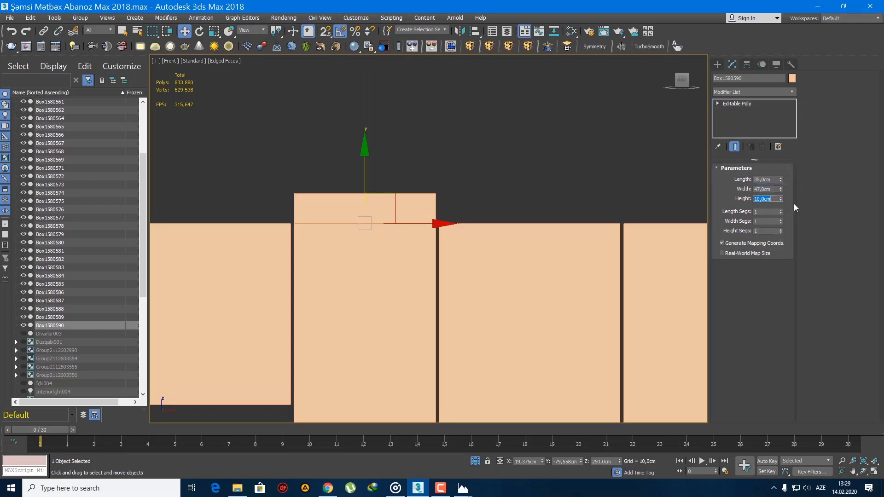
scroll(332, 243, down, 5)
key(1)
drag(347, 250, 286, 187)
drag(337, 221, 600, 219)
scroll(613, 220, up, 5)
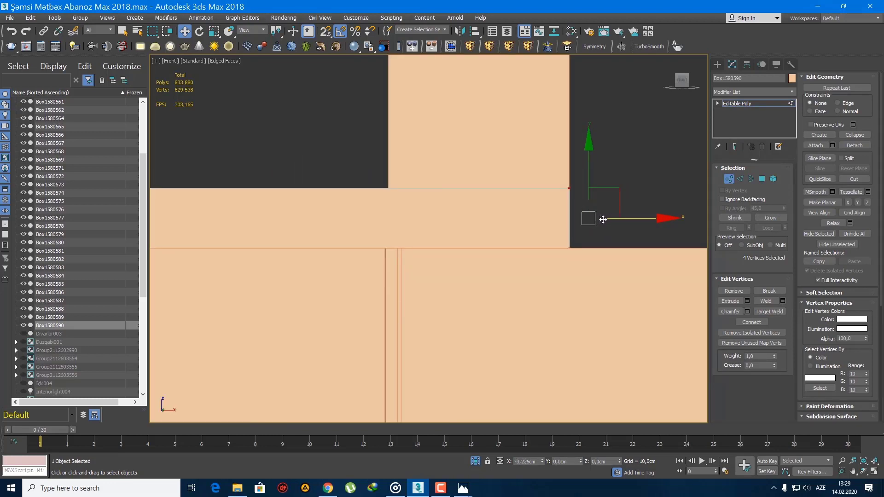
Extend the top strip's opposite end vertices along X to the short wide cabinet's outer edge, at about X -95.2 cm
scroll(438, 282, down, 5)
scroll(471, 282, up, 4)
drag(367, 202, 368, 203)
scroll(379, 242, up, 3)
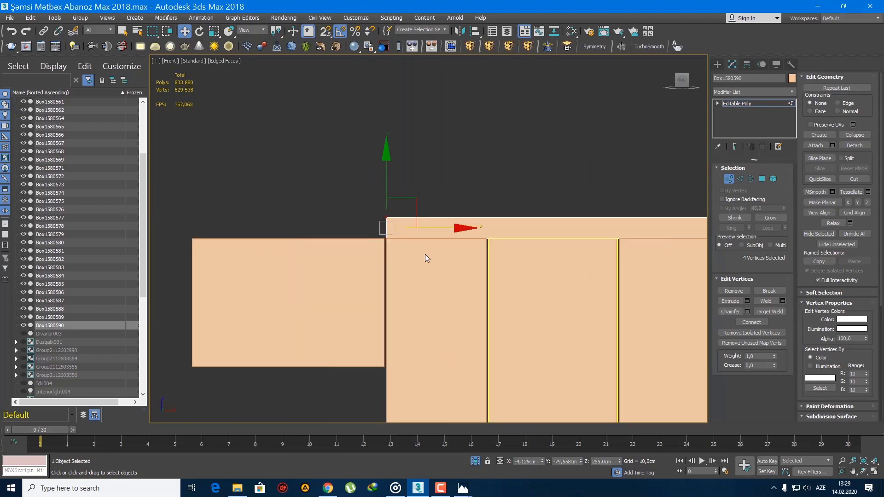
middle_drag(424, 255, 510, 255)
drag(524, 230, 283, 244)
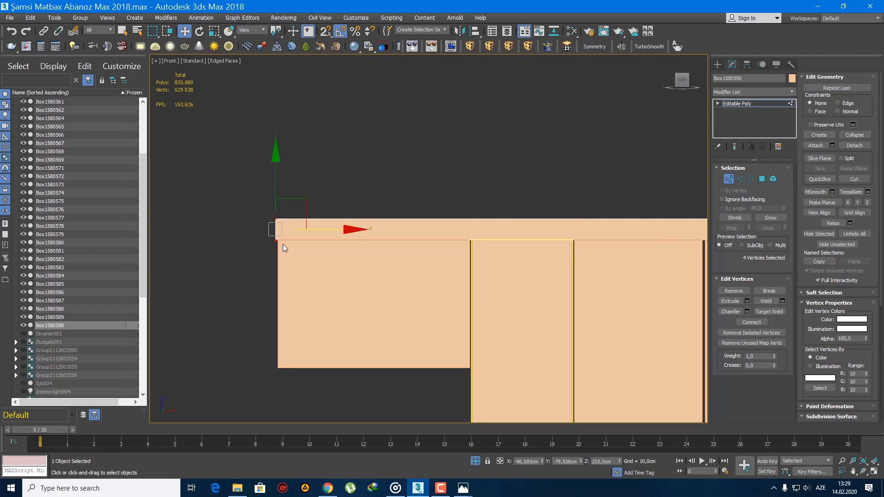
scroll(282, 244, up, 8)
drag(299, 179, 304, 180)
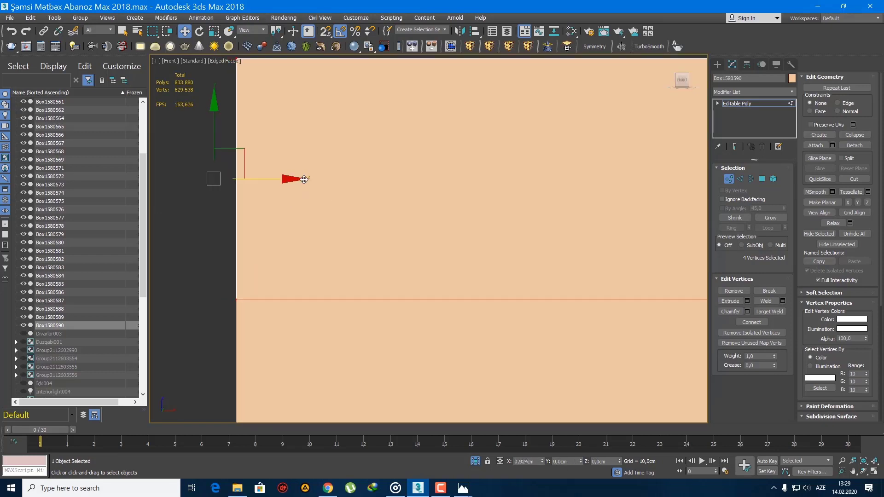
scroll(343, 225, down, 5)
Connect the top strip's four long edges with one segment and move the new edges to the short wide cabinet's inner edge, about X -5.1 cm
key(2)
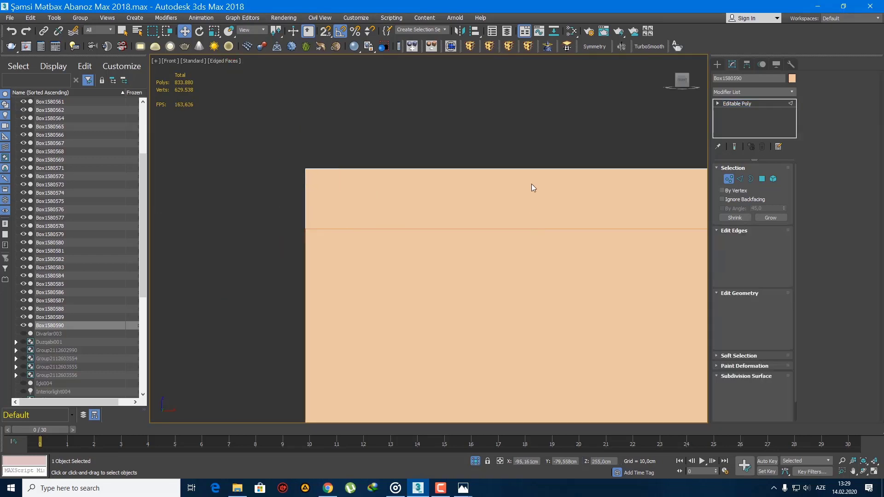
scroll(317, 298, down, 4)
scroll(317, 298, down, 3)
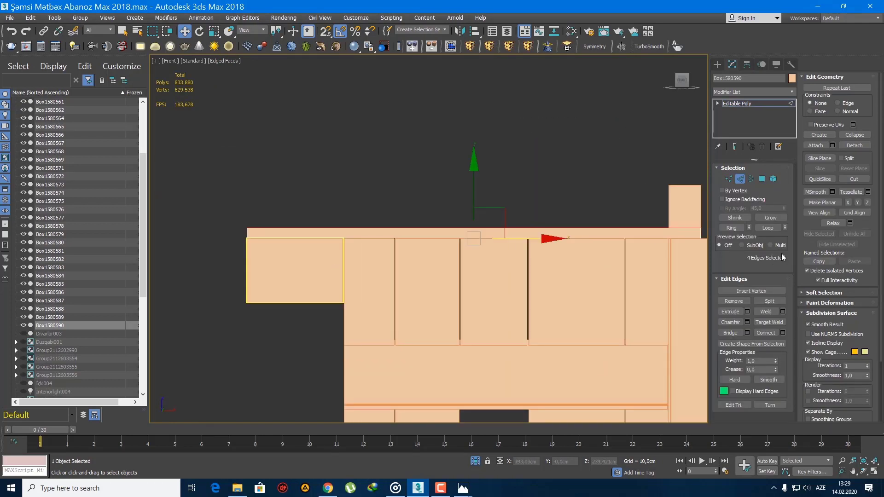
click(783, 333)
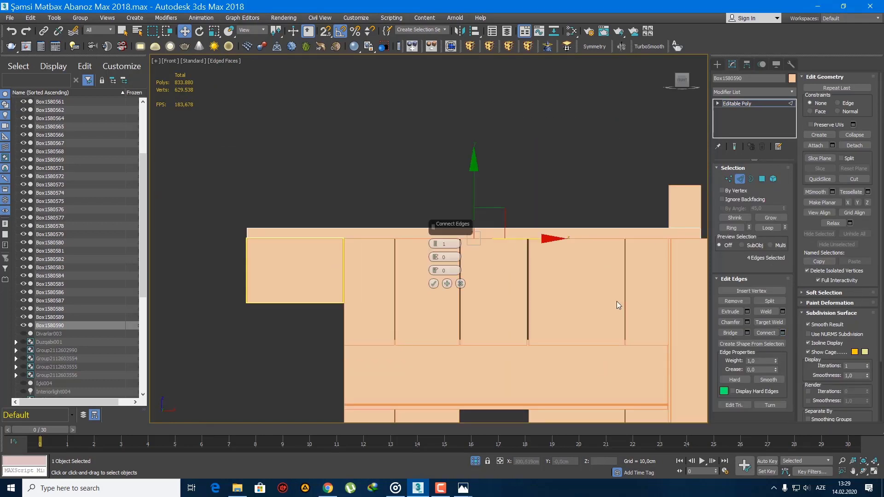
click(434, 284)
drag(528, 234, 384, 231)
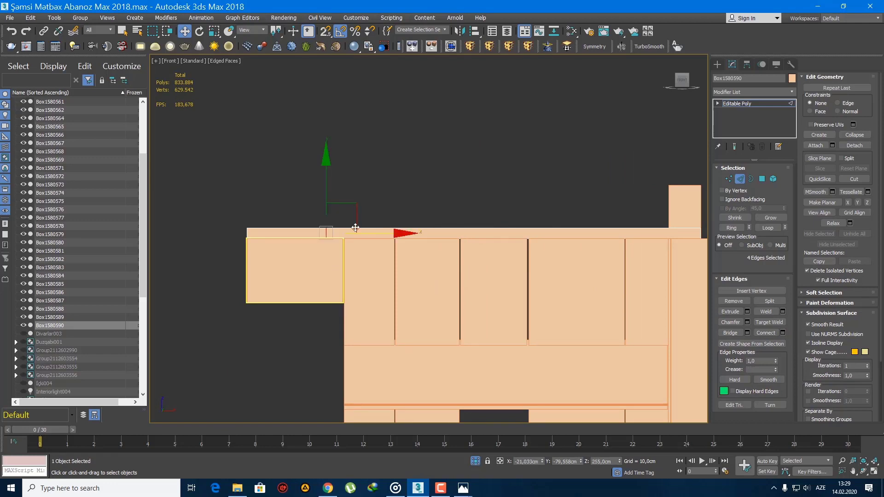
scroll(348, 232, up, 7)
drag(199, 213, 390, 224)
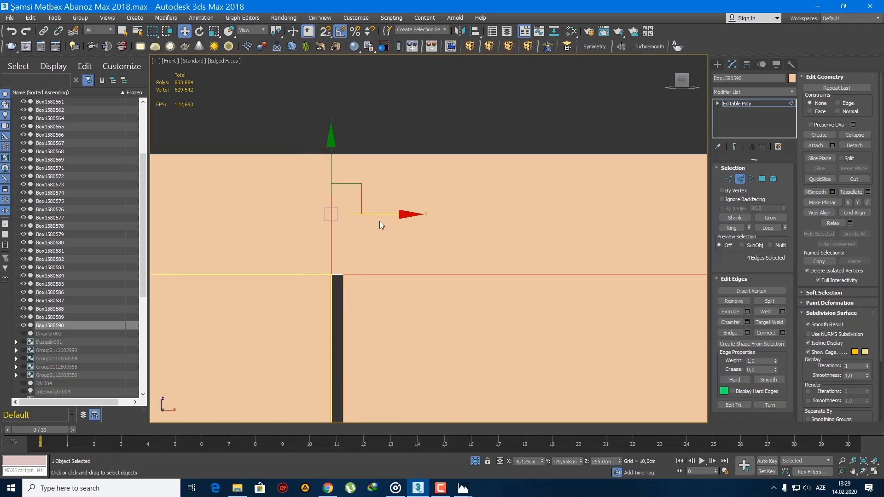
Extrude the top strip's front polygon above the short wide cabinet
scroll(377, 237, down, 6)
key(p)
key(z)
alt+middle_drag(378, 255, 426, 281)
scroll(426, 280, down, 5)
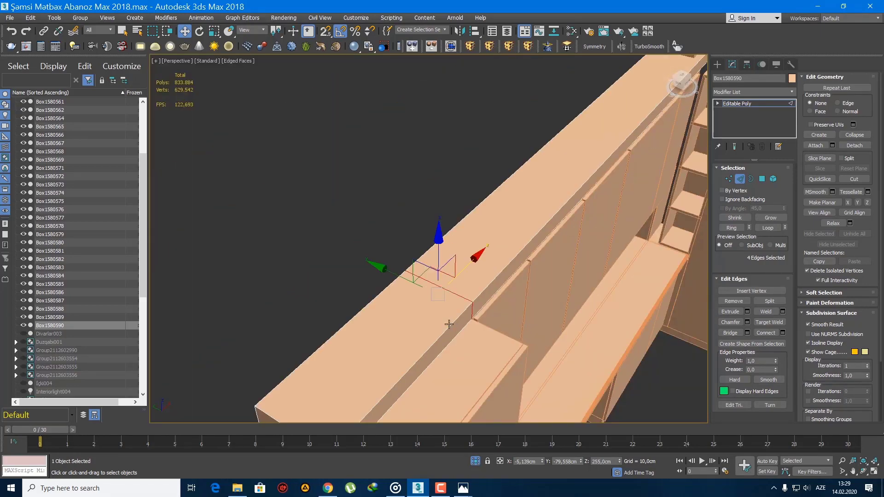
middle_drag(448, 323, 382, 180)
key(q)
key(4)
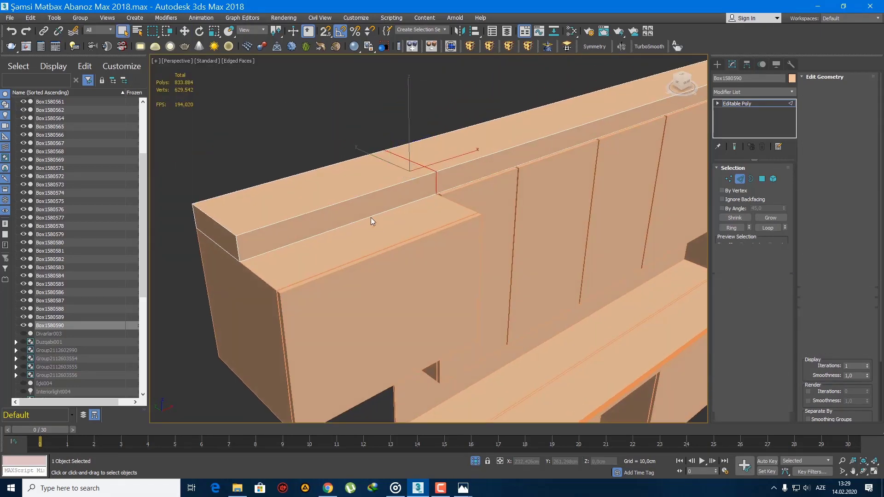
click(371, 207)
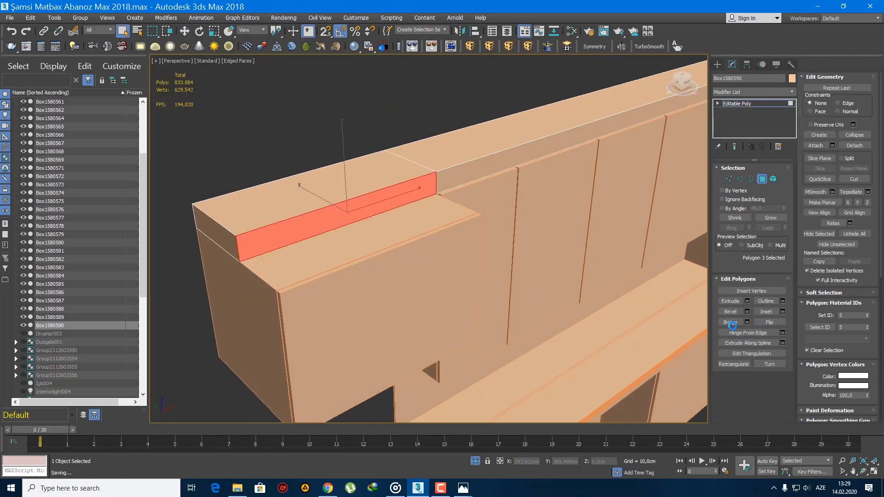
click(435, 269)
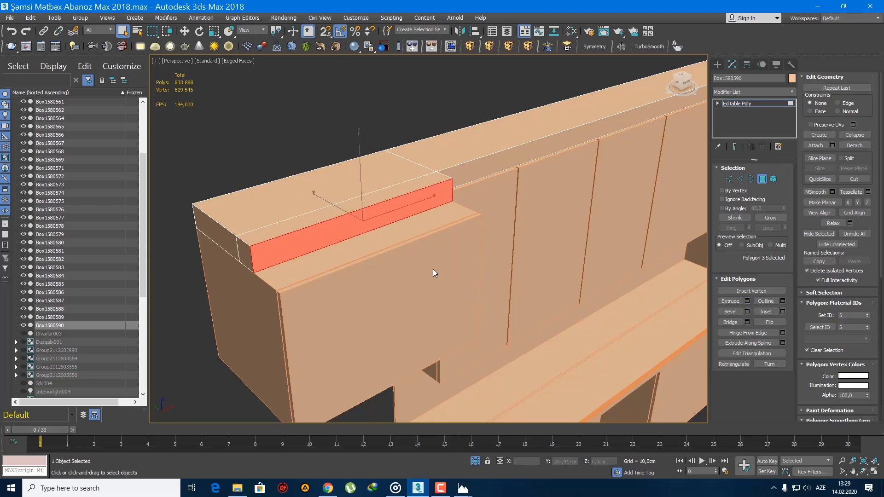
Move the extruded polygon along Y to the short wide cabinet's front edge, about Y -124.4 cm
alt+middle_drag(433, 269, 413, 209)
scroll(377, 241, up, 3)
key(w)
drag(332, 285, 413, 290)
Connect the strip's four long edges toward the tall cabinet with one segment and move the new edges to about X 301 cm
scroll(449, 277, down, 5)
mouse_move(491, 273)
alt+middle_down()
mouse_move(512, 281)
mouse_move(554, 262)
mouse_move(487, 272)
alt+middle_up()
scroll(518, 277, up, 2)
scroll(552, 202, up, 3)
alt+middle_drag(553, 201, 380, 228)
scroll(543, 322, down, 5)
scroll(380, 229, up, 3)
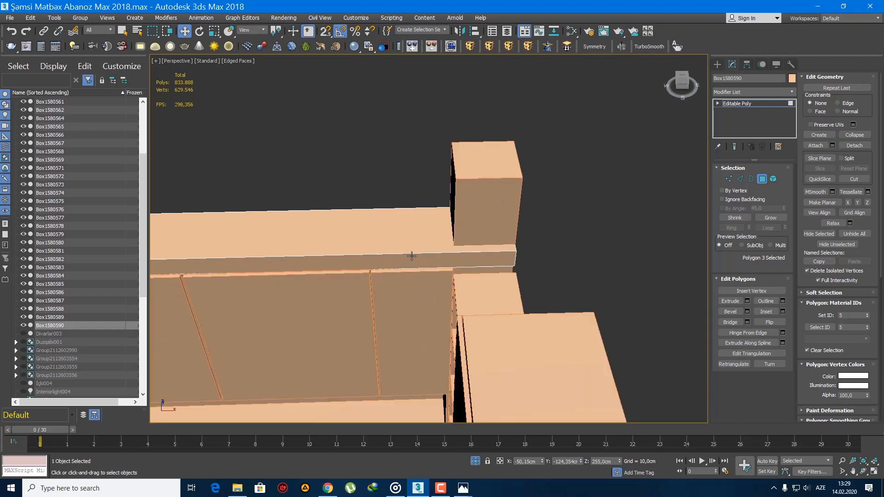
key(2)
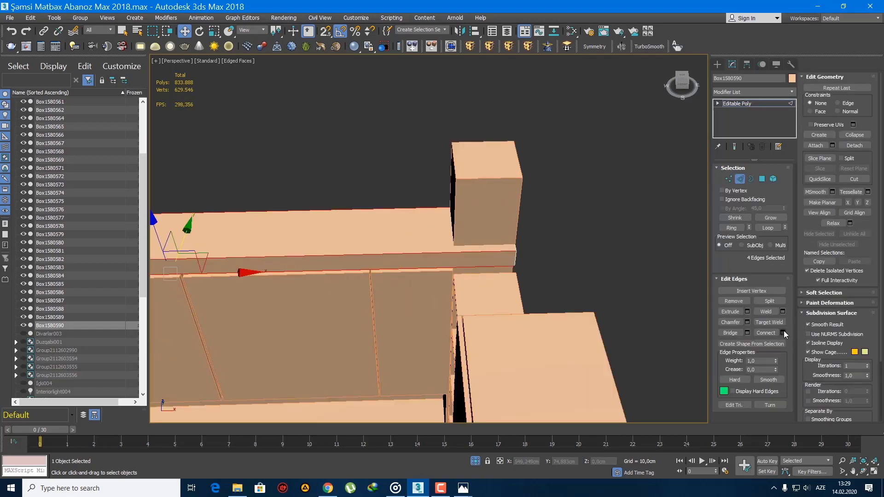
click(783, 332)
click(433, 283)
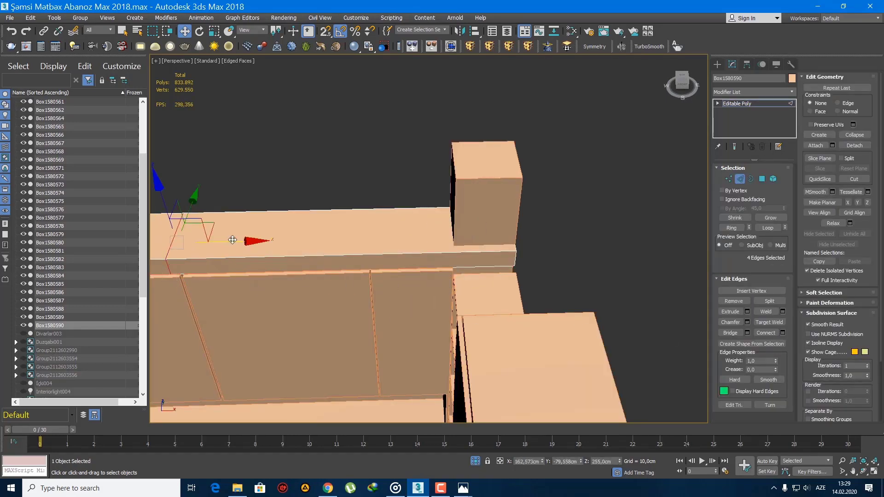
drag(232, 240, 509, 279)
Extrude the strip's front polygon beside the tall cabinet by 10 cm and extend it along Y to the tall cabinet's front edge
key(4)
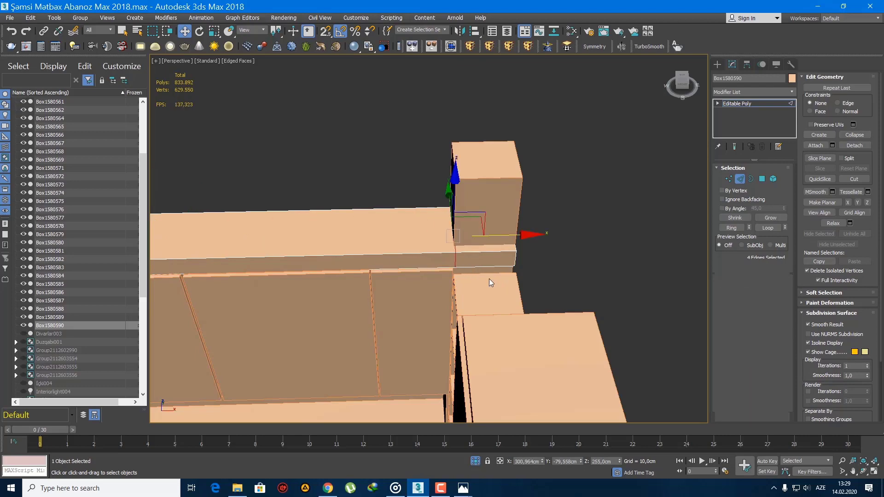
click(489, 259)
alt+middle_drag(489, 259, 465, 214)
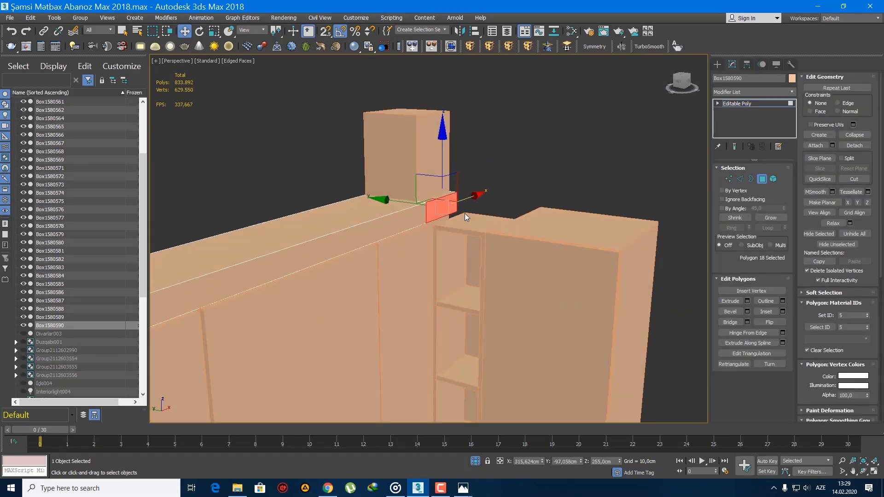
click(748, 301)
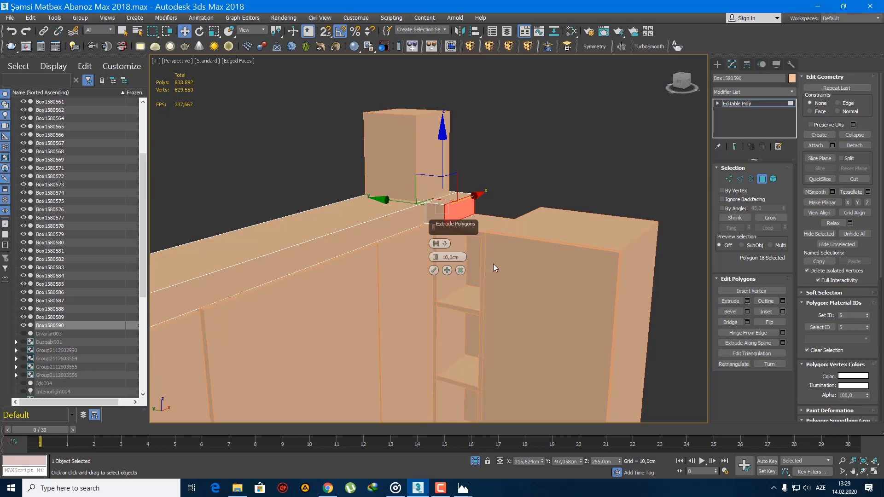
click(434, 270)
drag(418, 204, 587, 247)
Extend the strip's end vertices along X to the tall cabinet's outer edge, at about X 362.4 cm
alt+middle_drag(587, 248, 259, 272)
key(1)
alt+middle_drag(437, 300, 441, 294)
drag(460, 288, 427, 213)
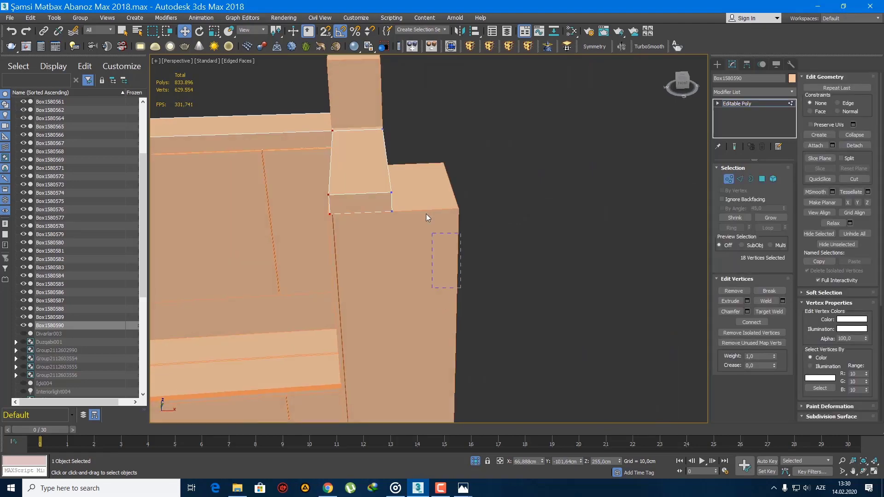
drag(367, 90, 366, 91)
scroll(367, 91, up, 4)
alt+middle_drag(426, 249, 426, 209)
scroll(427, 209, down, 2)
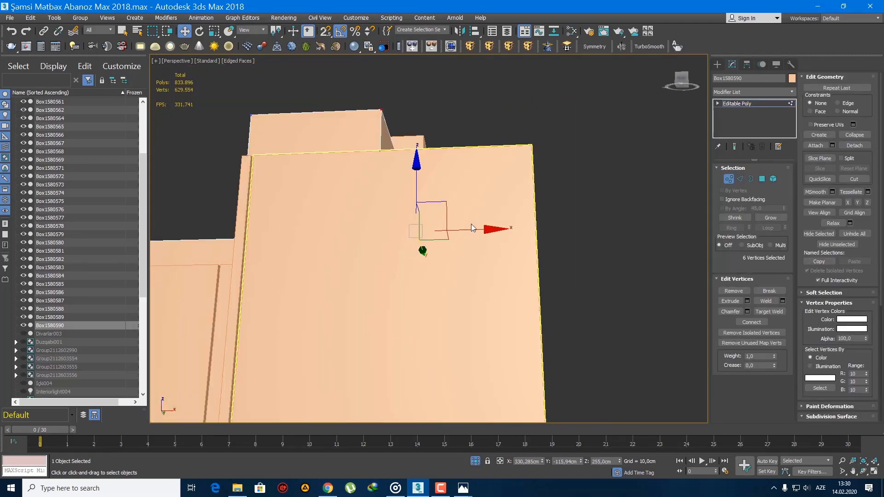
drag(486, 232, 578, 239)
scroll(461, 221, down, 3)
key(f)
key(z)
scroll(450, 229, down, 5)
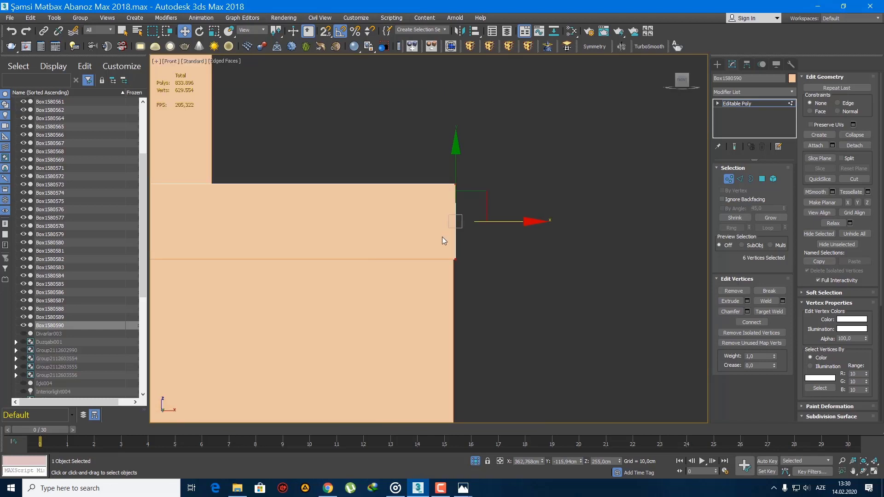
scroll(442, 236, up, 4)
drag(422, 138, 414, 140)
Move the strip's inner corner vertices along X to the tall cabinet's inner side, at about X 299.8 cm
middle_drag(450, 185, 618, 212)
scroll(618, 212, down, 5)
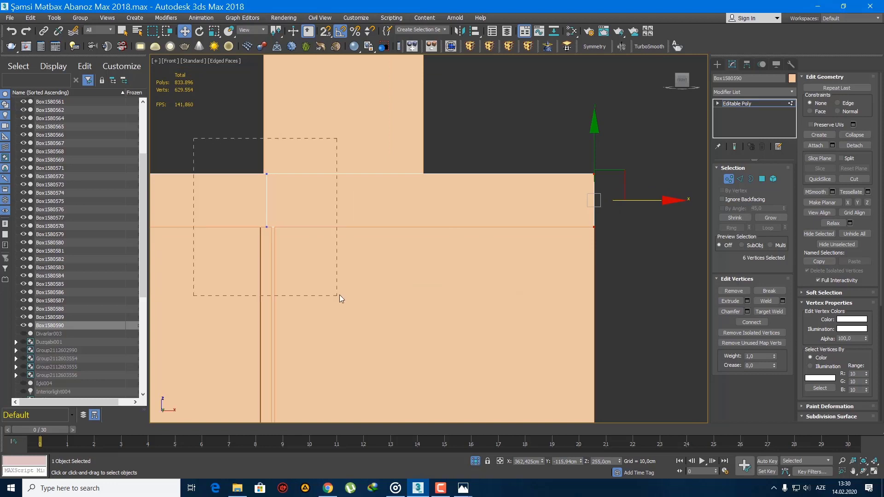
drag(339, 294, 339, 295)
scroll(276, 218, up, 6)
middle_drag(268, 174, 357, 200)
scroll(360, 196, down, 2)
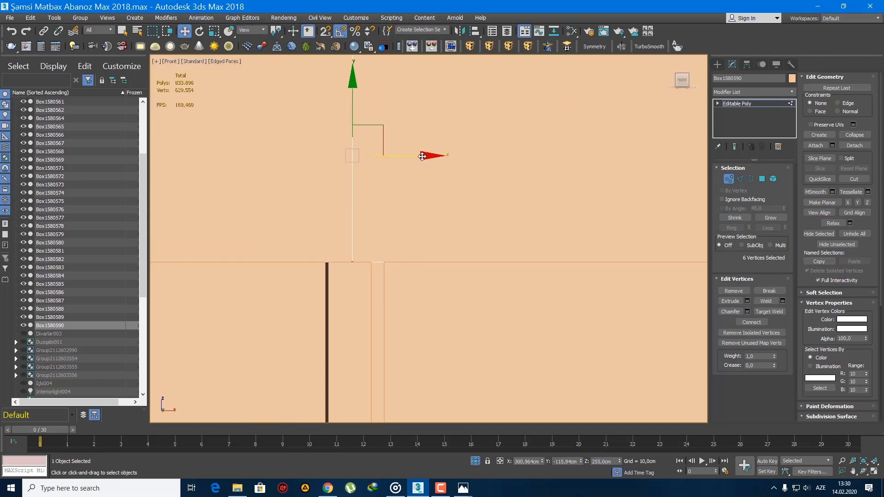
drag(422, 156, 399, 160)
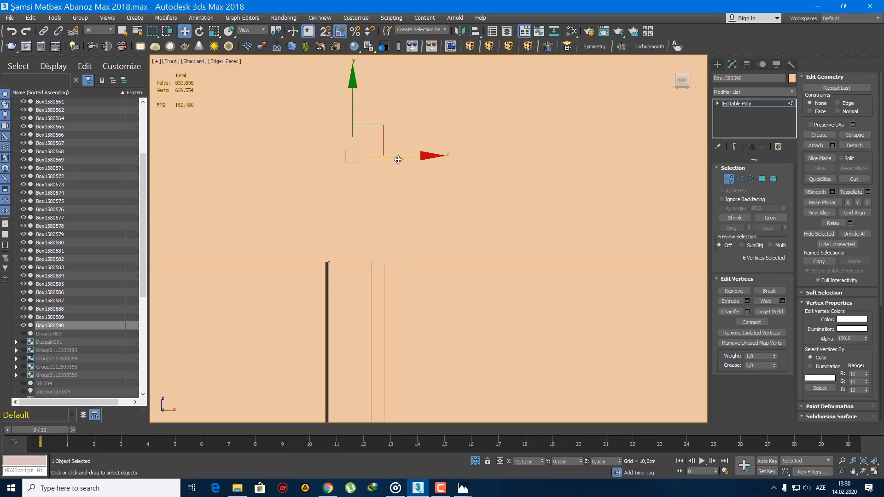
Align the strip's front vertices above the upper cabinets along Y, at about Y -99.4 cm, and leave vertex editing
key(l)
middle_drag(369, 237, 354, 230)
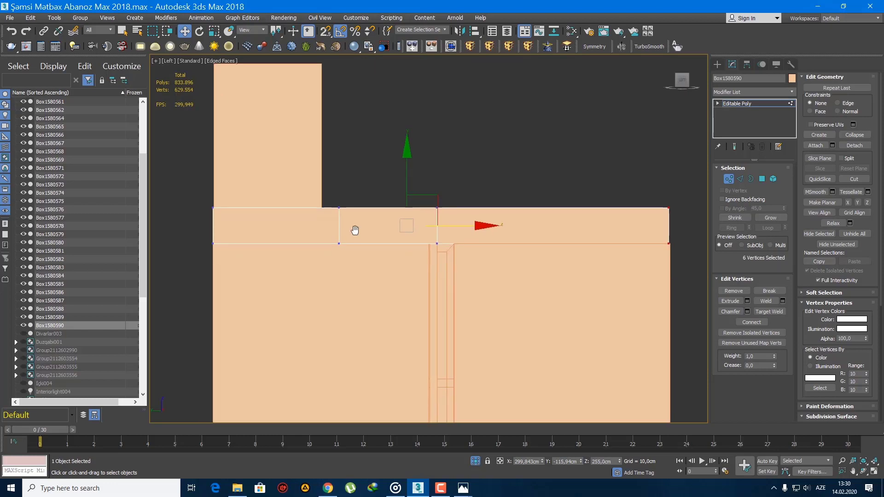
scroll(424, 256, up, 3)
drag(238, 129, 292, 253)
mouse_move(292, 252)
middle_down()
mouse_move(342, 282)
mouse_move(379, 288)
middle_up()
key(F3)
scroll(359, 274, up, 2)
drag(391, 215, 408, 217)
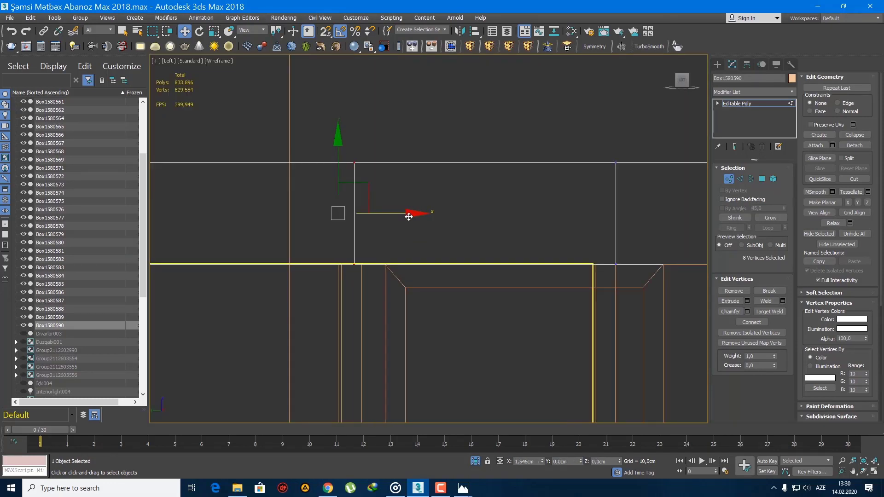
scroll(416, 252, down, 5)
key(p)
key(z)
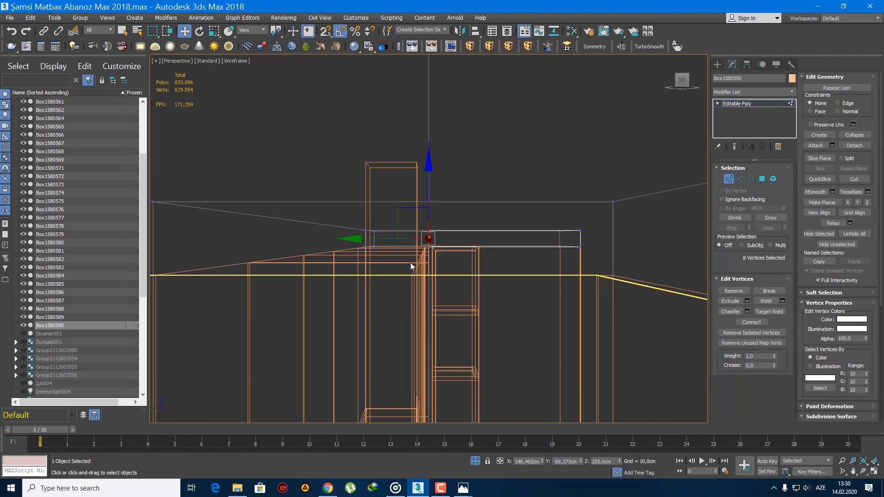
key(F3)
mouse_move(405, 260)
alt+middle_down()
mouse_move(392, 252)
mouse_move(402, 245)
mouse_move(405, 301)
mouse_move(419, 322)
mouse_move(358, 336)
mouse_move(371, 209)
mouse_move(400, 205)
alt+middle_up()
scroll(391, 252, up, 4)
scroll(358, 335, down, 2)
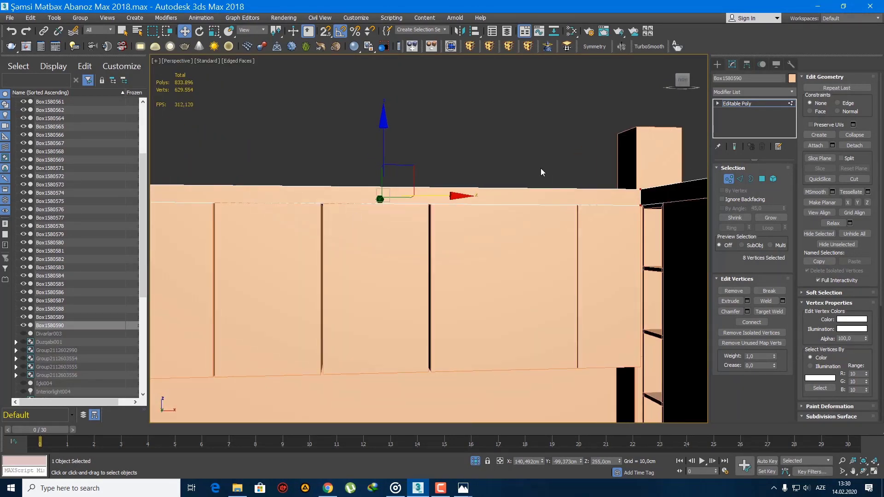
click(718, 64)
key(q)
Raise all bottom vertices of the top strip to an absolute Z of 250.5 cm
key(f)
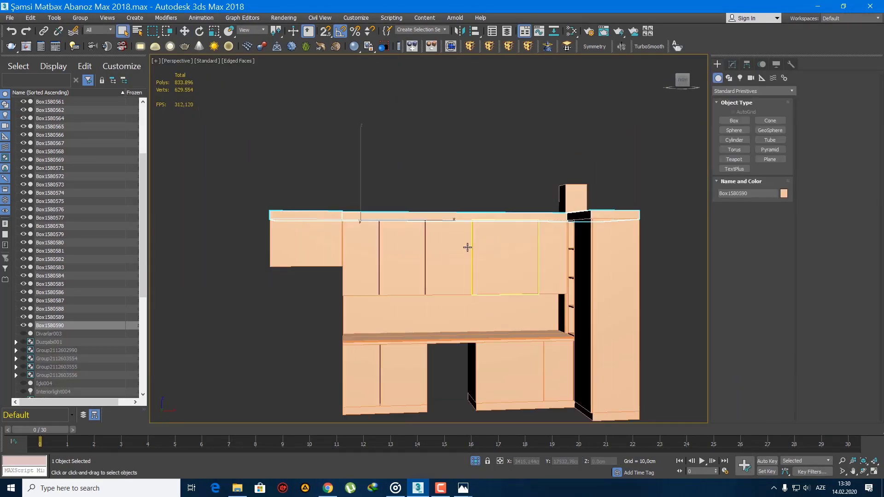
scroll(467, 247, up, 2)
scroll(386, 254, up, 2)
middle_drag(386, 253, 402, 215)
scroll(402, 215, down, 2)
key(1)
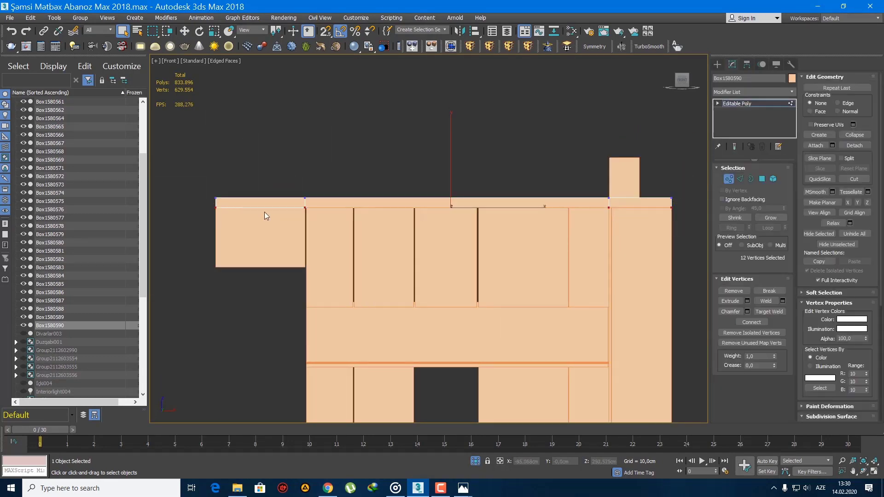
right_click(187, 33)
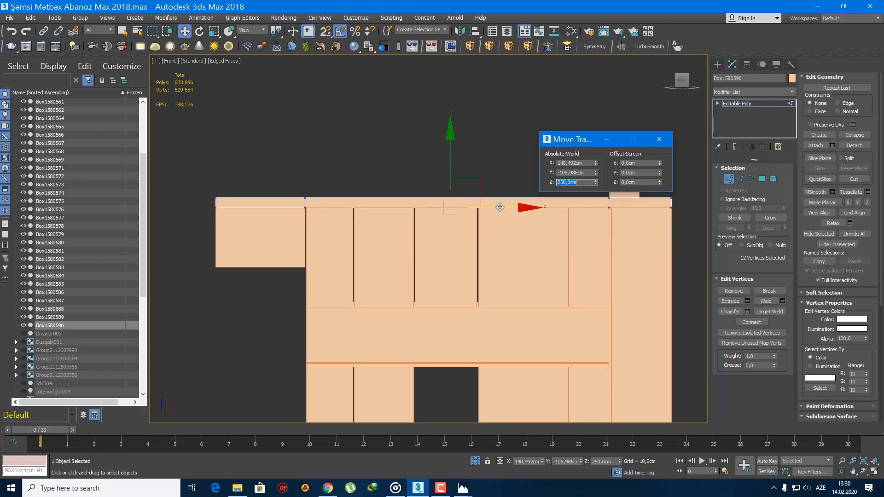
text(1)
key(Return)
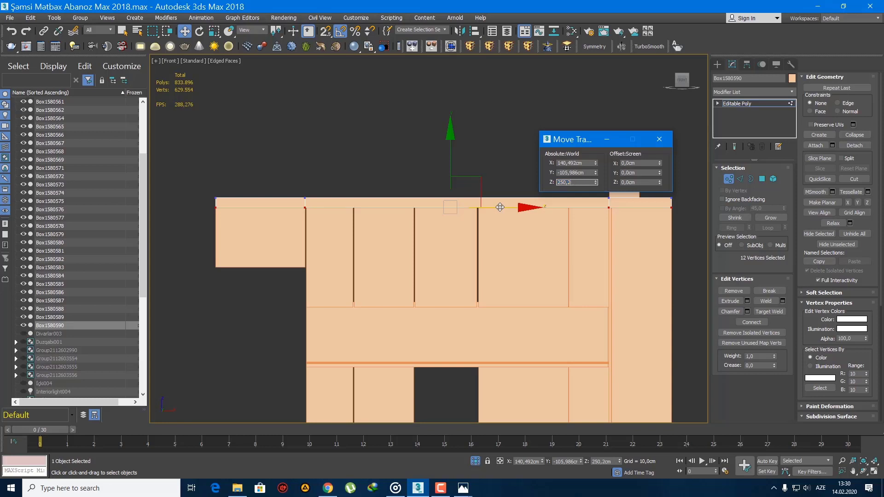
scroll(410, 220, up, 5)
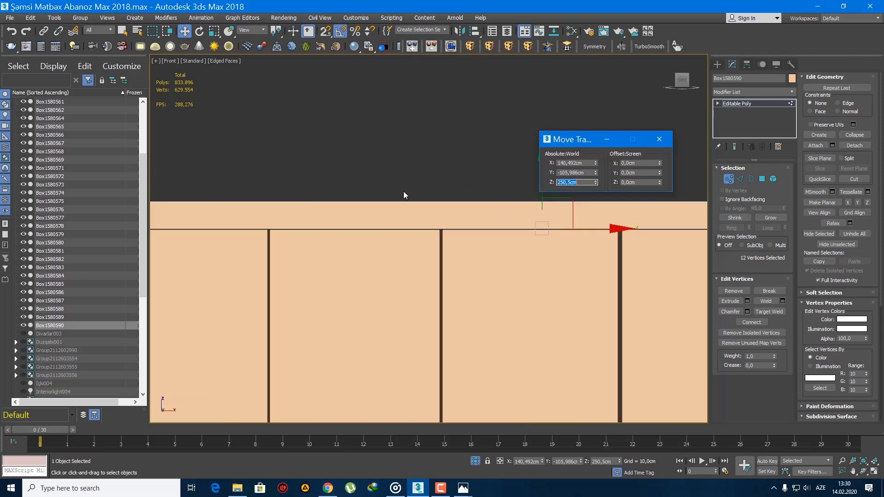
click(659, 139)
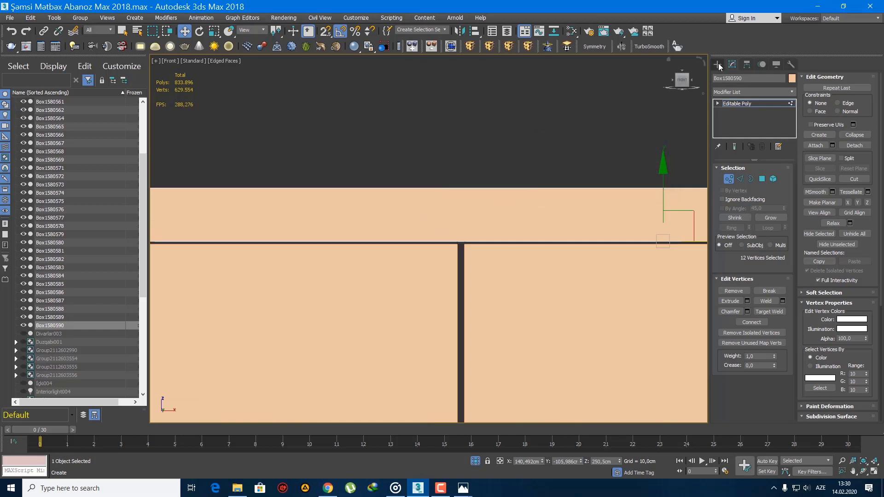
click(717, 64)
Deselect the strip and examine the whole cabinet set in perspective
scroll(502, 180, down, 3)
scroll(500, 193, down, 4)
scroll(481, 211, up, 4)
middle_drag(481, 211, 448, 181)
scroll(436, 244, down, 2)
key(p)
click(479, 181)
scroll(448, 181, down, 5)
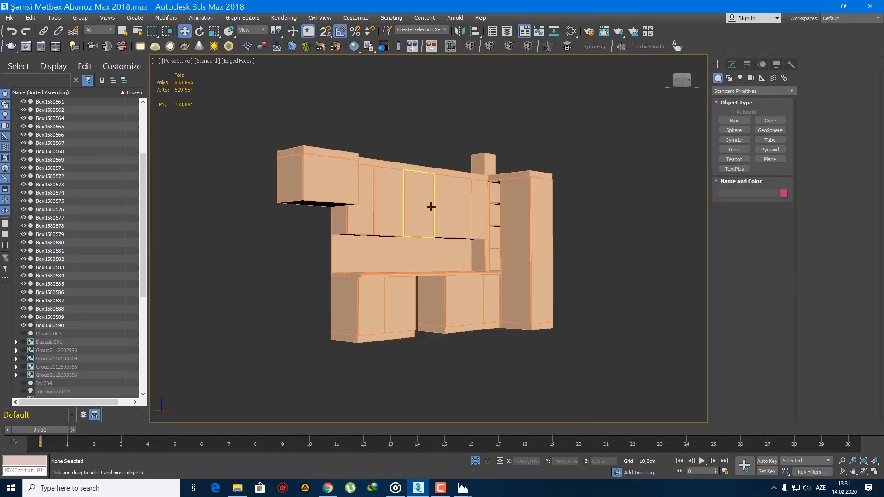
scroll(430, 203, up, 6)
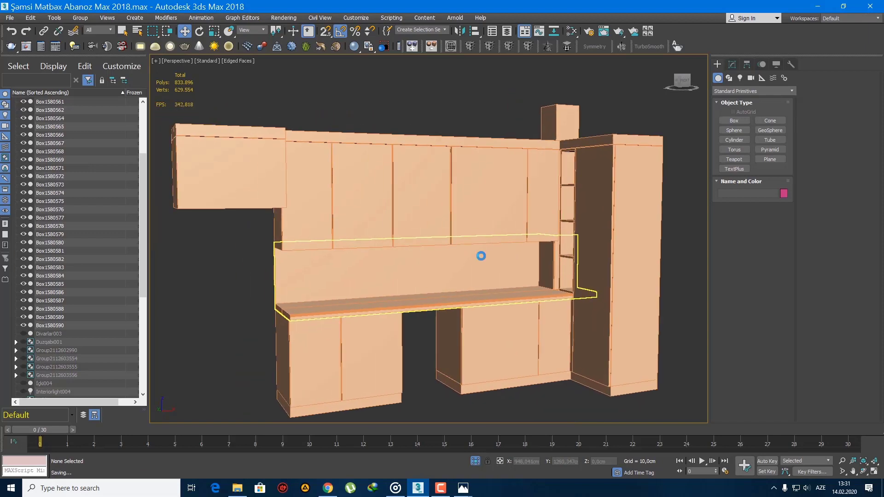
scroll(481, 256, down, 5)
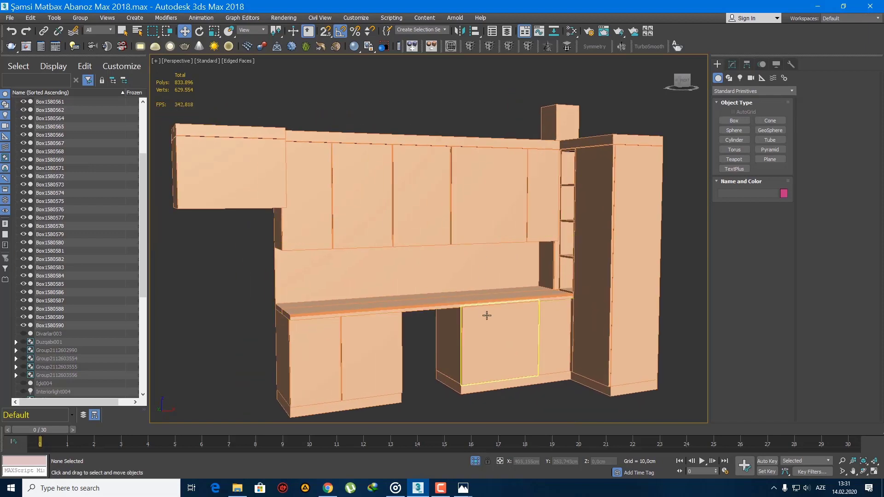
scroll(462, 245, up, 6)
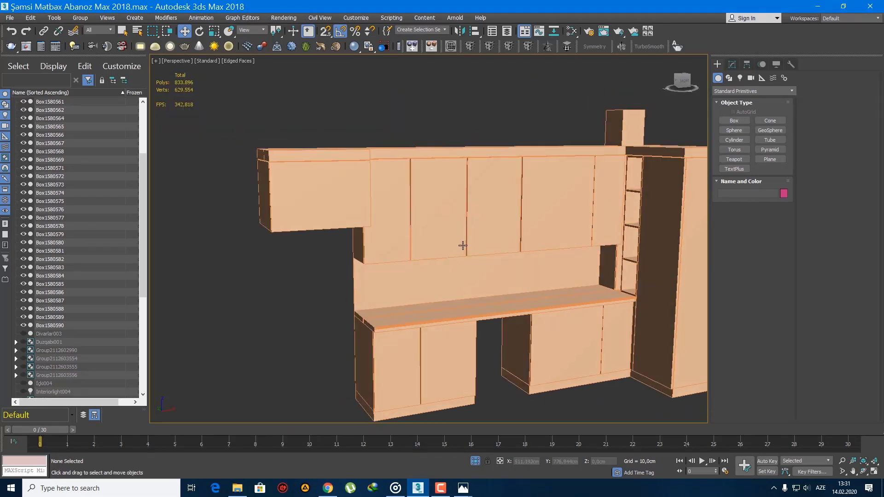
Select the two boxes of the second tall upper cabinet from the short wide one and apply Edit Poly to both
click(397, 210)
alt+middle_drag(429, 231, 446, 234)
key(q)
click(455, 222)
scroll(468, 235, up, 1)
alt+middle_drag(446, 234, 435, 250)
ctrl+click(433, 217)
key(f)
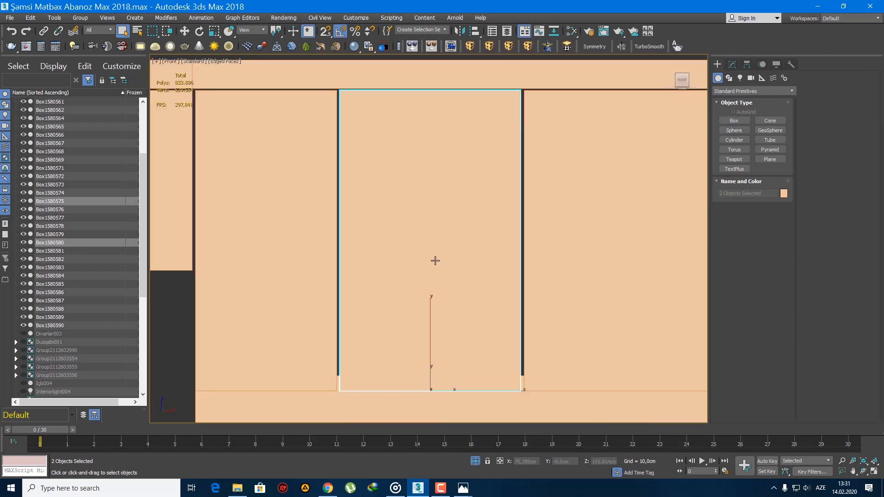
scroll(431, 169, down, 3)
click(450, 47)
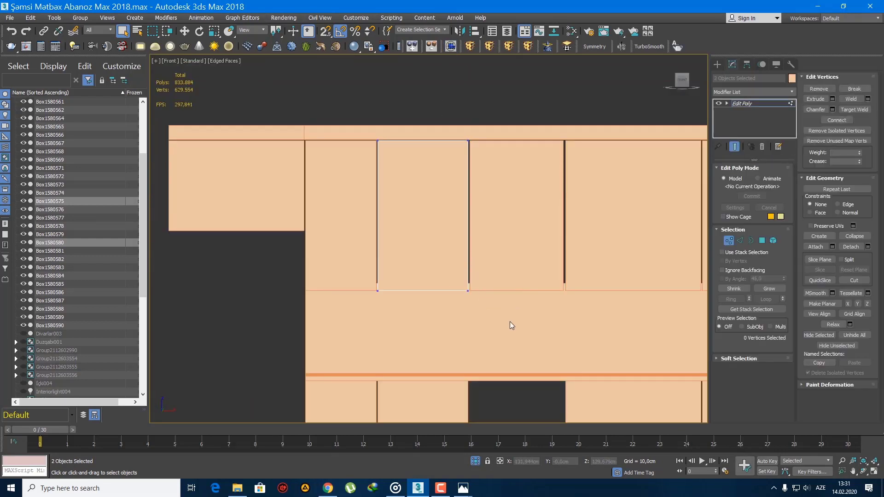
Raise the bottom vertices of the two selected upper cabinet boxes to an absolute Z of 160 cm
right_click(185, 33)
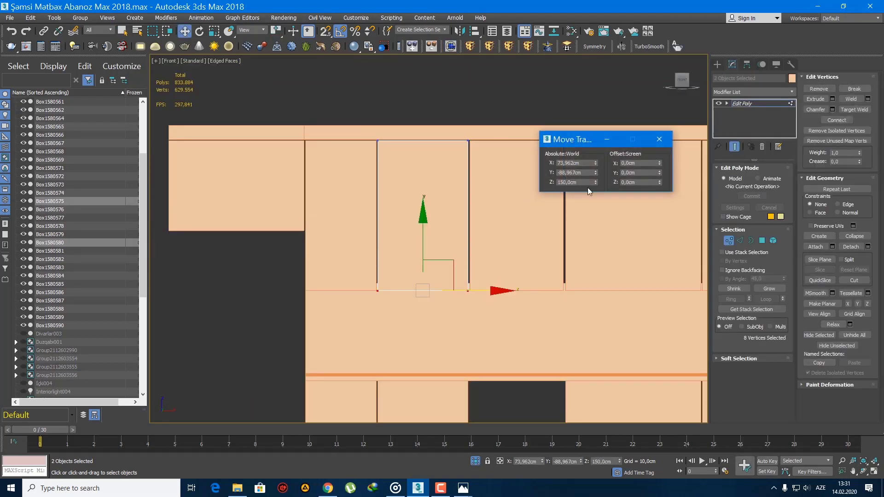
text(160)
key(Return)
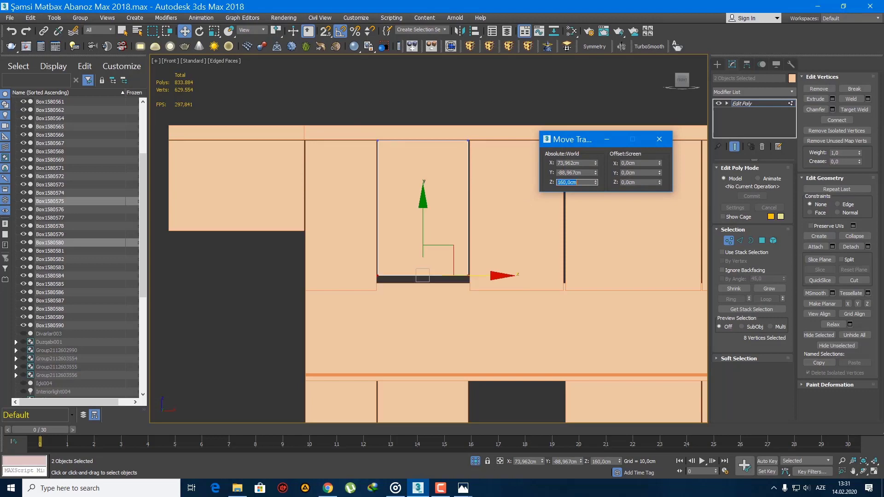
click(659, 139)
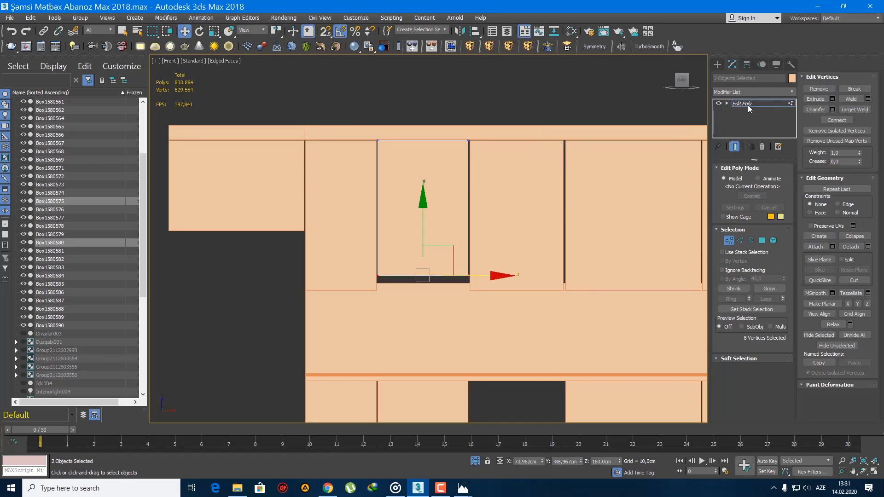
Collapse the modifier stack of the two shortened upper cabinet boxes
right_click(742, 103)
click(746, 218)
middle_drag(497, 252, 405, 241)
key(q)
Set the height segments to 2 on both the 62 cm and the 90 cm wide upper door boxes beside the shortened cabinet
click(415, 230)
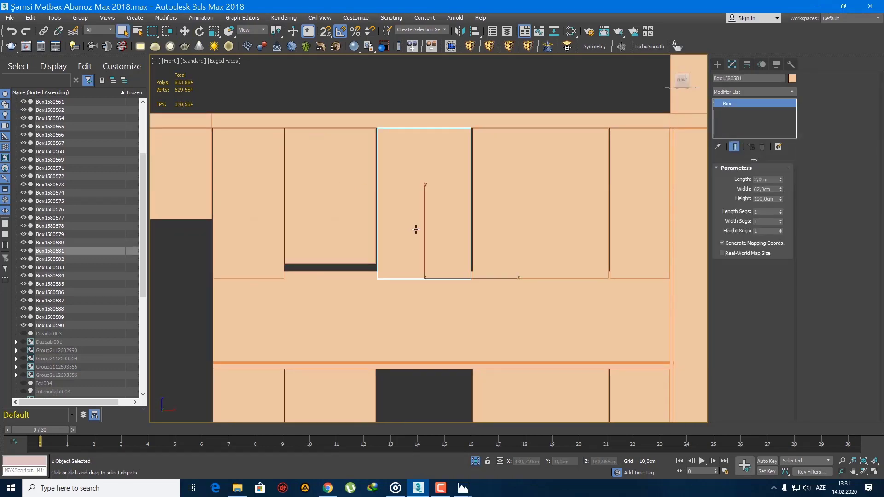
ctrl+click(521, 218)
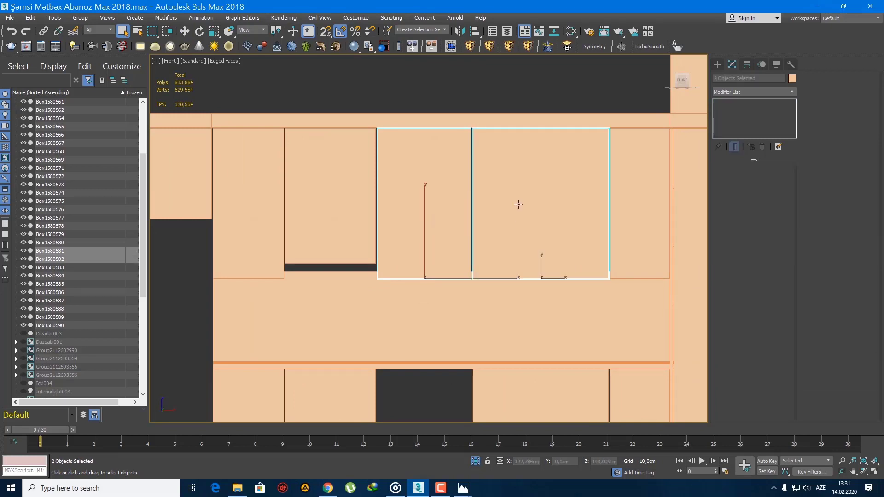
click(437, 184)
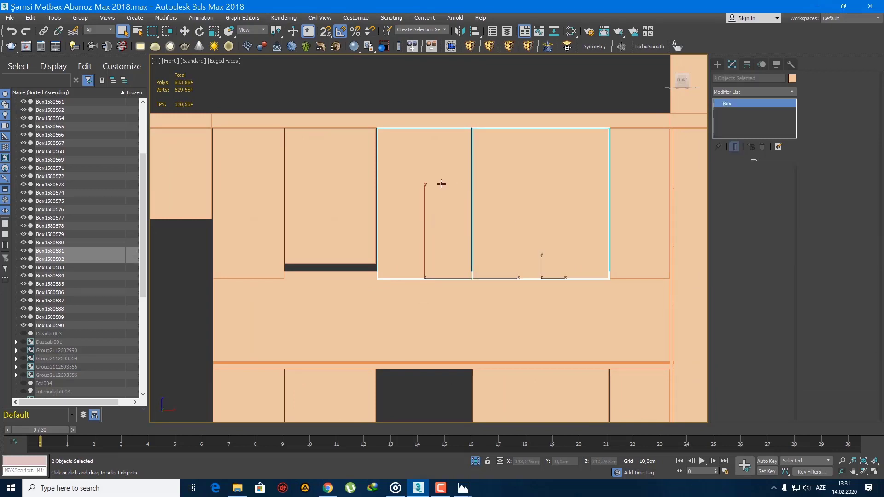
click(593, 197)
click(780, 229)
Select both divided upper door boxes and attach them into a single Editable Poly object
scroll(467, 276, down, 3)
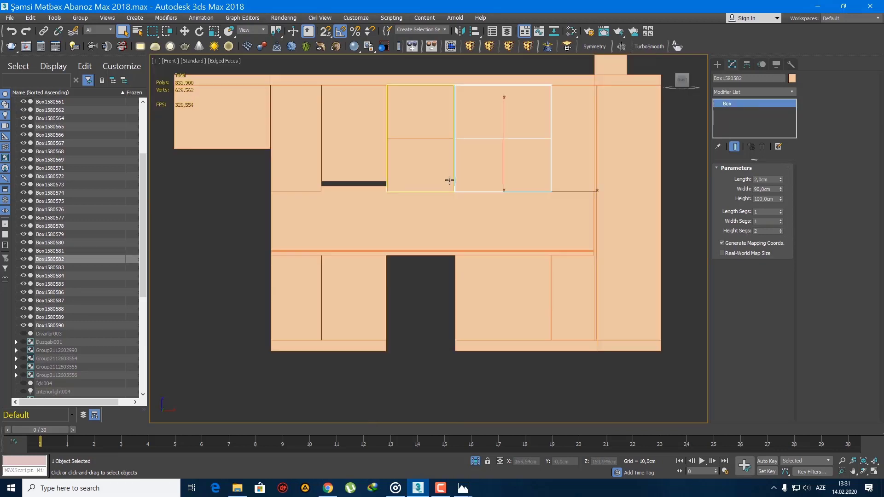
middle_drag(469, 221, 471, 271)
ctrl+click(431, 165)
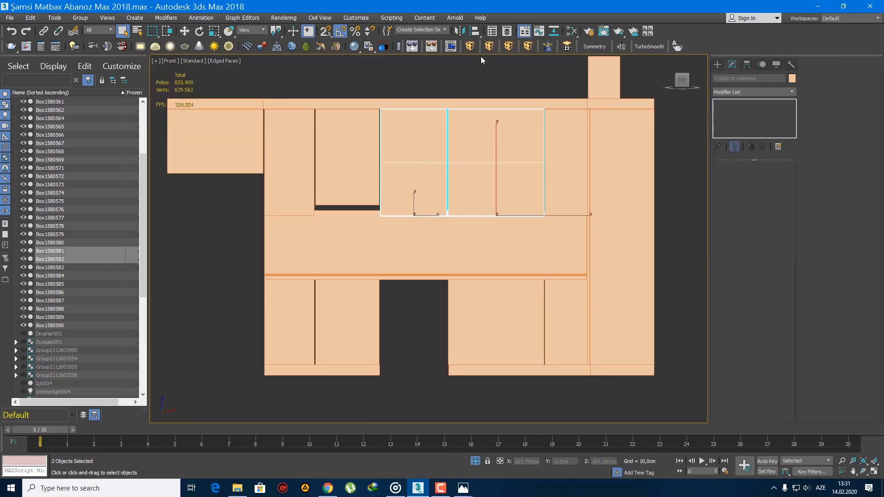
click(445, 50)
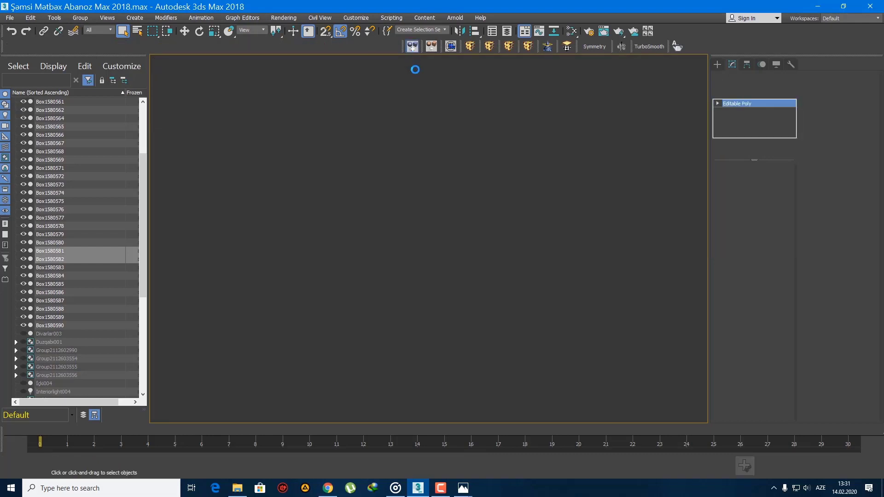
Chamfer the horizontal middle edge loops of both attached upper doors by 0,5 cm
scroll(445, 224, up, 3)
middle_drag(446, 224, 438, 244)
key(2)
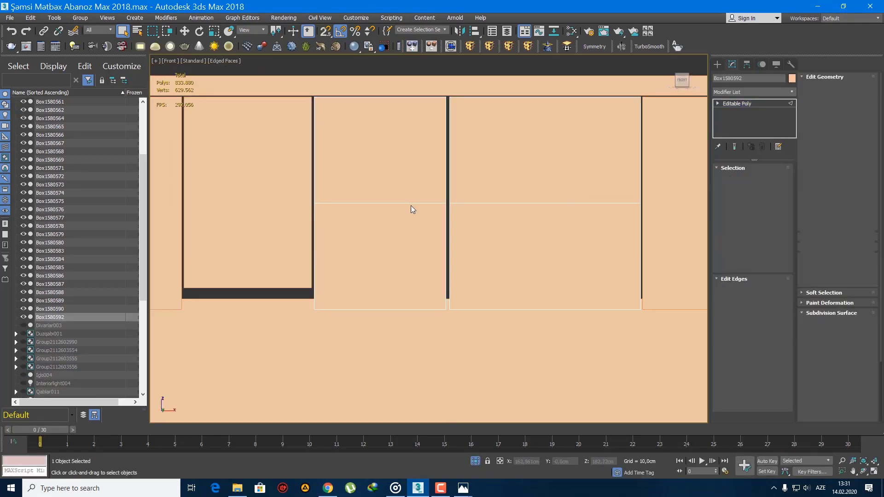
click(410, 204)
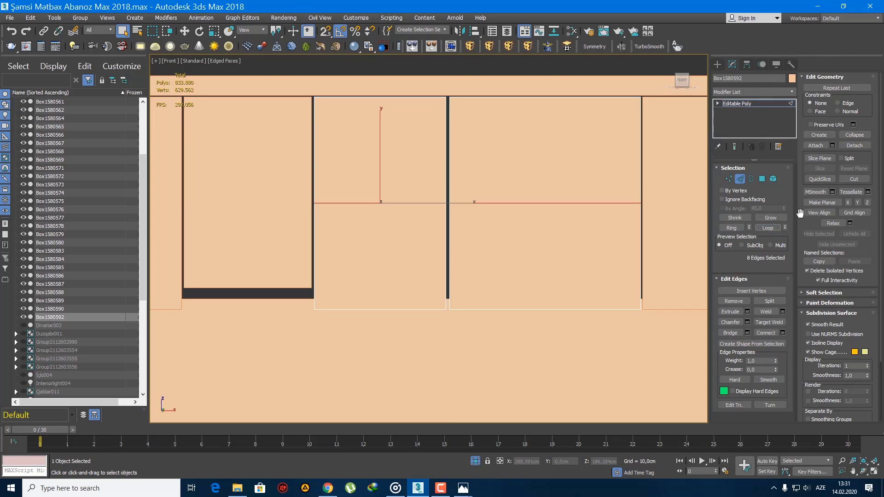
key(ctrl+shift+c)
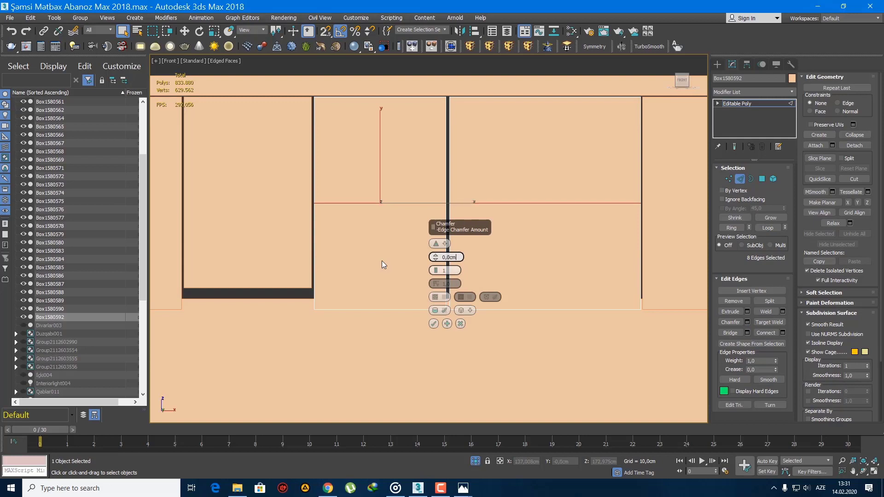
text(0,5)
key(Return)
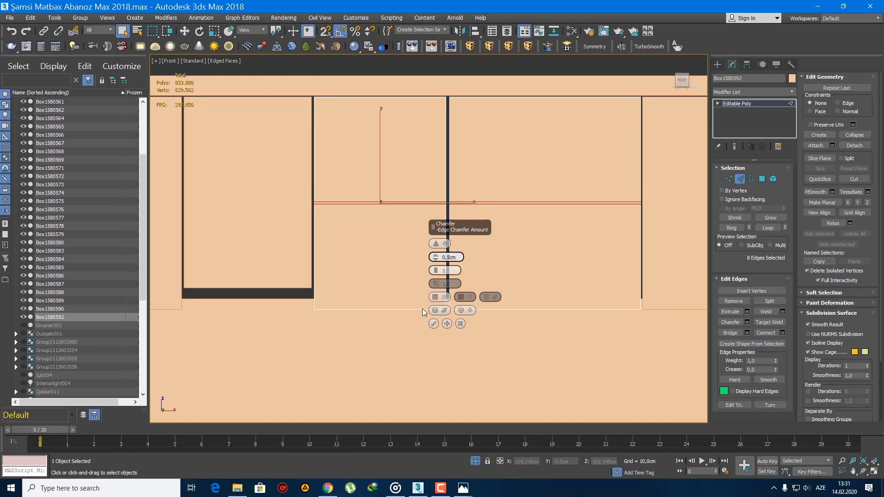
click(434, 324)
Delete the narrow strip of polygons between the chamfered edges across both upper doors
scroll(449, 318, down, 5)
key(4)
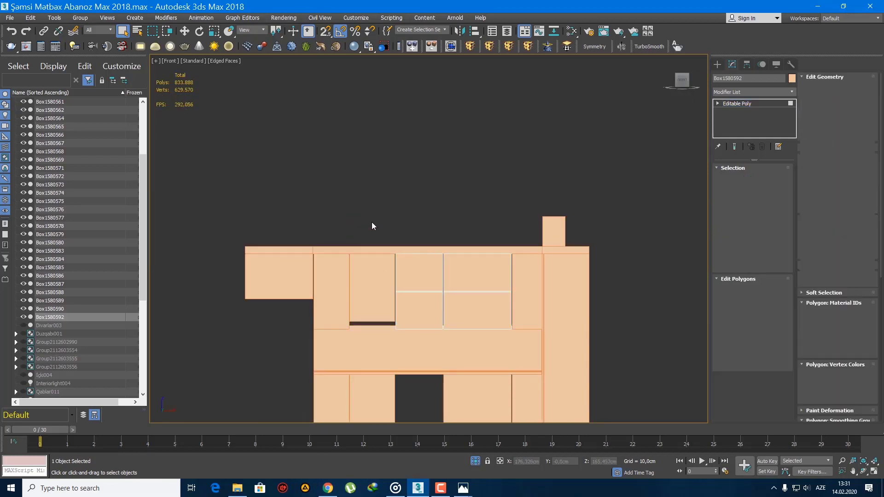
drag(351, 211, 647, 265)
drag(640, 364, 443, 333)
drag(370, 308, 369, 307)
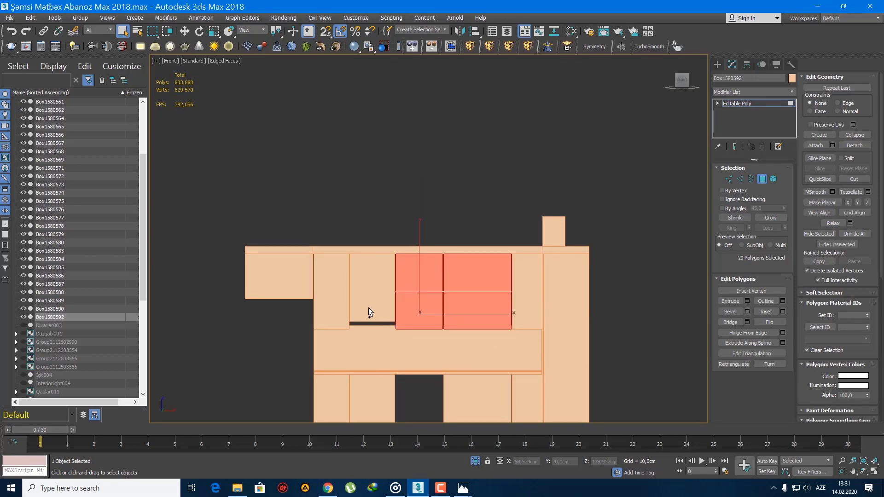
click(368, 307)
scroll(464, 313, up, 4)
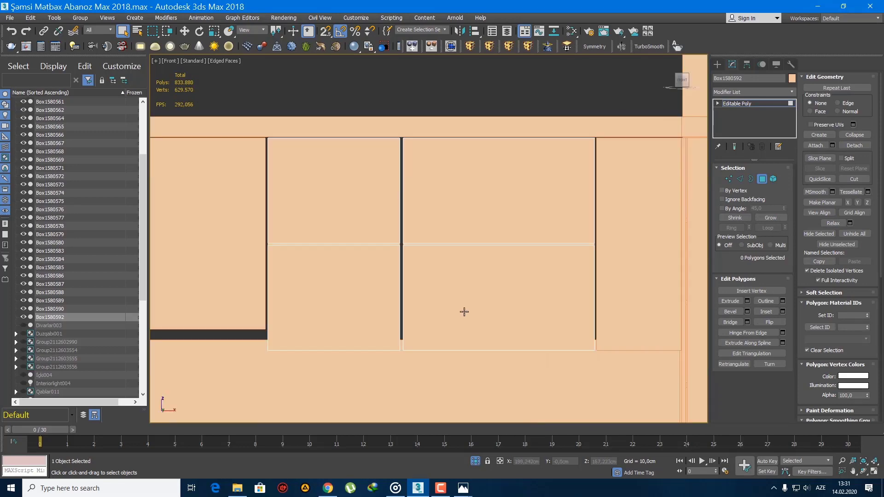
Cap the open borders along the horizontal gap so the upper and lower door halves are closed solids
middle_drag(455, 296, 462, 256)
key(p)
scroll(466, 315, down, 4)
scroll(461, 256, up, 6)
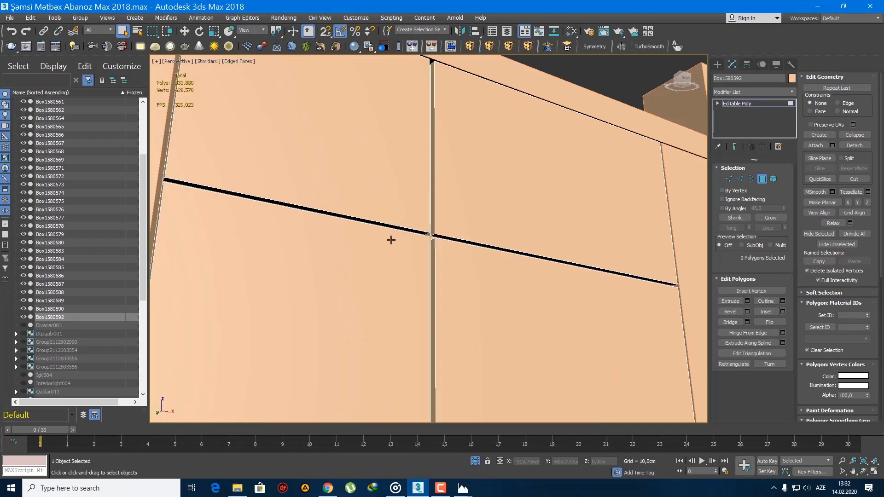
key(3)
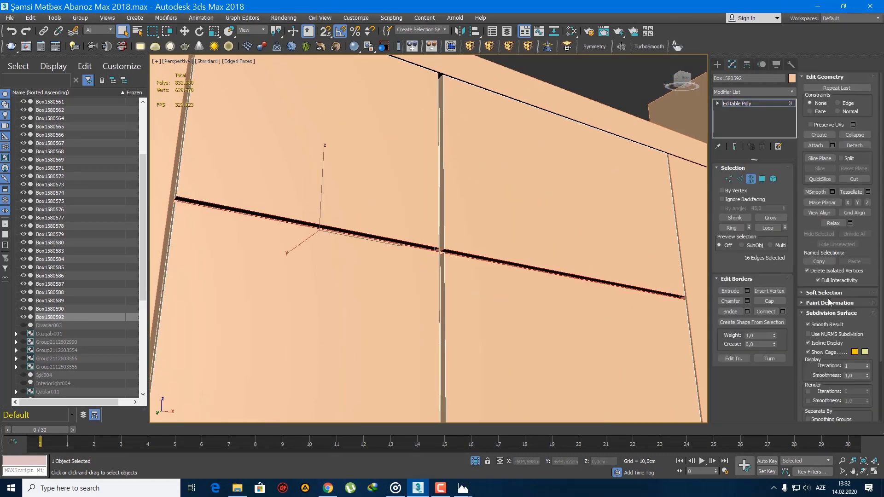
click(718, 65)
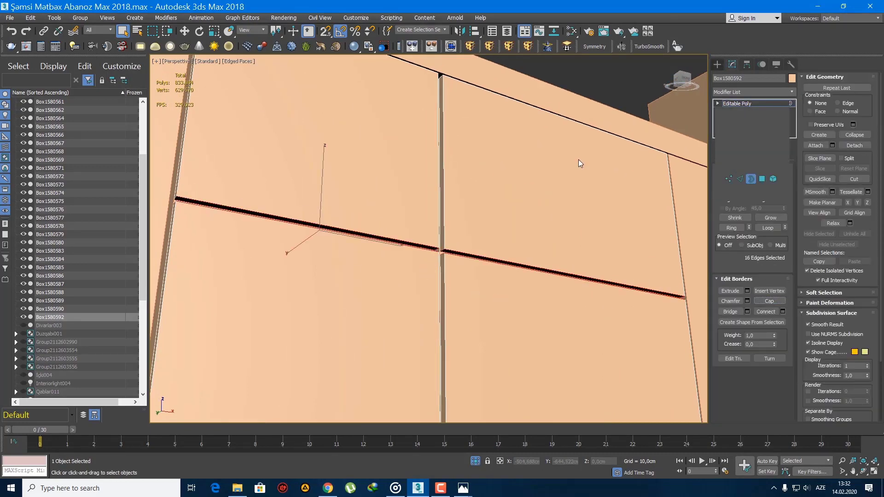
Reselect the combined upper door object and detach its elements into four separate objects
alt+middle_drag(451, 252, 425, 322)
middle_drag(426, 322, 427, 230)
scroll(427, 229, down, 10)
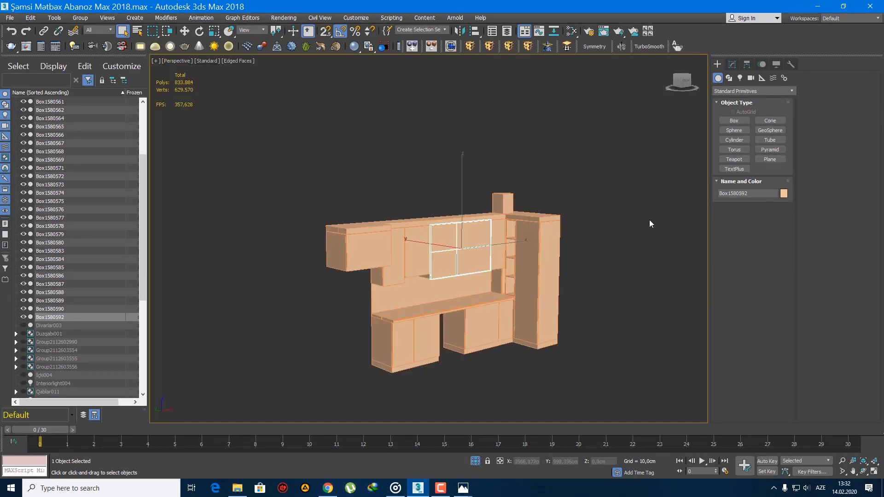
click(649, 223)
scroll(470, 260, up, 6)
alt+middle_drag(471, 260, 469, 209)
click(472, 212)
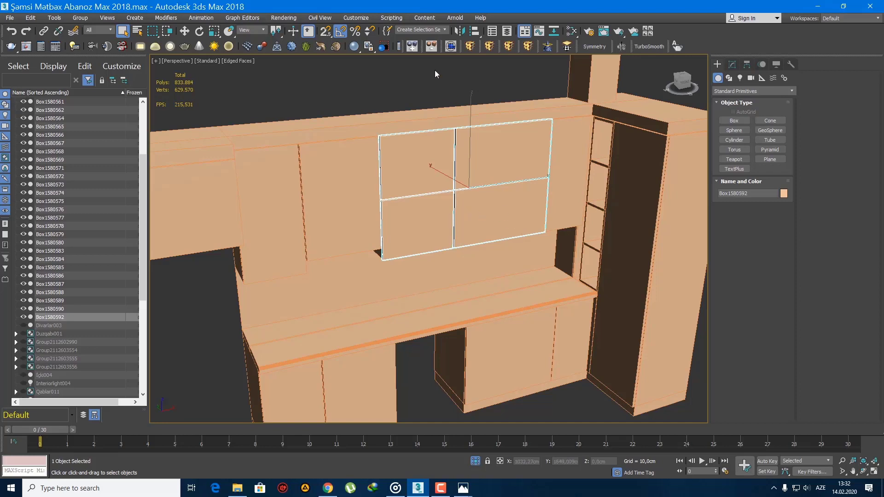
click(431, 46)
Check the four detached upper door panels one by one as separate objects
click(421, 158)
click(421, 220)
click(479, 211)
click(481, 153)
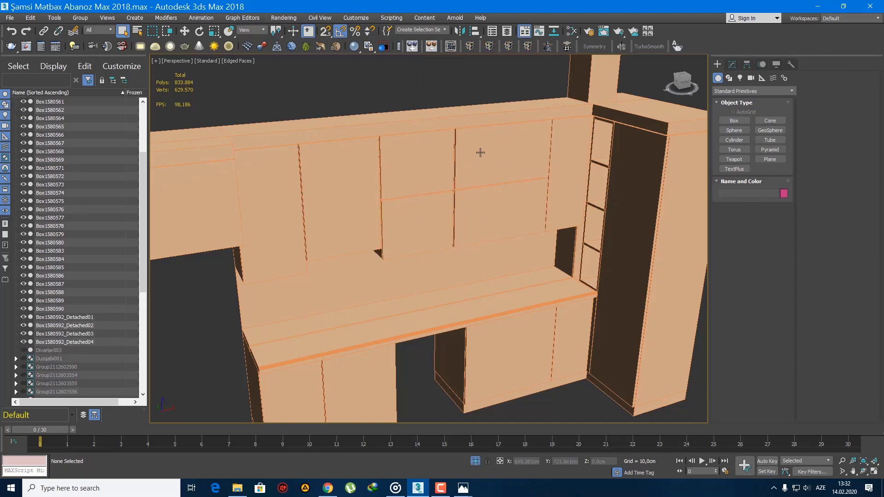
click(480, 153)
click(421, 169)
click(420, 228)
click(476, 221)
click(447, 104)
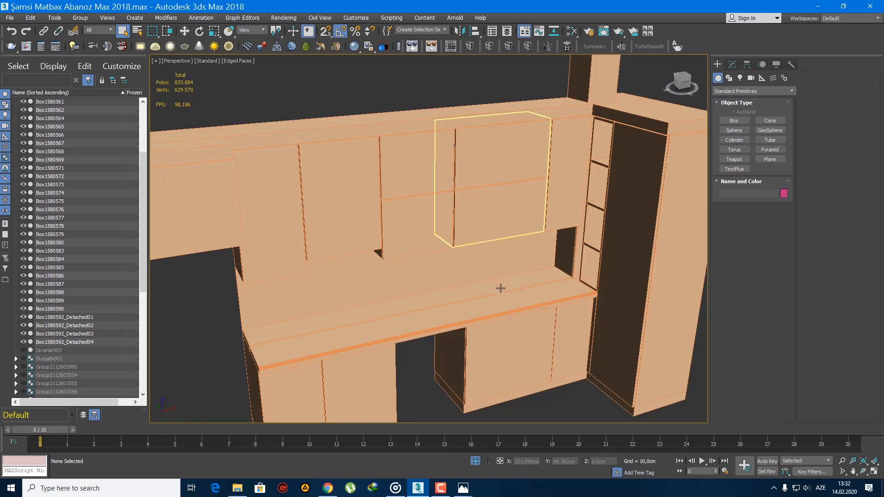
Set the tall cabinet's front panel to 4 height segments and convert it to Editable Poly
alt+middle_drag(501, 290, 477, 236)
alt+middle_drag(503, 237, 674, 150)
click(589, 234)
click(732, 64)
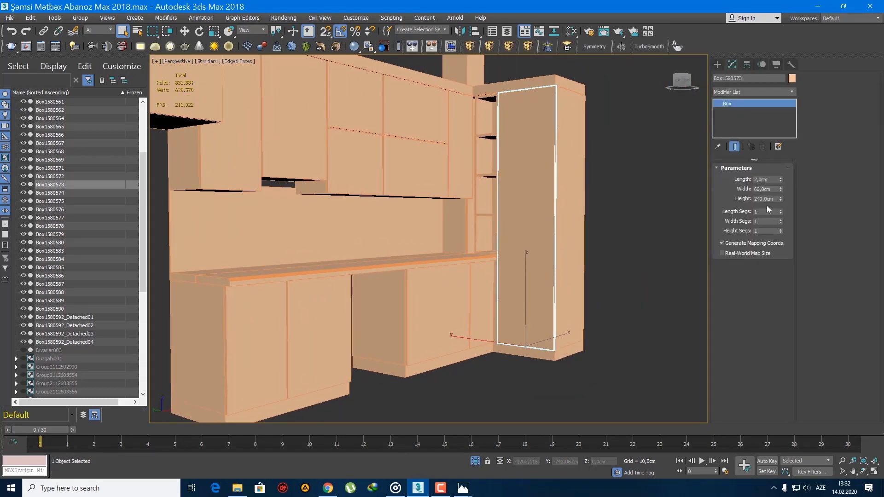
click(781, 229)
click(781, 230)
right_click(725, 107)
click(758, 181)
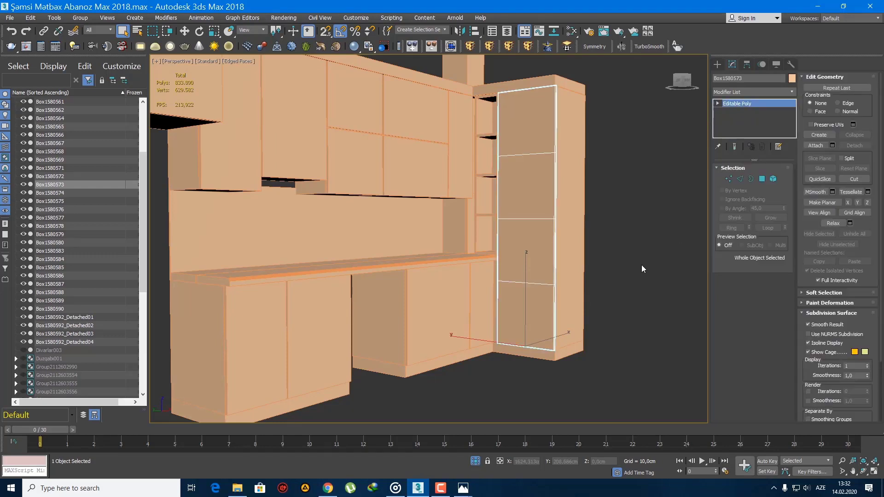
Move the vertices of the tall panel's lowest division line to an absolute Z of 50 cm
middle_drag(585, 292, 563, 274)
key(1)
drag(552, 276, 458, 250)
right_click(184, 31)
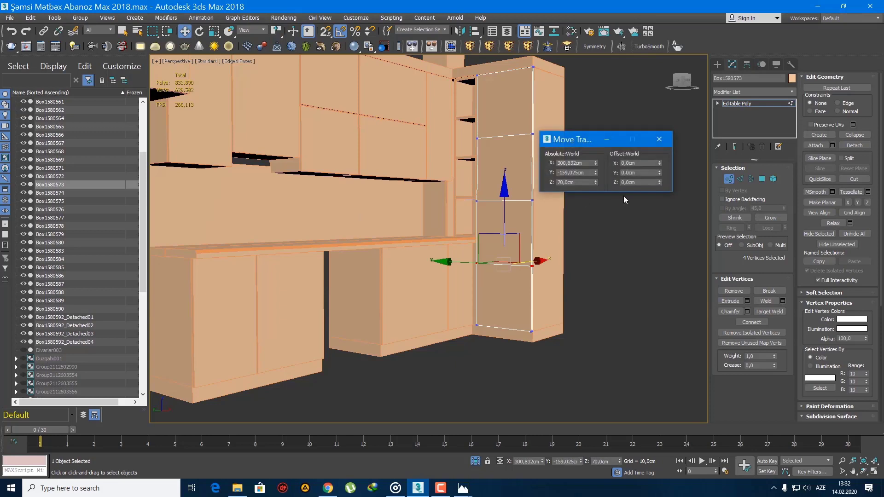
click(581, 183)
text(50)
key(Return)
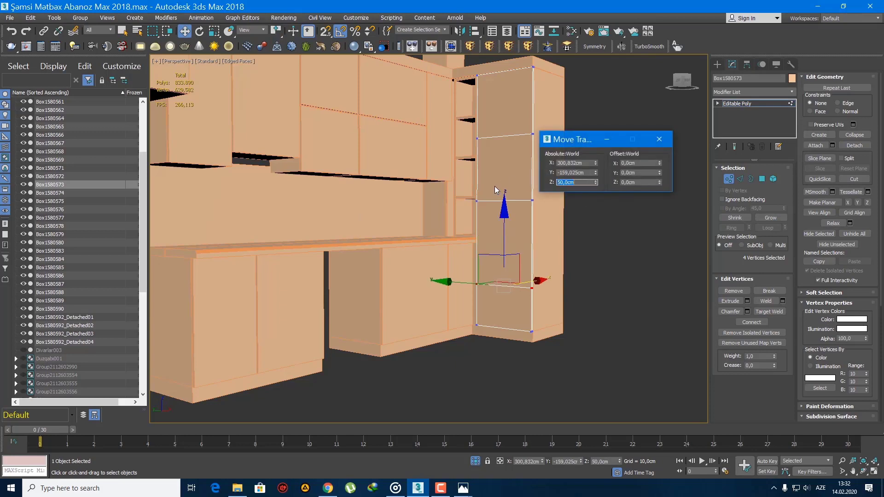
Move the vertices of the tall panel's middle division line to an absolute Z of 110 cm
middle_drag(492, 255, 464, 269)
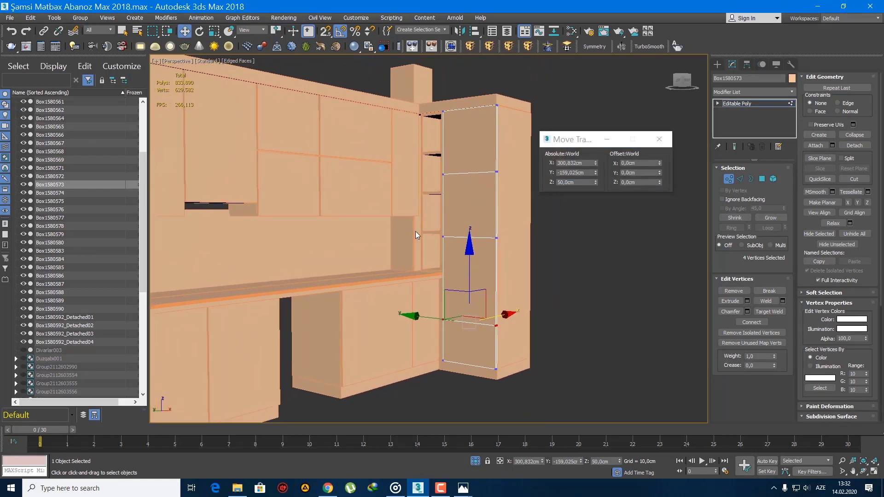
drag(415, 231, 551, 249)
click(584, 182)
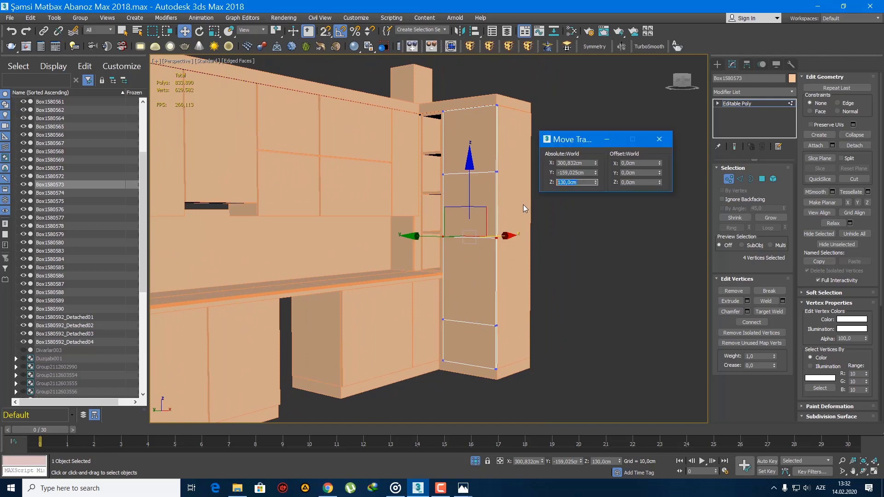
text(110)
key(Return)
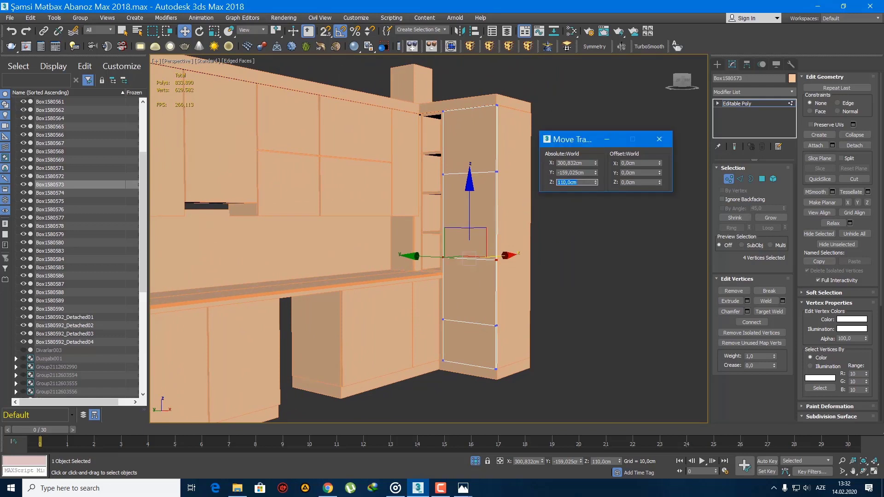
Move the vertices of the tall panel's highest division line to an absolute Z of 150 cm and close the transform dialog
middle_drag(534, 242, 509, 256)
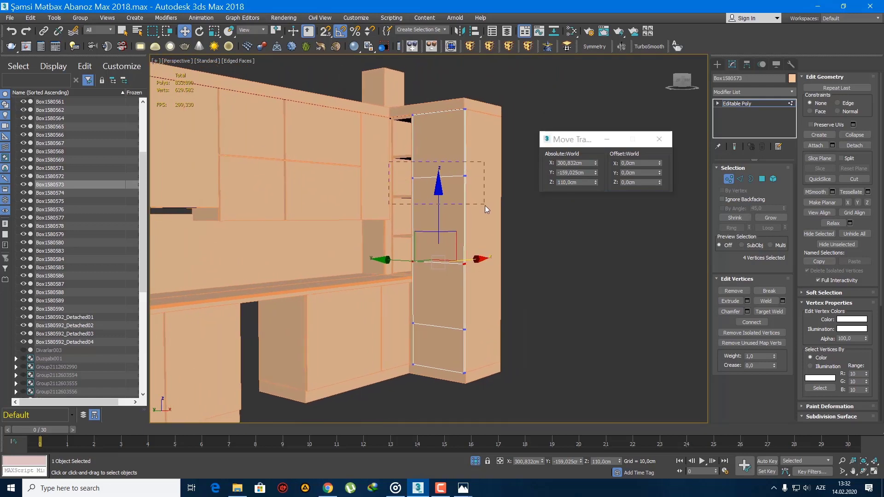
drag(485, 205, 486, 206)
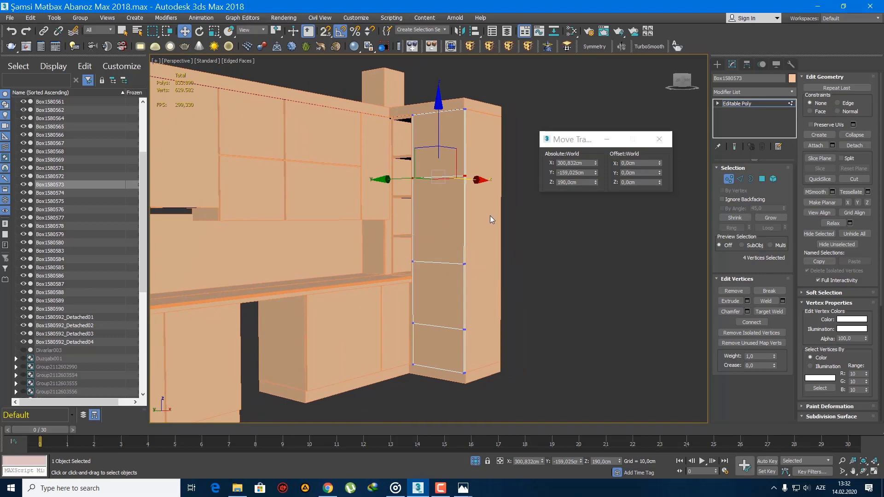
click(577, 182)
text(150)
key(Return)
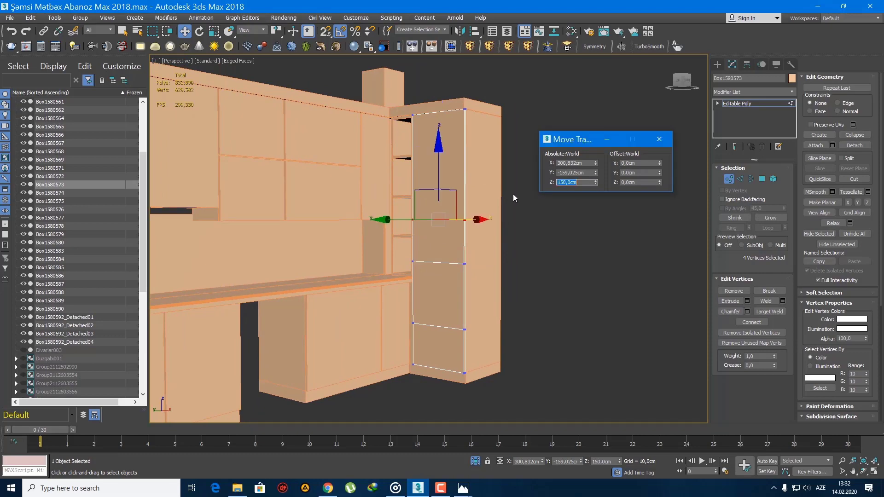
alt+middle_drag(492, 259, 624, 194)
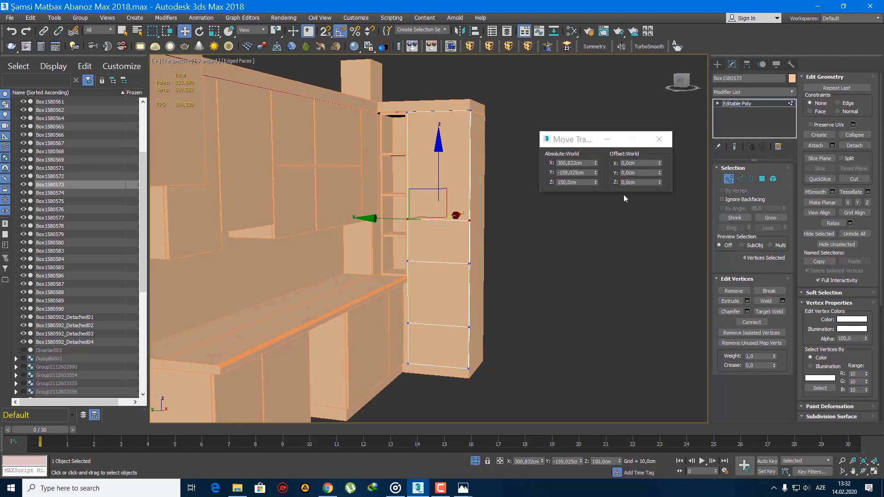
click(659, 139)
Try deleting the polygons of the tall panel's two middle sections, and undo the deletion
key(q)
scroll(481, 262, up, 5)
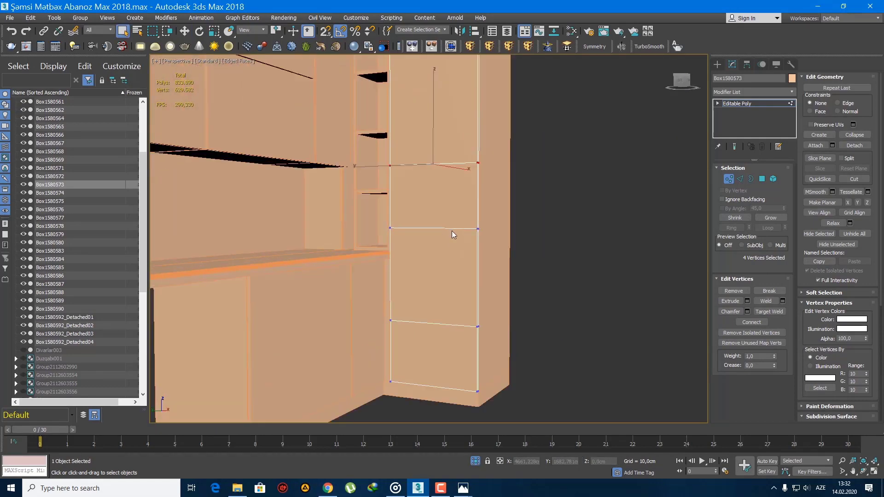
key(4)
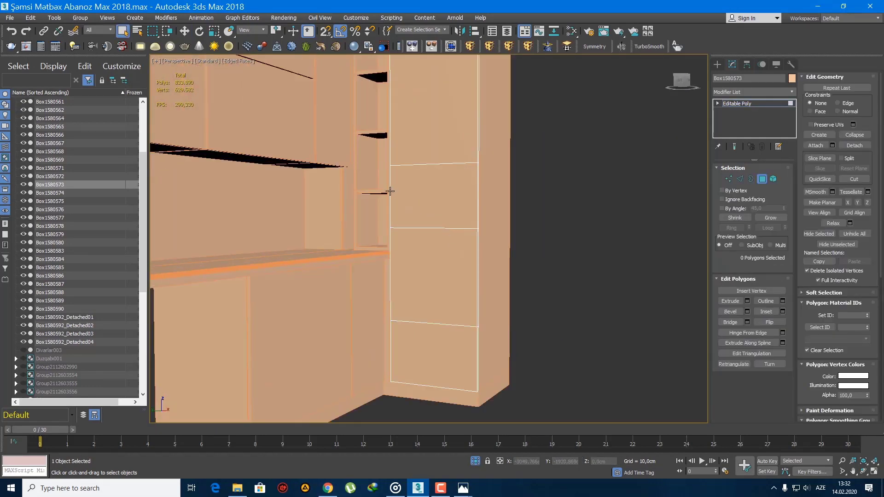
drag(371, 189, 545, 266)
key(Delete)
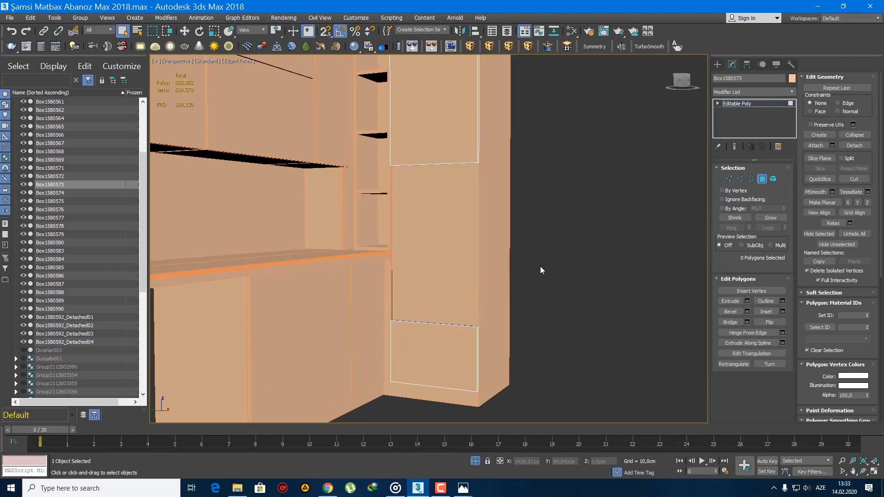
key(ctrl+z)
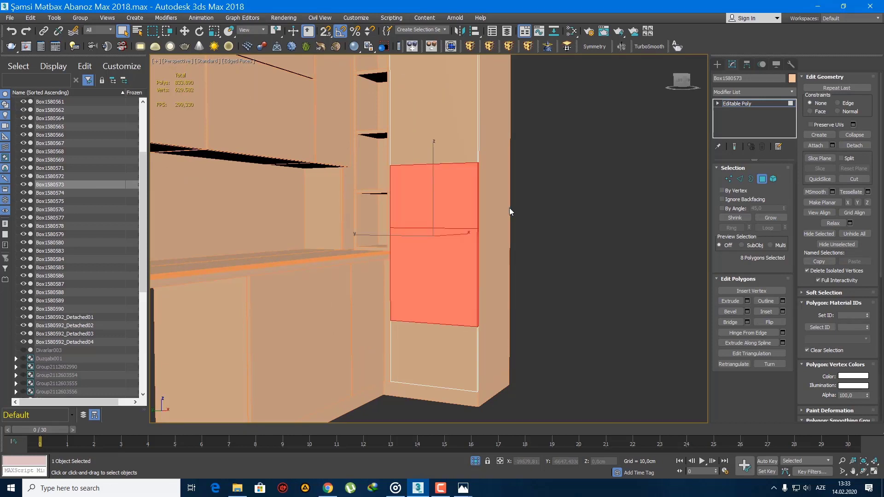
Delete the polygons of the tall cabinet panel's two middle sections
click(717, 65)
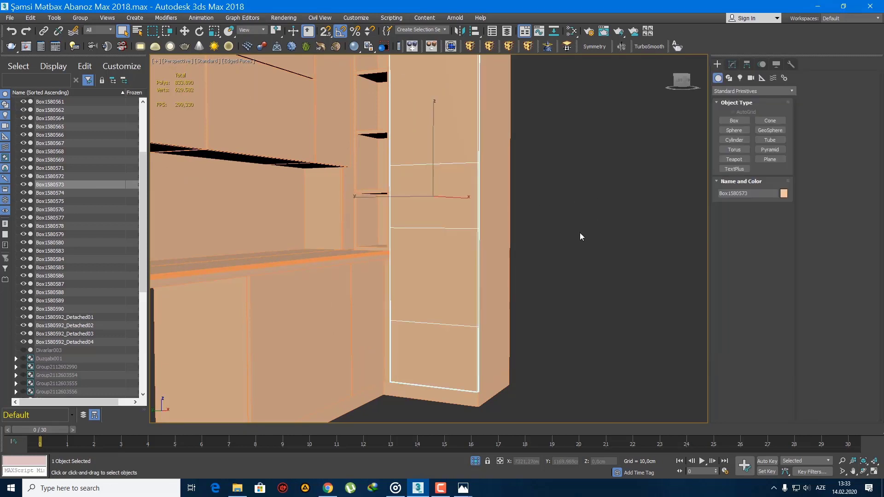
key(4)
key(Delete)
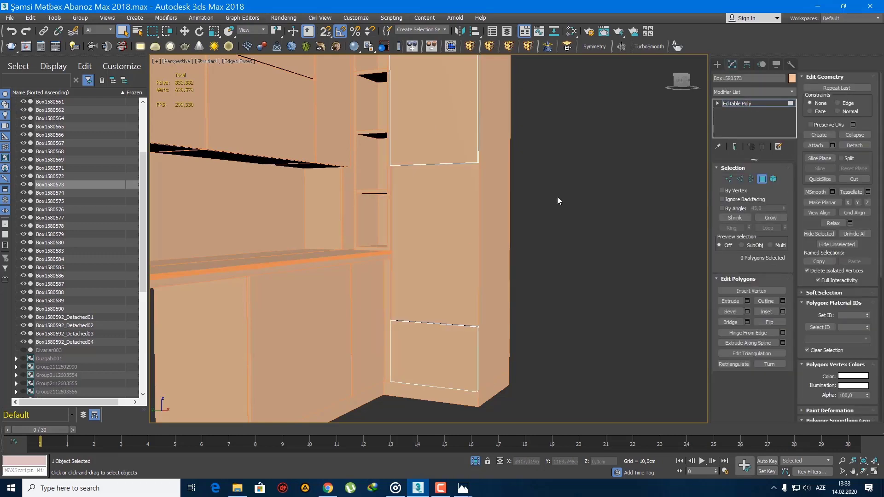
Cap all open borders of the tall panel's remaining sections and deselect the panel
key(3)
key(ctrl+a)
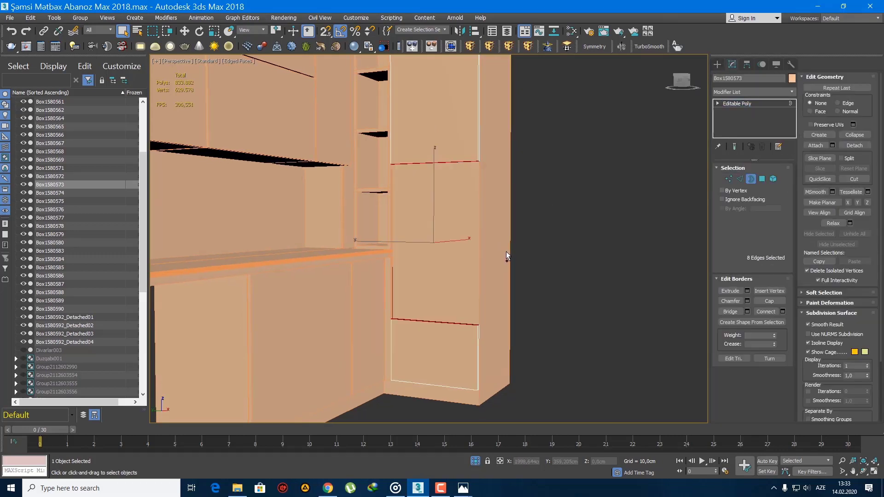
click(769, 301)
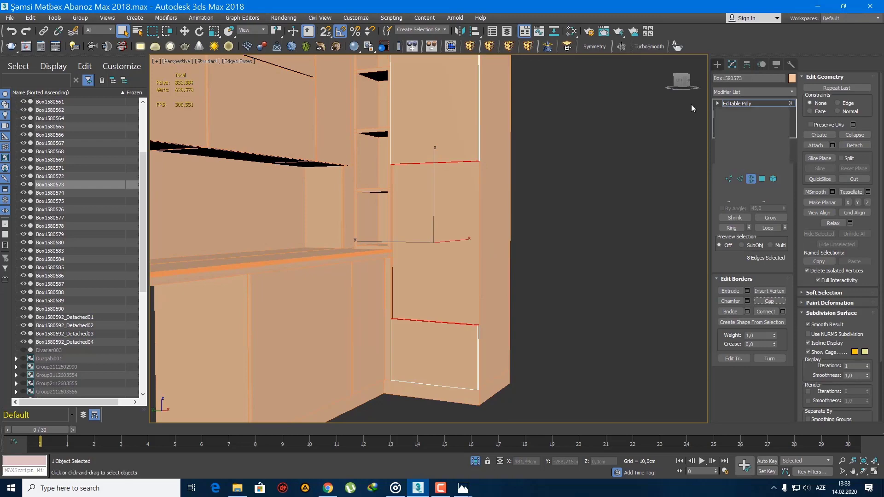
click(718, 65)
scroll(481, 233, down, 10)
click(624, 277)
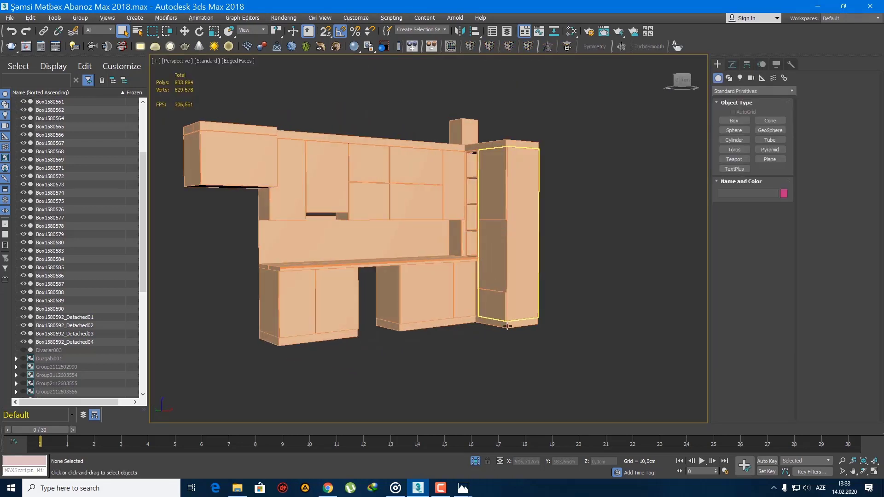
Set the 60 cm wide lower cabinet front to 4 height segments and convert it to an Editable Poly
alt+middle_drag(486, 328, 360, 289)
scroll(361, 292, up, 3)
click(346, 305)
scroll(348, 295, up, 3)
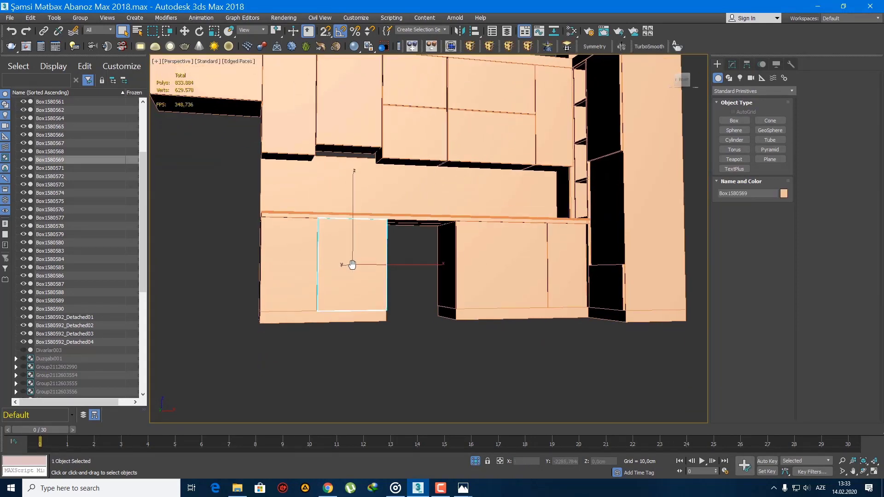
click(731, 66)
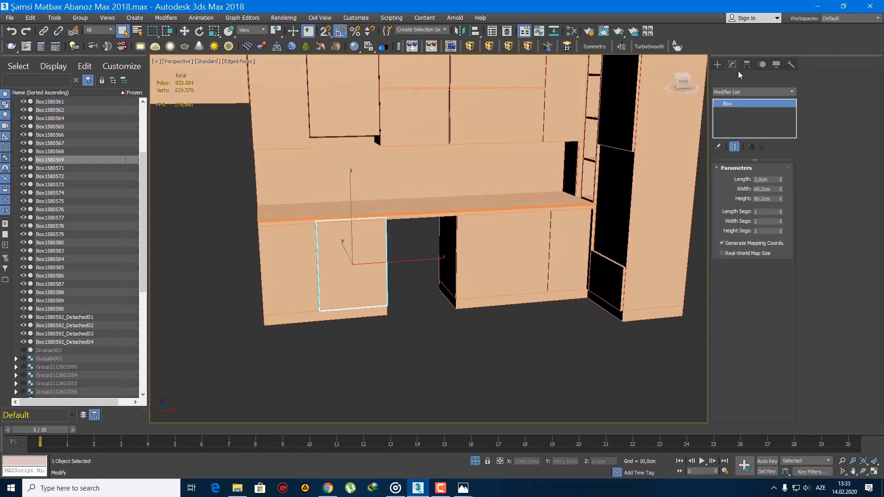
click(781, 229)
click(782, 230)
click(781, 230)
alt+middle_drag(674, 245, 766, 131)
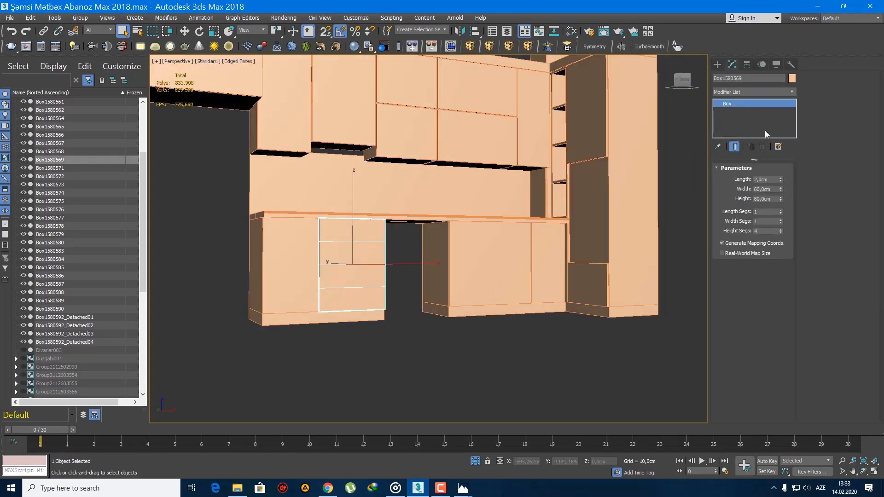
right_click(767, 104)
click(796, 188)
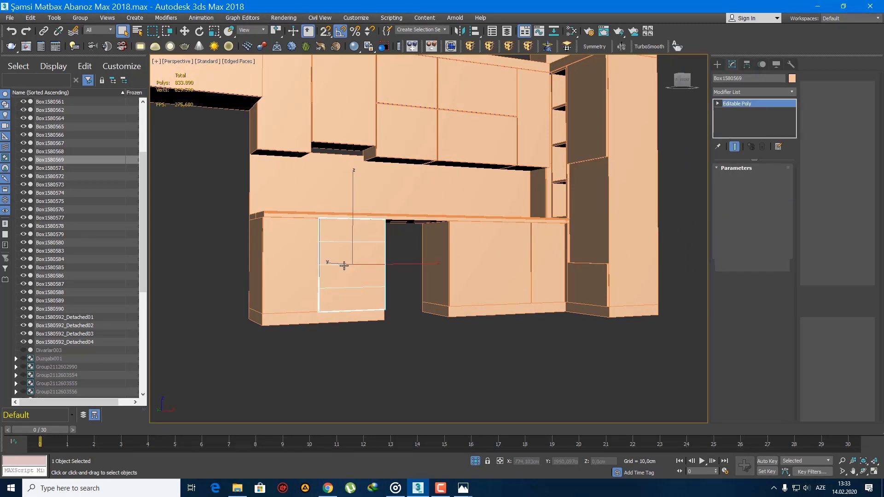
Chamfer the edge loops of the 60 cm front's three horizontal division lines by 0.5 cm
scroll(344, 262, up, 5)
key(2)
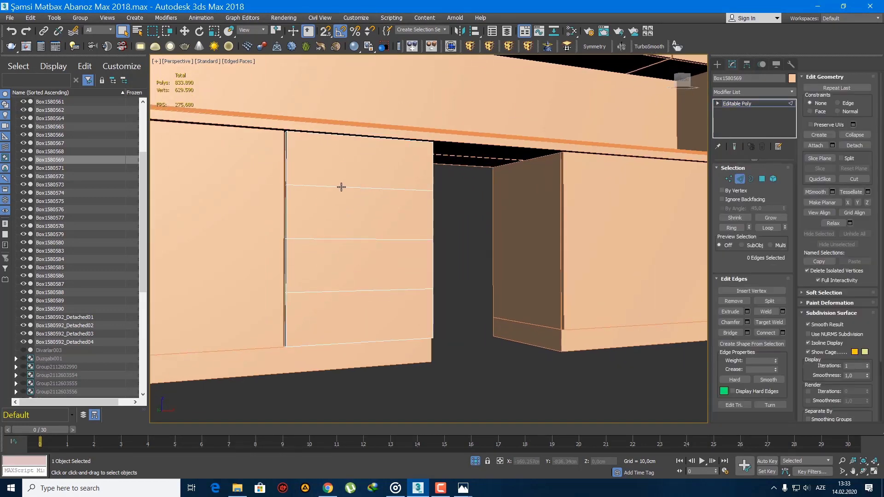
click(341, 187)
ctrl+click(348, 240)
ctrl+click(350, 292)
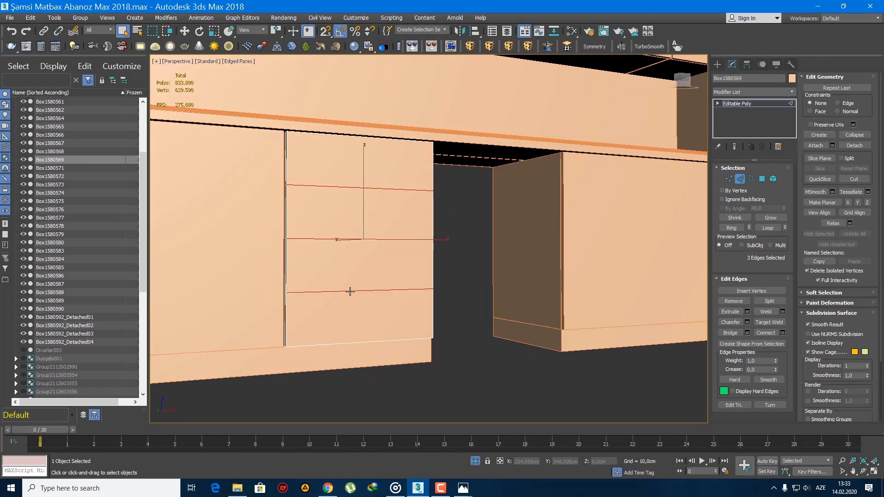
key(alt+l)
click(747, 323)
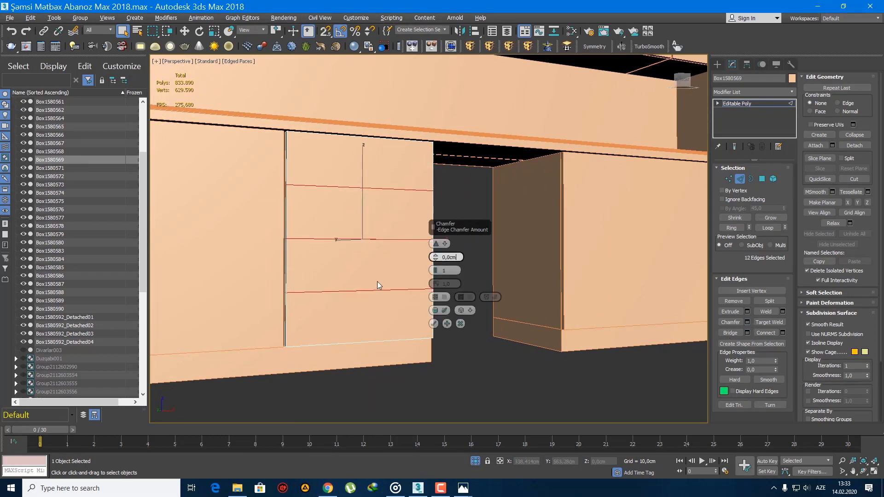
key(BackSpace)
key(BackSpace)
key(BackSpace)
text(5)
key(Return)
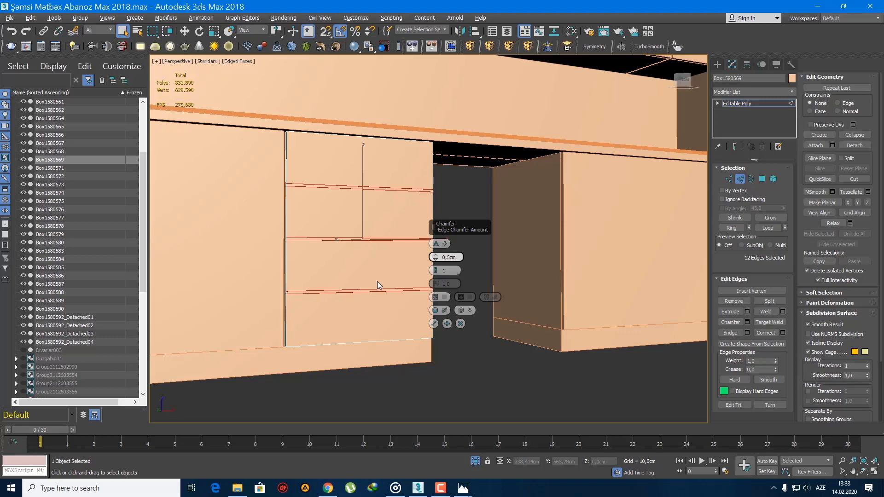
click(434, 323)
Delete the thin chamfer strips between the four drawer fronts, keeping only the drawer polygons
scroll(415, 328, down, 5)
key(4)
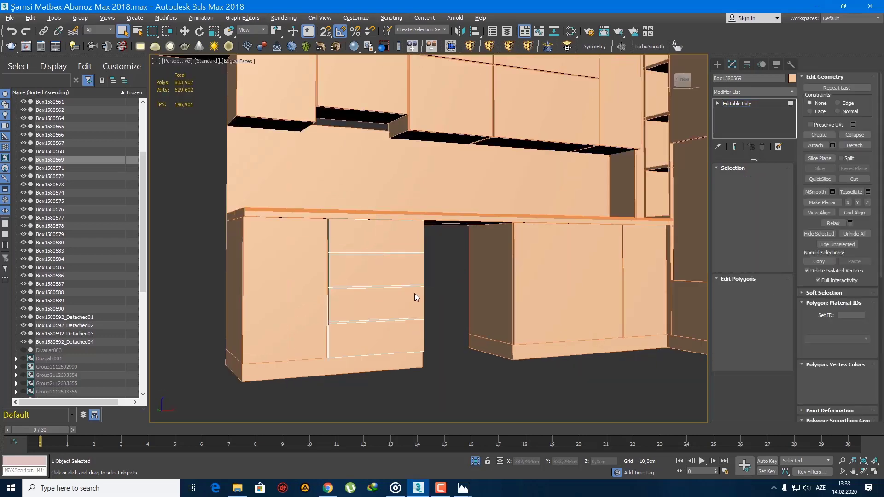
key(f)
scroll(415, 295, down, 4)
drag(317, 164, 428, 188)
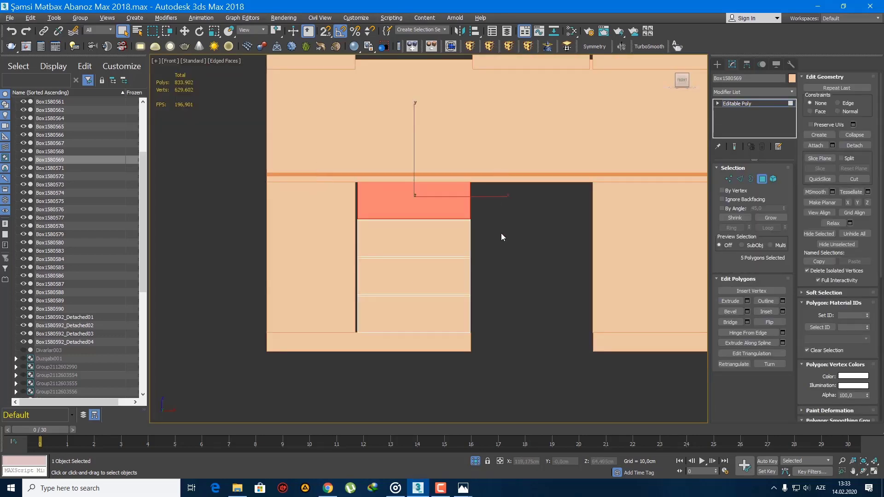
ctrl+drag(335, 257, 533, 311)
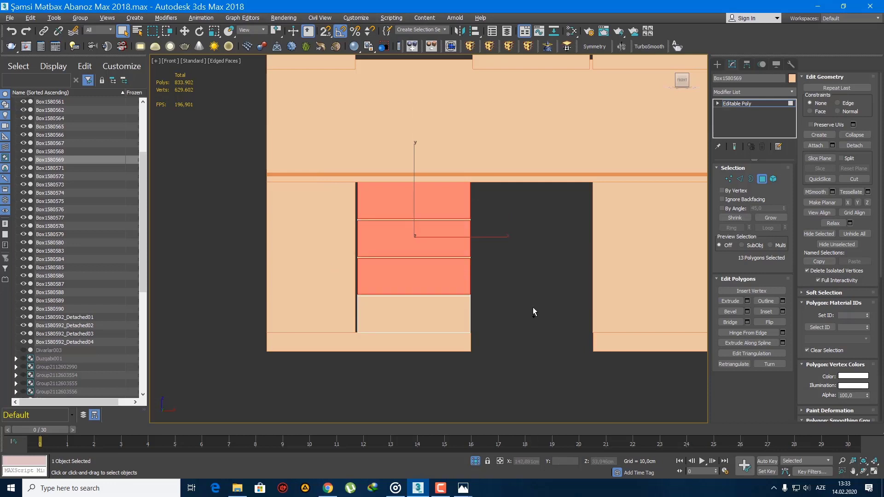
ctrl+drag(339, 313, 343, 316)
click(344, 316)
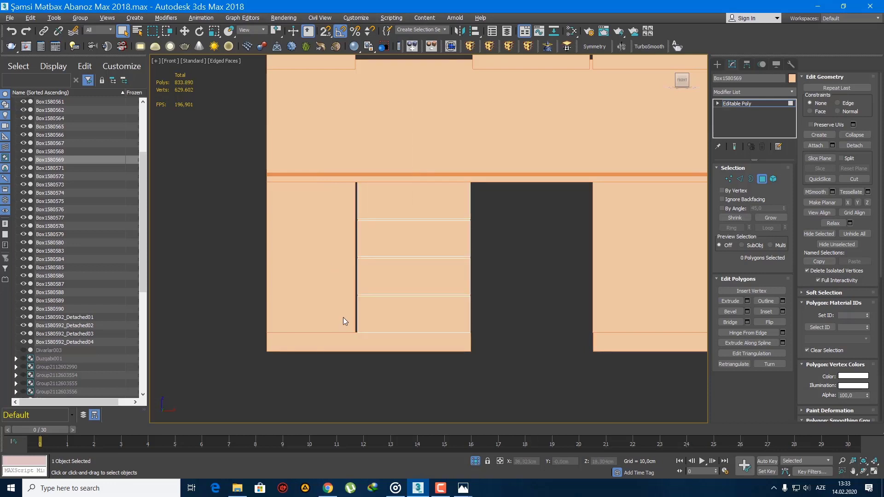
Cap the open borders of the four separated drawer fronts and leave sub-object editing
key(3)
key(p)
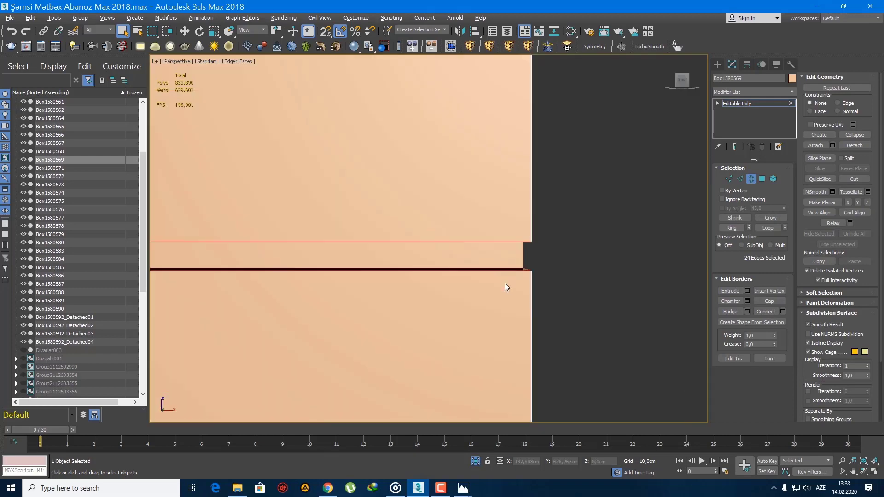
alt+middle_drag(505, 283, 524, 299)
click(768, 301)
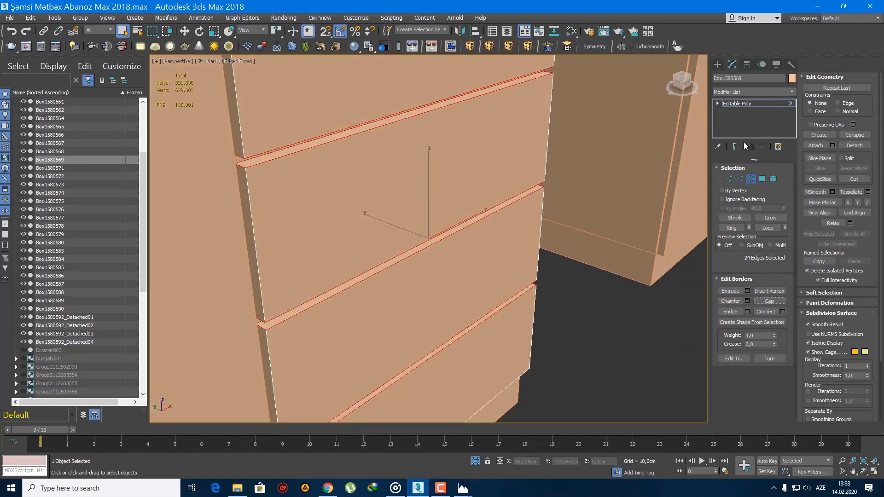
click(718, 66)
Set the 90 cm wide lower cabinet front to 2 width segments and convert it to an Editable Poly
scroll(394, 216, down, 3)
alt+middle_drag(515, 226, 446, 233)
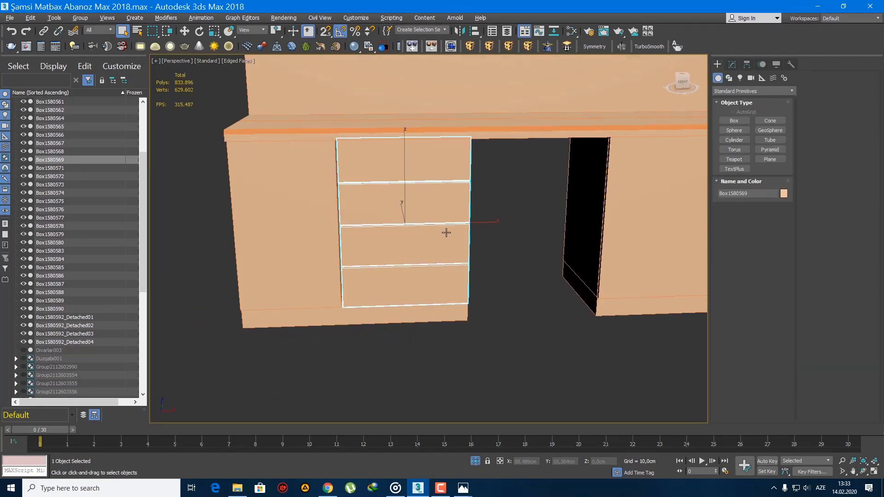
middle_drag(691, 205, 388, 233)
click(571, 203)
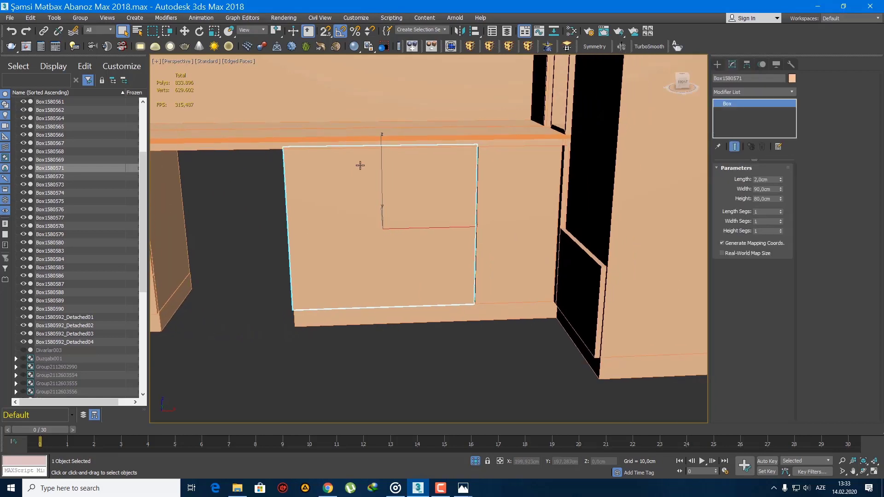
click(781, 219)
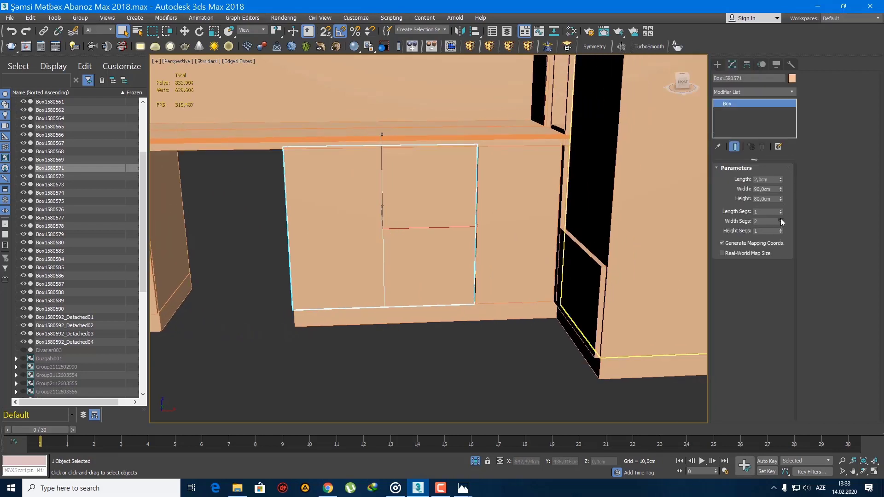
right_click(758, 102)
click(760, 186)
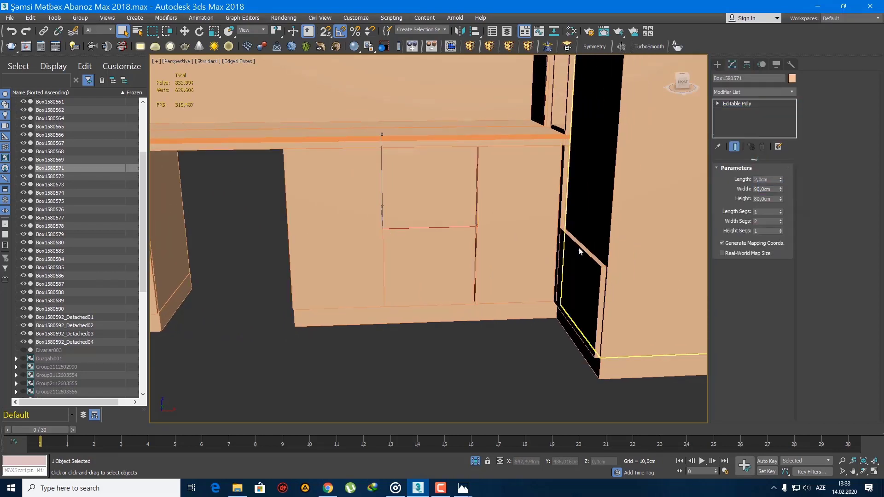
Chamfer the edge loop of the 90 cm front's vertical division line by 0.5 cm
middle_drag(438, 269, 454, 308)
key(2)
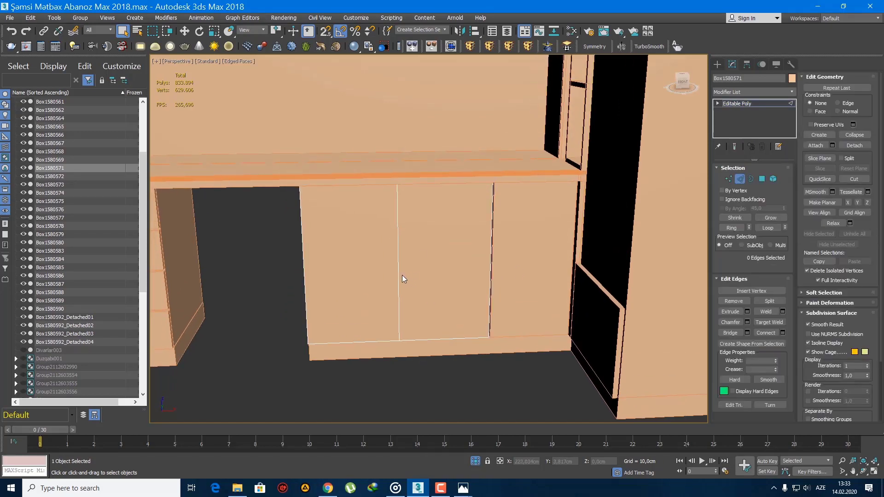
click(403, 275)
key(alt+l)
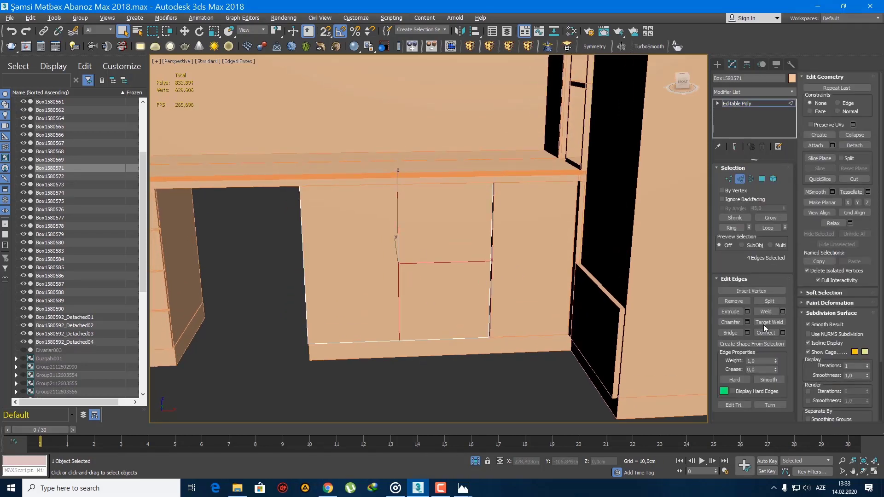
click(747, 322)
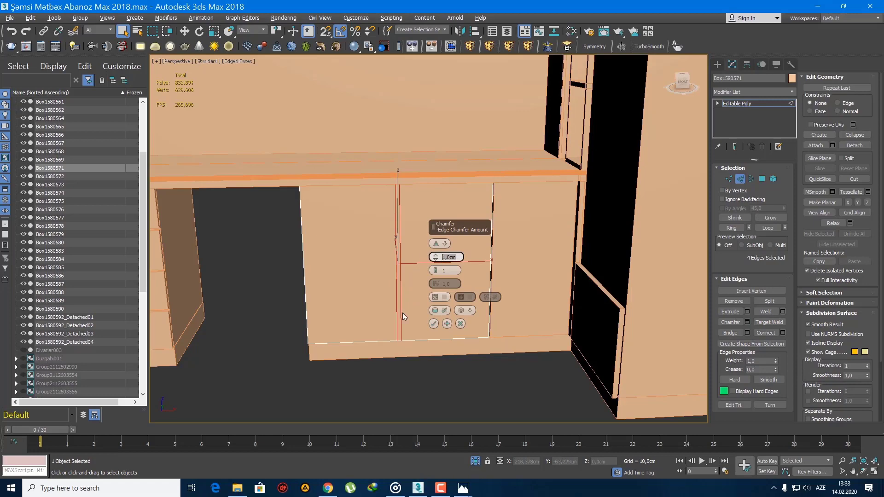
key(BackSpace)
key(BackSpace)
key(BackSpace)
text(5)
key(Return)
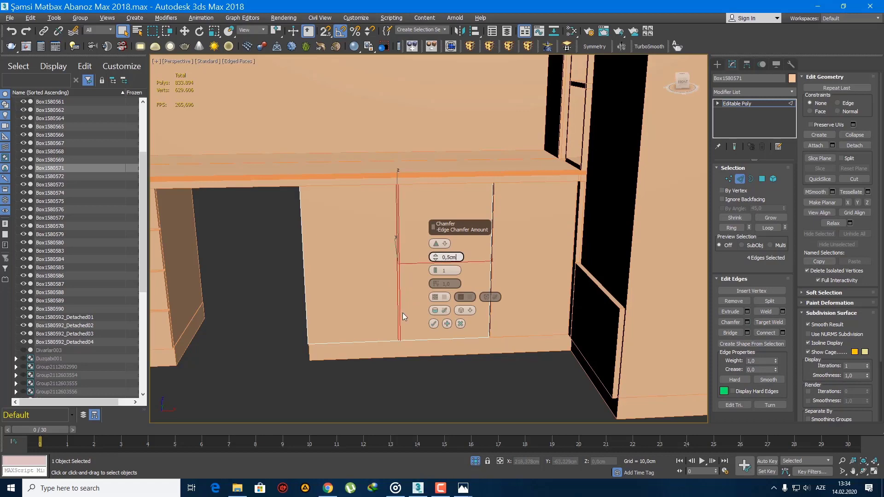
click(433, 324)
Delete the thin chamfer strip between the two door halves of the 90 cm front
scroll(425, 310, down, 3)
key(4)
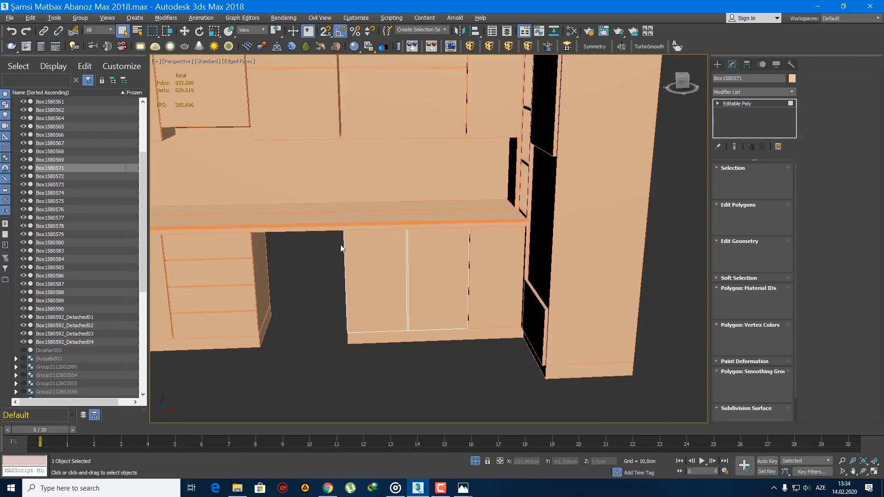
drag(326, 184, 382, 373)
ctrl+drag(519, 340, 441, 192)
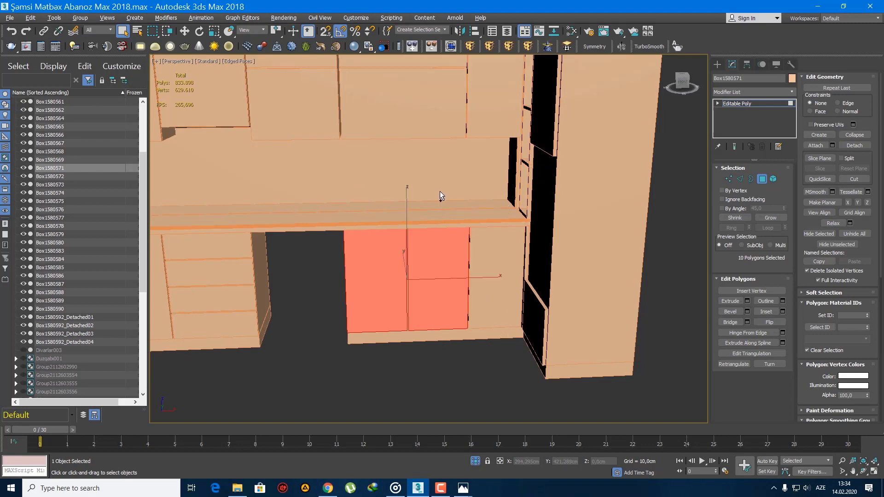
key(ctrl+i)
key(Delete)
Cap the open borders along the gap between the two lower doors and leave sub-object editing
key(3)
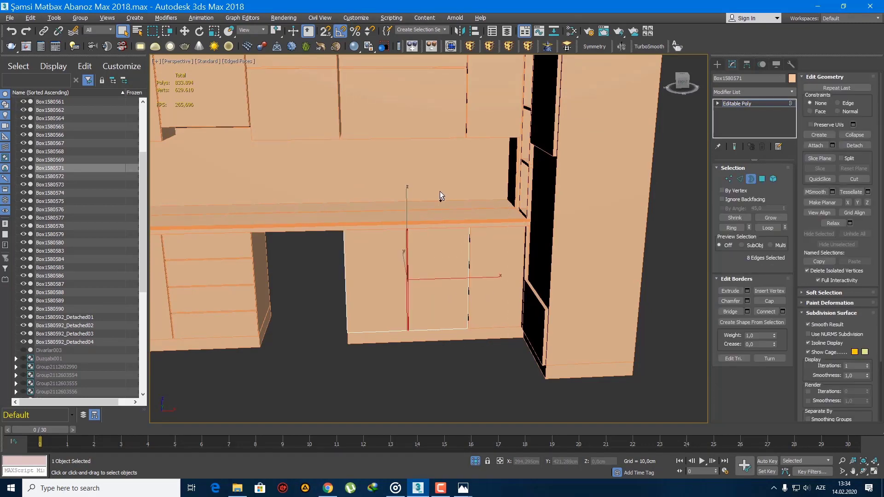
scroll(412, 261, up, 5)
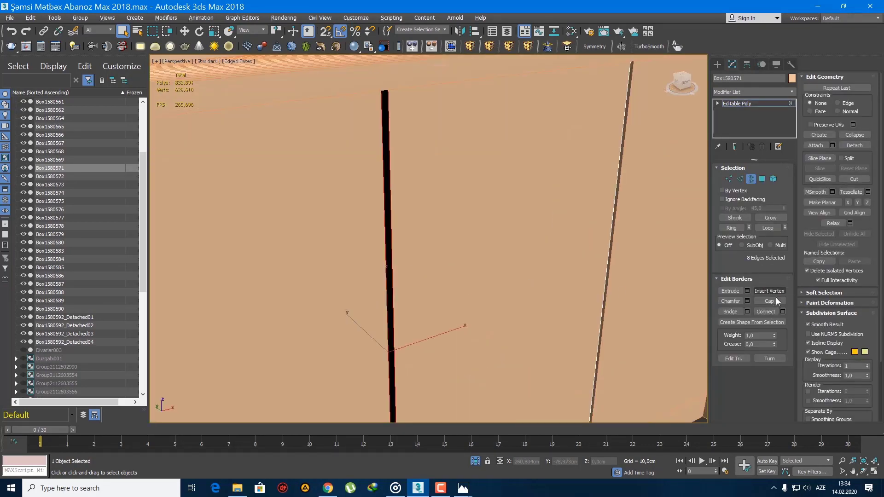
click(771, 301)
click(717, 65)
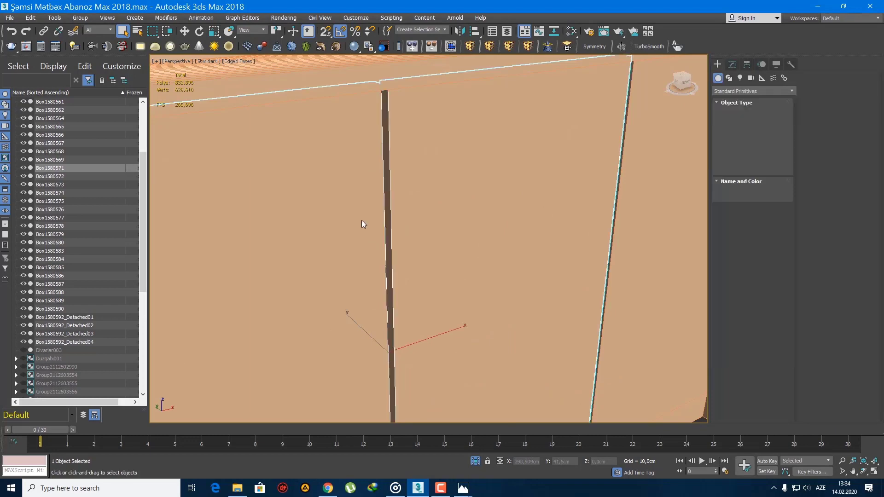
Deselect everything and save the scene with the whole cabinet set in view
scroll(361, 220, down, 10)
scroll(386, 245, up, 5)
alt+middle_drag(385, 246, 419, 281)
scroll(438, 292, down, 4)
click(454, 313)
scroll(455, 274, up, 3)
middle_drag(419, 281, 470, 311)
key(ctrl+s)
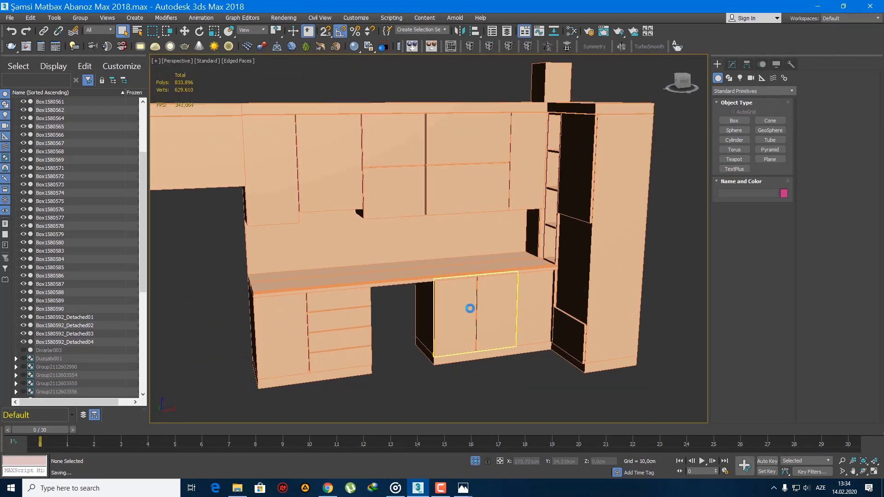
Set the height of the square column rising above the cabinets to 350 cm
scroll(469, 308, down, 8)
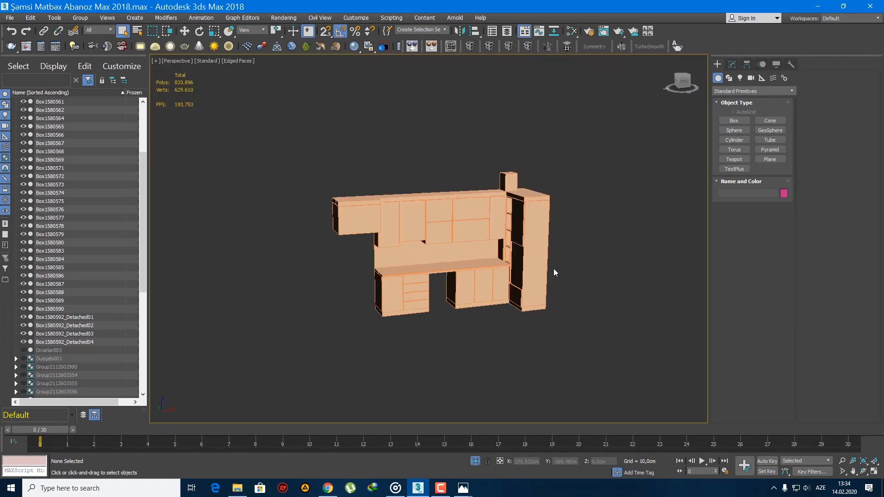
scroll(539, 216, up, 5)
click(488, 160)
scroll(495, 231, down, 4)
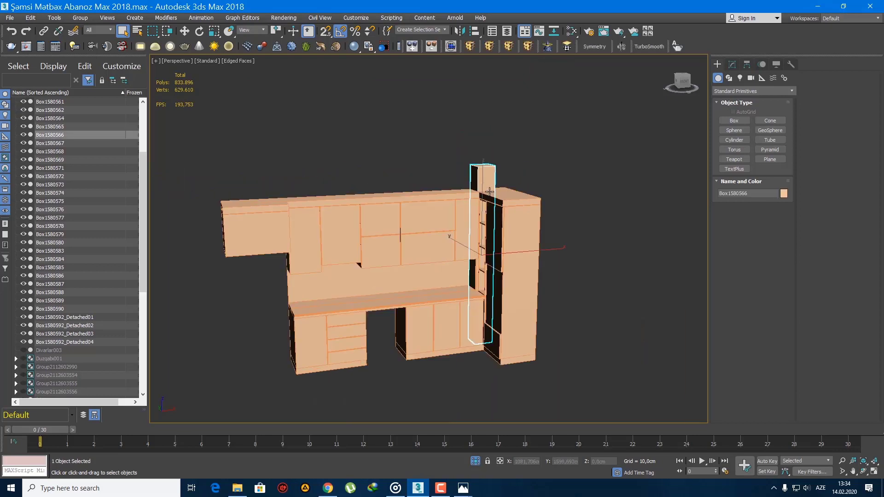
key(f)
key(z)
middle_drag(464, 215, 446, 246)
scroll(447, 246, down, 6)
key(1)
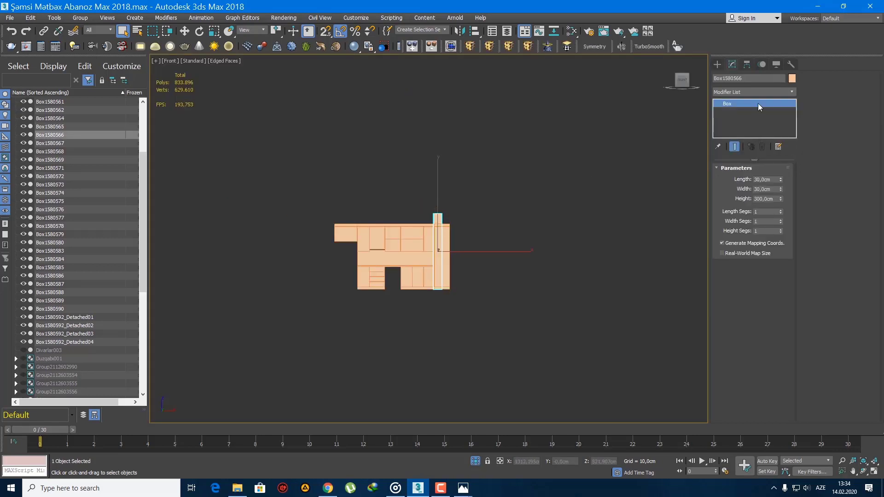
double_click(776, 201)
text(330)
key(Return)
text(35)
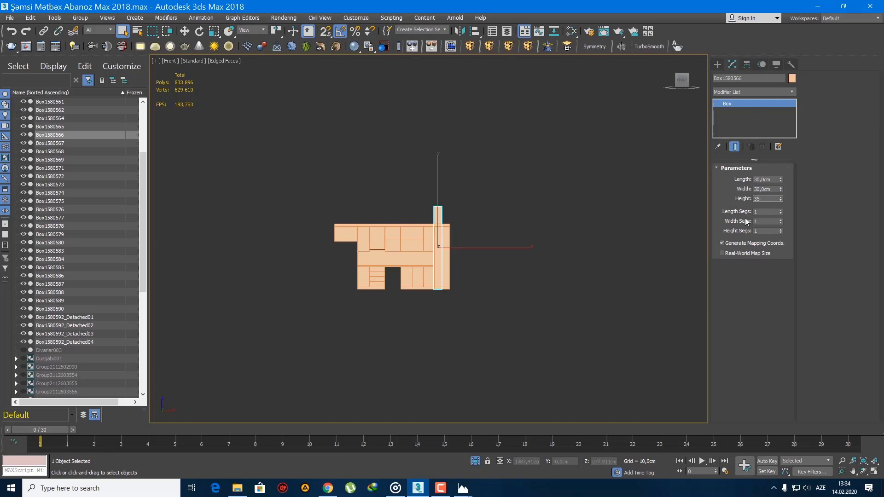
text(0)
key(Return)
click(718, 64)
scroll(514, 232, up, 5)
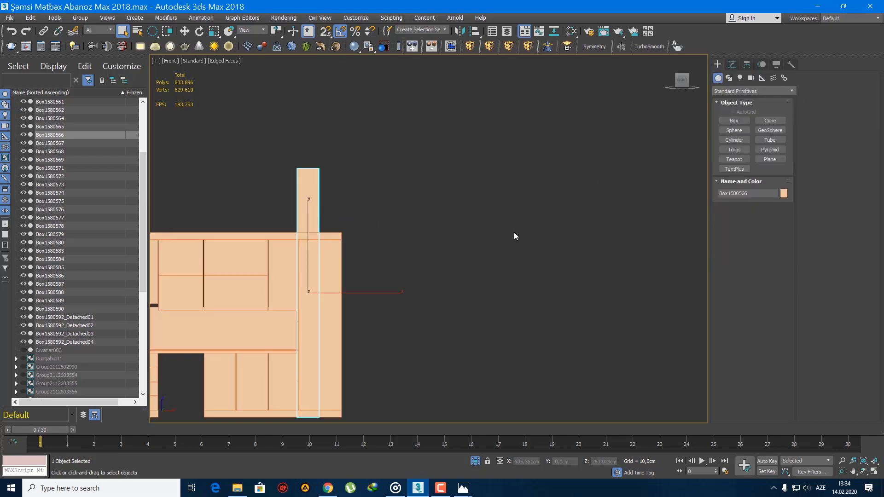
Group all the cabinet objects under the name Mətbəx and clear the selection
key(p)
key(z)
alt+middle_drag(514, 233, 458, 301)
middle_drag(561, 345, 511, 252)
click(554, 272)
scroll(450, 245, down, 3)
drag(637, 353, 311, 96)
alt+middle_drag(393, 182, 250, 154)
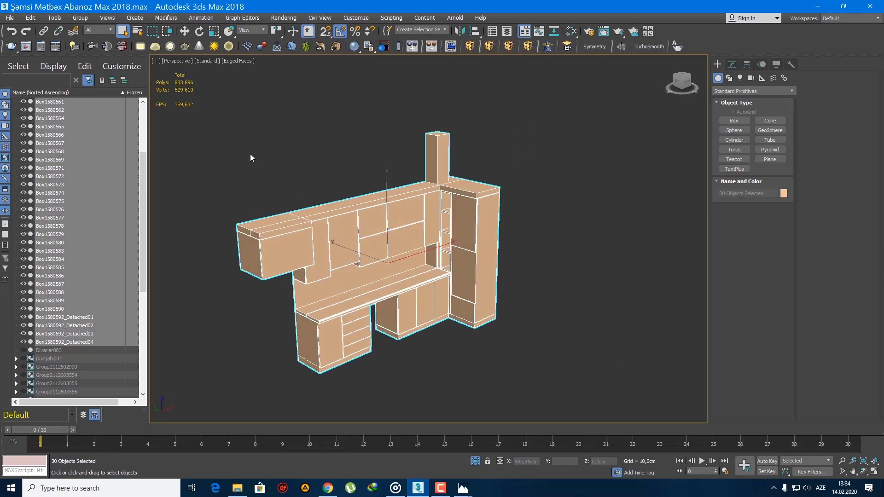
click(79, 18)
click(91, 28)
text(Matb)
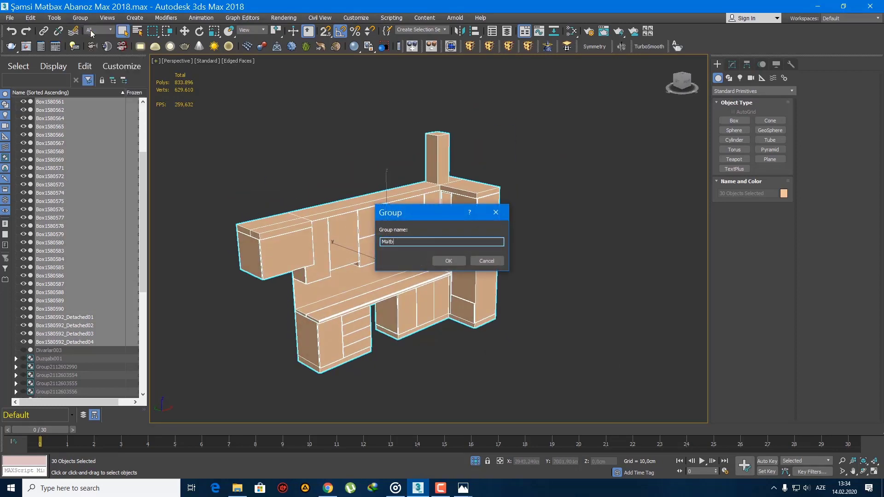
text(ax)
key(Return)
alt+middle_drag(349, 184, 418, 241)
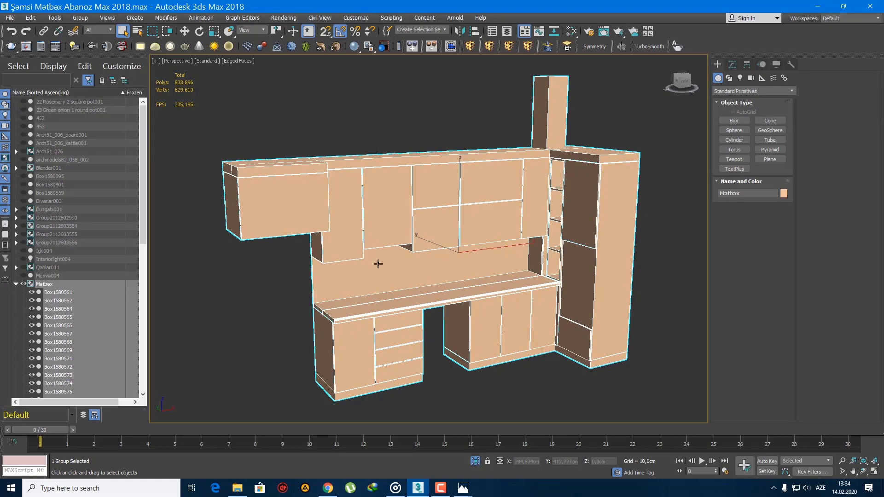
click(666, 268)
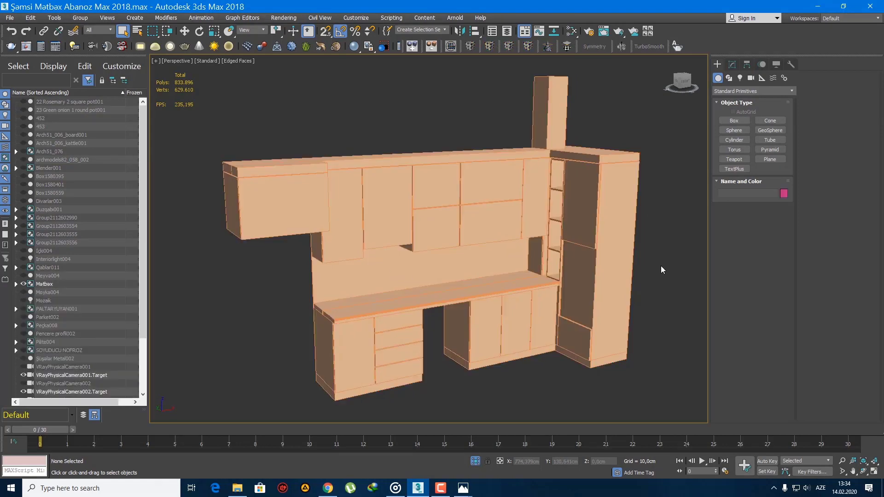
In the Slate Material Editor, set the Ağ Laminat material's diffuse colour to pure white
key(m)
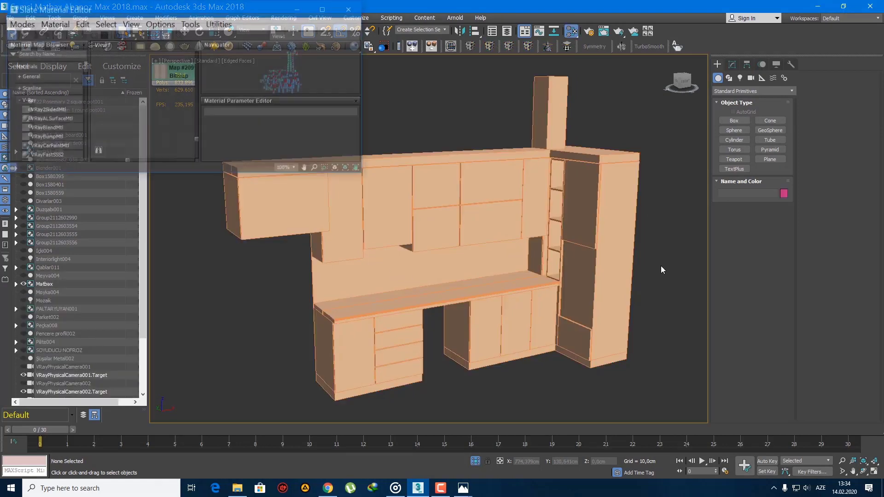
double_click(326, 7)
scroll(372, 222, down, 10)
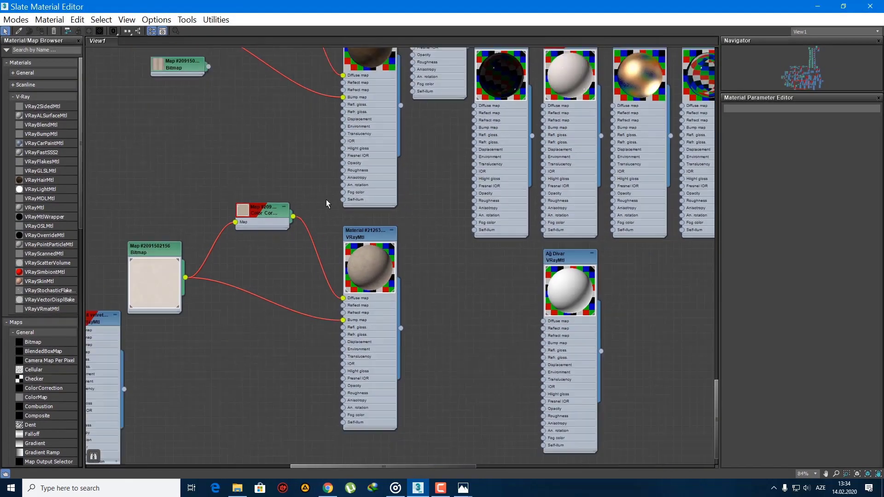
scroll(644, 355, up, 10)
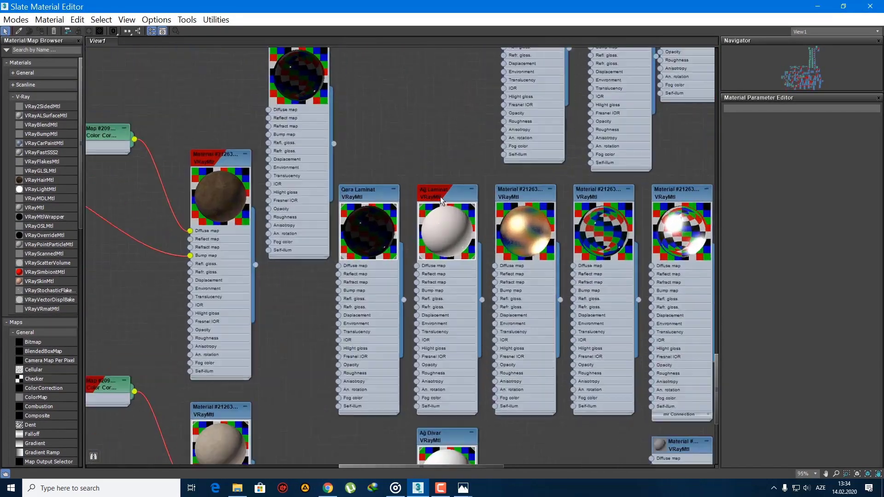
click(441, 196)
double_click(441, 197)
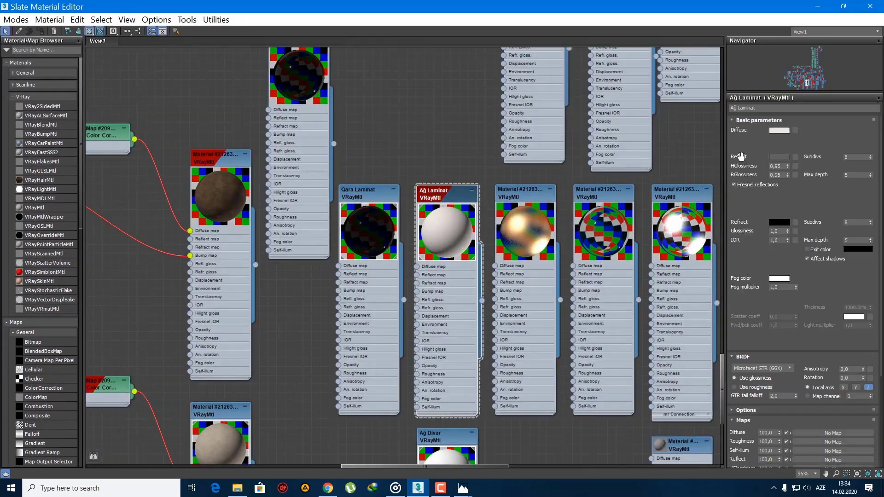
click(779, 130)
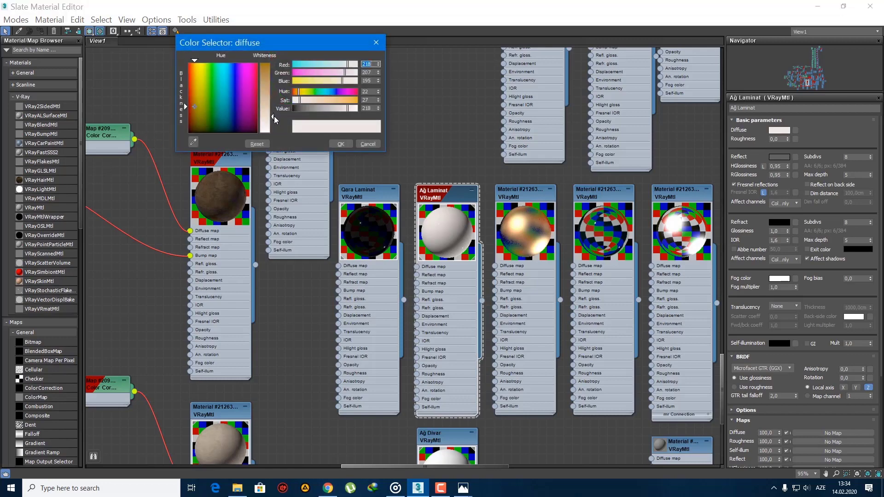
drag(274, 116, 273, 134)
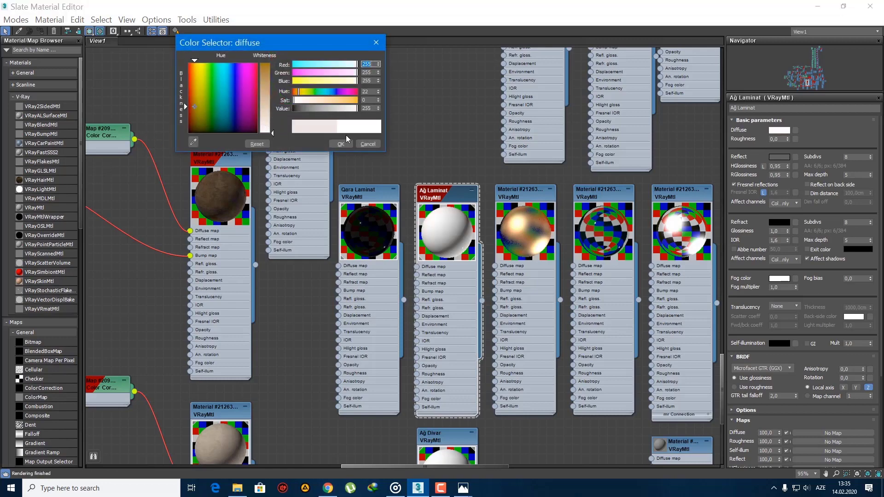
click(343, 144)
Set the Ağ Laminat reflection colour to a value of 100 and minimize the material editor
click(786, 159)
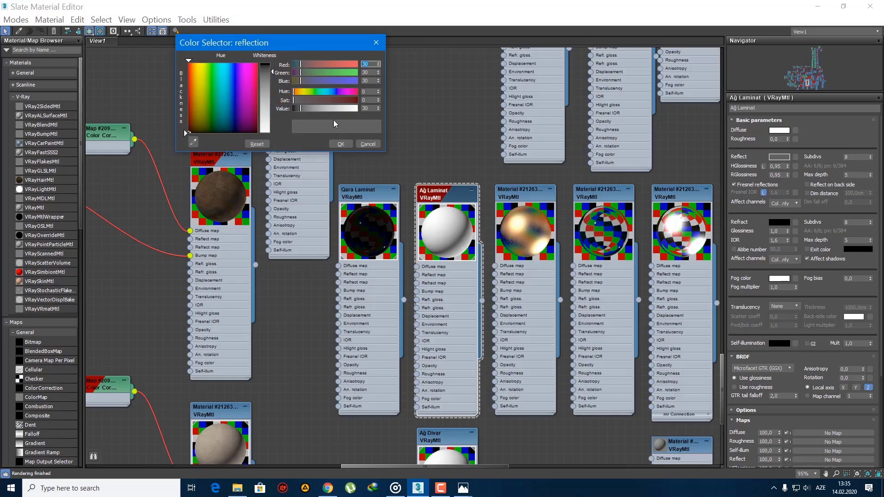
double_click(368, 109)
text(100)
key(Return)
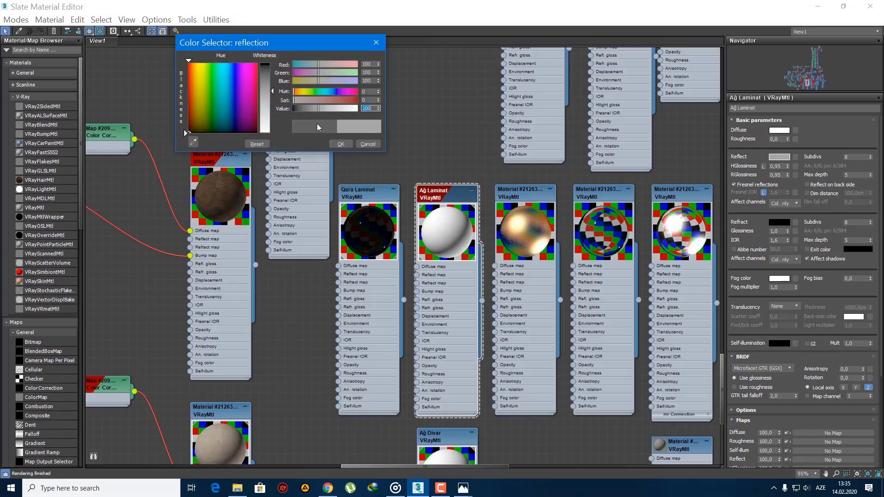
click(347, 144)
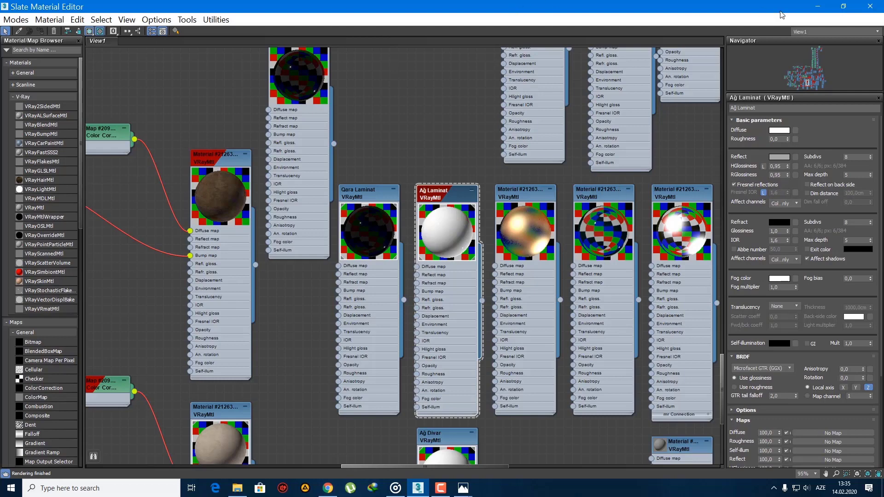
click(817, 6)
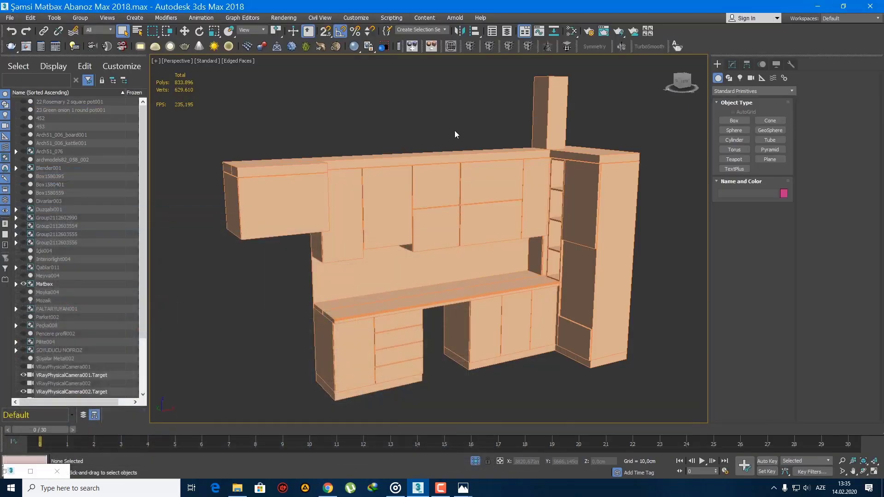
Open the cabinet group and assign Ağ Laminat to the upper cabinets, the open shelf unit and the tall column
click(80, 18)
click(101, 63)
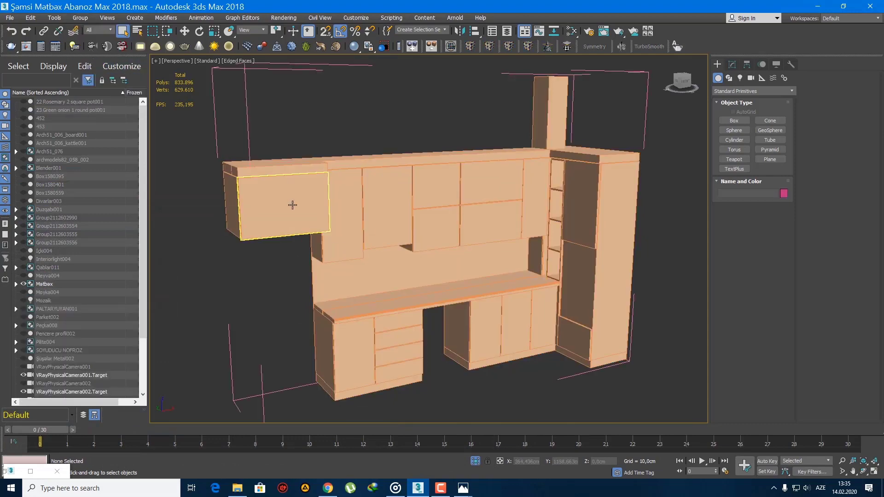
alt+middle_drag(311, 205, 293, 194)
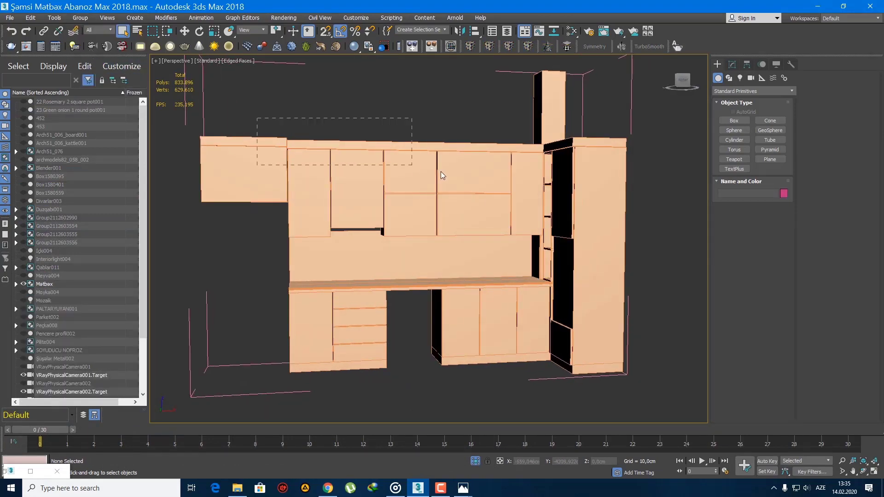
drag(524, 208, 523, 208)
alt+middle_drag(509, 205, 529, 210)
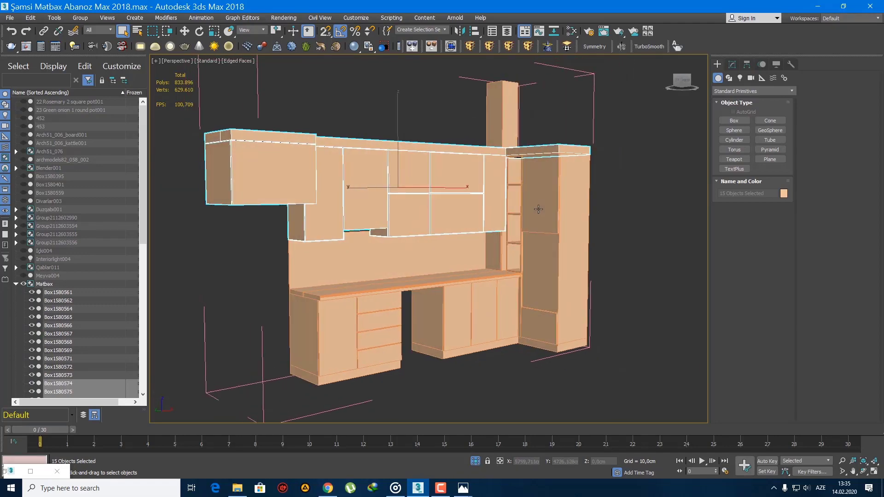
ctrl+click(516, 193)
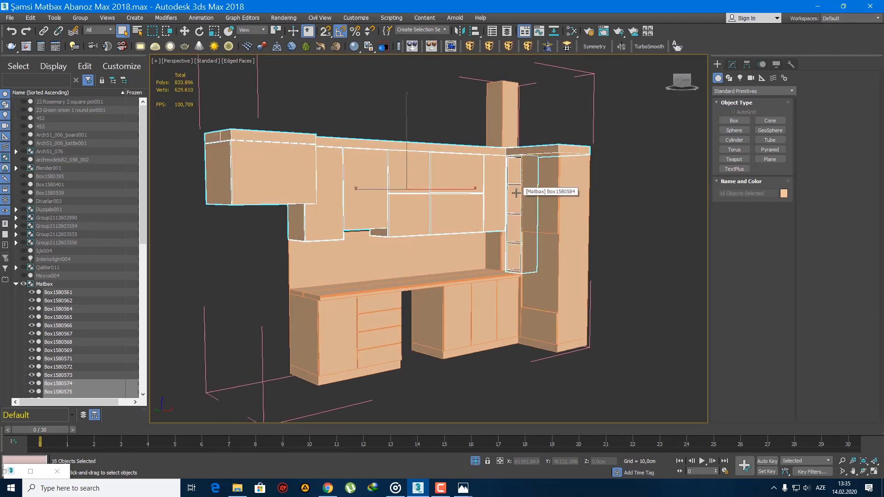
alt+middle_drag(516, 193, 521, 189)
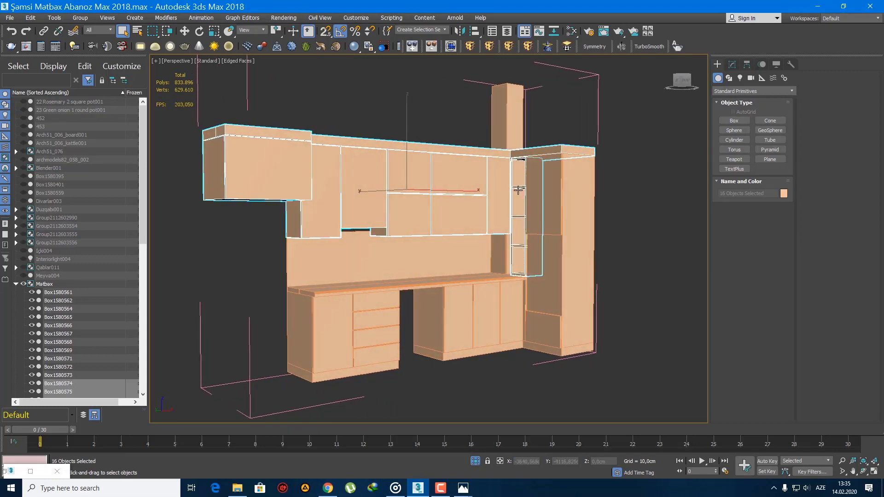
ctrl+click(506, 148)
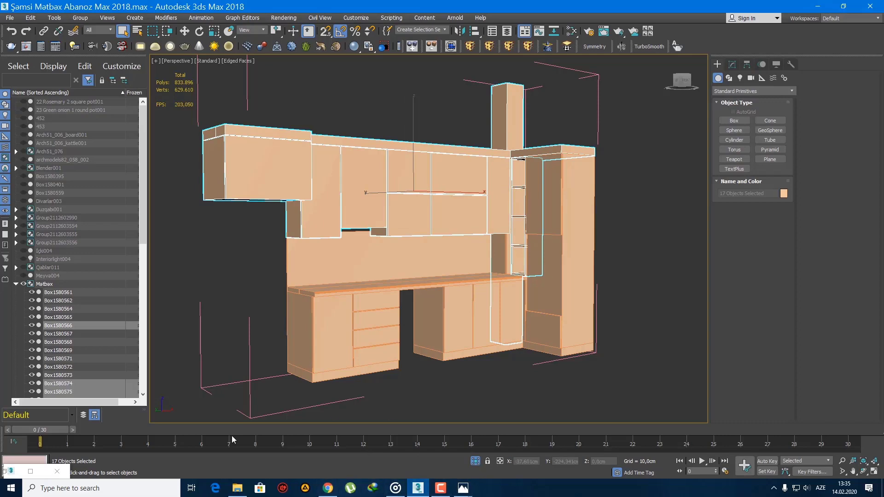
click(39, 471)
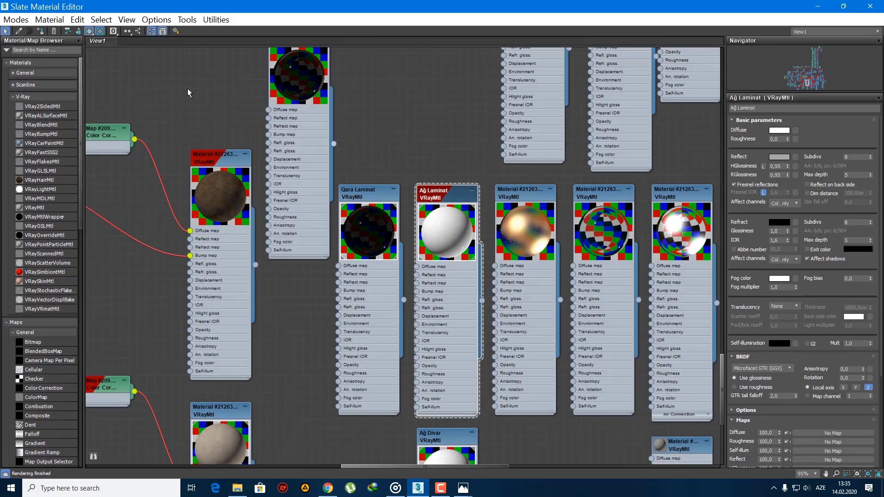
click(817, 6)
Select the backsplash polygons of the worktop object, invert the polygon selection and leave sub-object editing
click(486, 251)
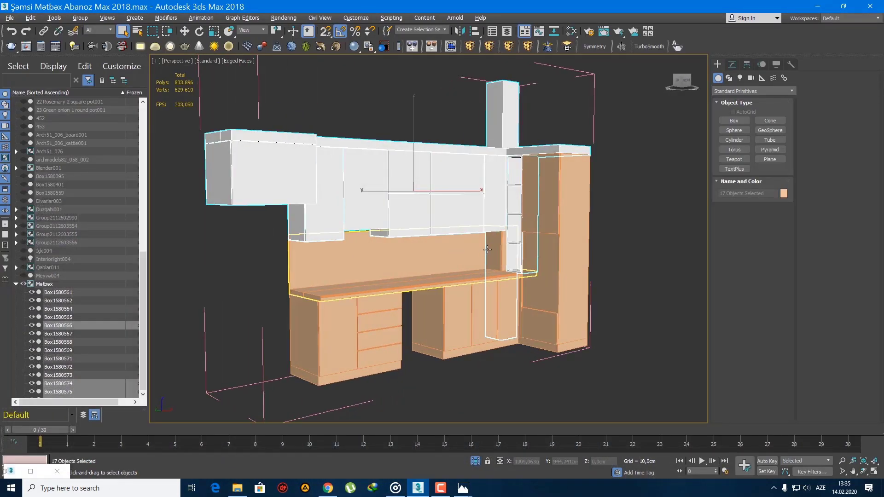
alt+middle_drag(477, 258, 421, 247)
key(4)
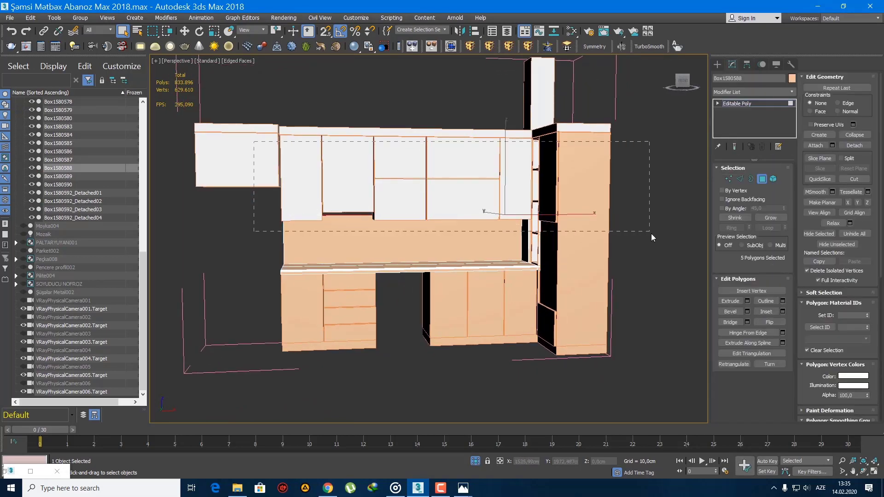
drag(651, 234, 651, 234)
scroll(460, 265, up, 5)
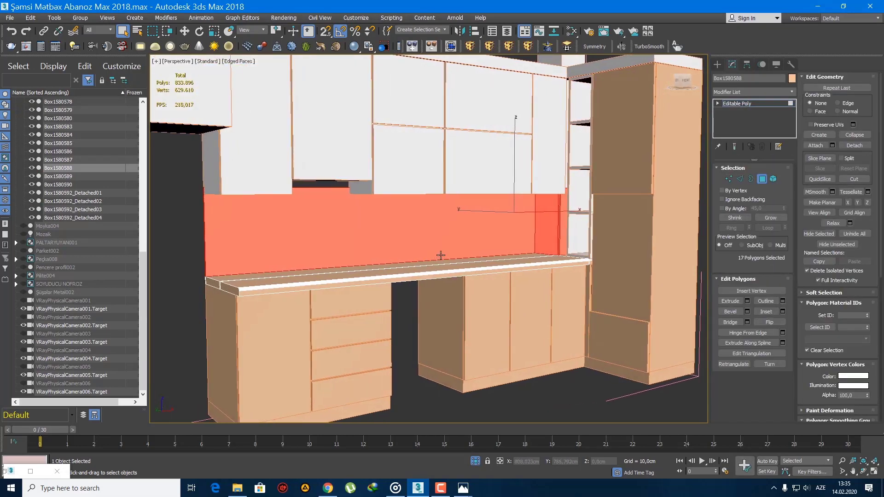
click(333, 474)
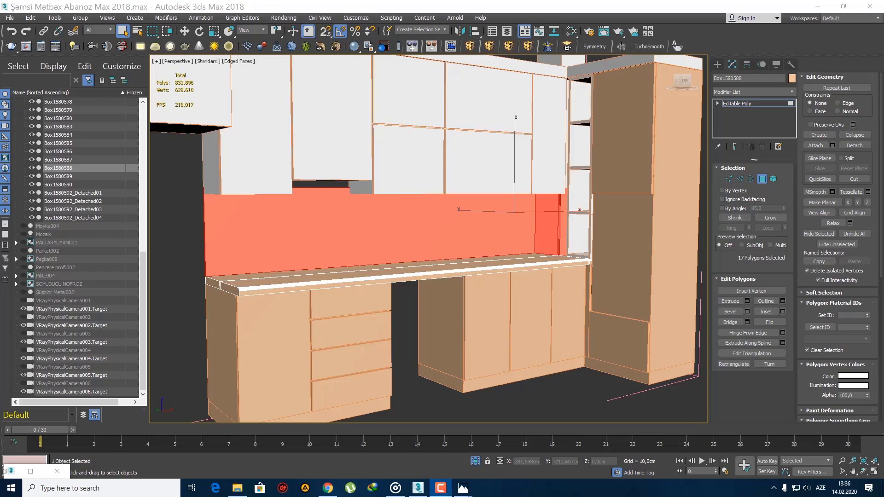
mouse_move(478, 295)
middle_down()
mouse_move(460, 270)
mouse_move(446, 273)
mouse_move(473, 287)
mouse_move(471, 301)
middle_up()
key(ctrl+i)
scroll(534, 259, up, 3)
mouse_move(533, 261)
alt+middle_down()
mouse_move(523, 282)
mouse_move(532, 264)
mouse_move(513, 240)
mouse_move(543, 233)
mouse_move(533, 223)
mouse_move(524, 249)
alt+middle_up()
scroll(533, 264, down, 2)
click(717, 65)
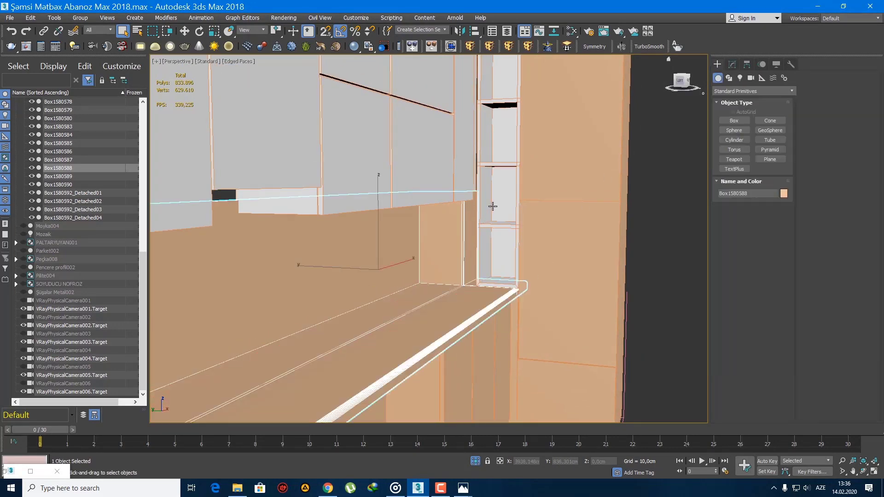
Move the open shelf unit's vertices on the side facing the upper cabinets about 8 cm along Y to close the gap
click(493, 206)
alt+middle_drag(492, 206, 491, 228)
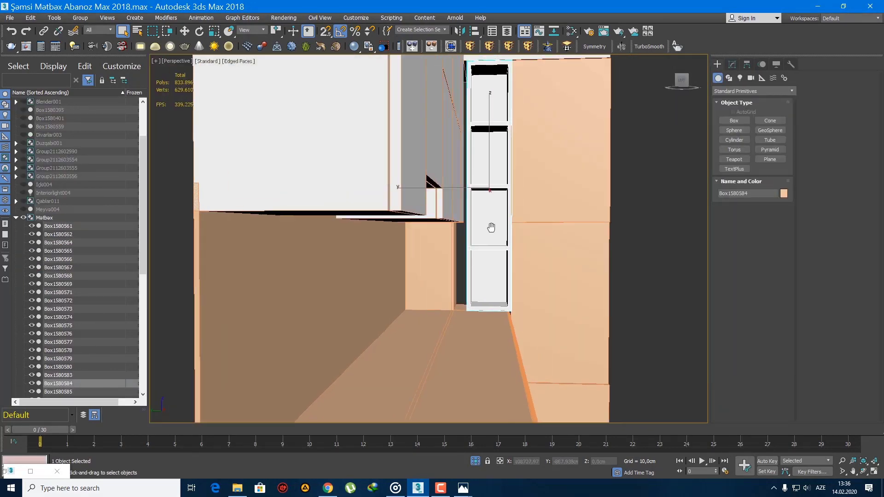
scroll(489, 227, down, 3)
key(1)
drag(487, 288, 483, 188)
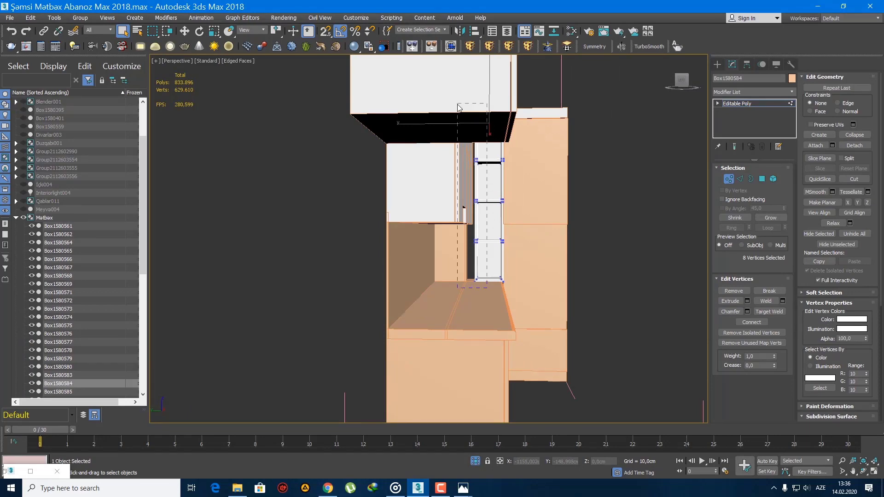
drag(446, 77, 447, 77)
scroll(470, 199, up, 3)
key(w)
alt+middle_drag(488, 233, 462, 246)
scroll(466, 275, down, 2)
scroll(466, 274, up, 5)
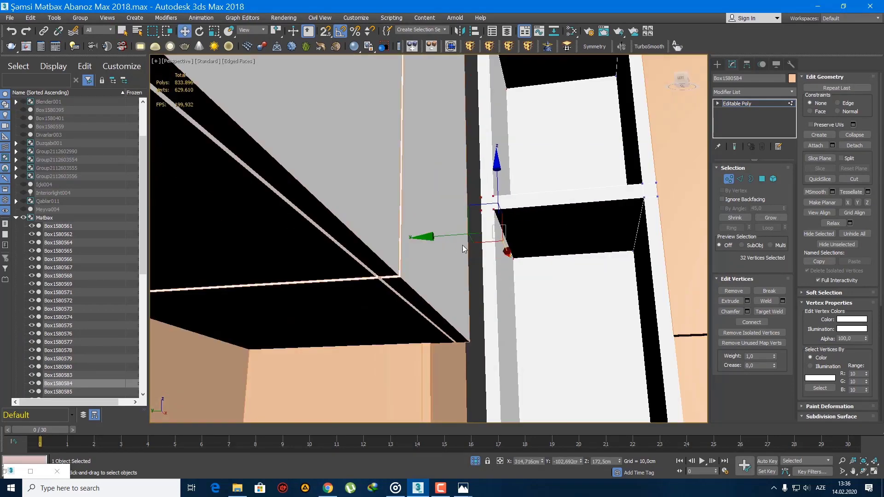
drag(457, 237, 413, 249)
scroll(432, 264, down, 4)
alt+middle_drag(433, 264, 532, 249)
scroll(533, 248, down, 3)
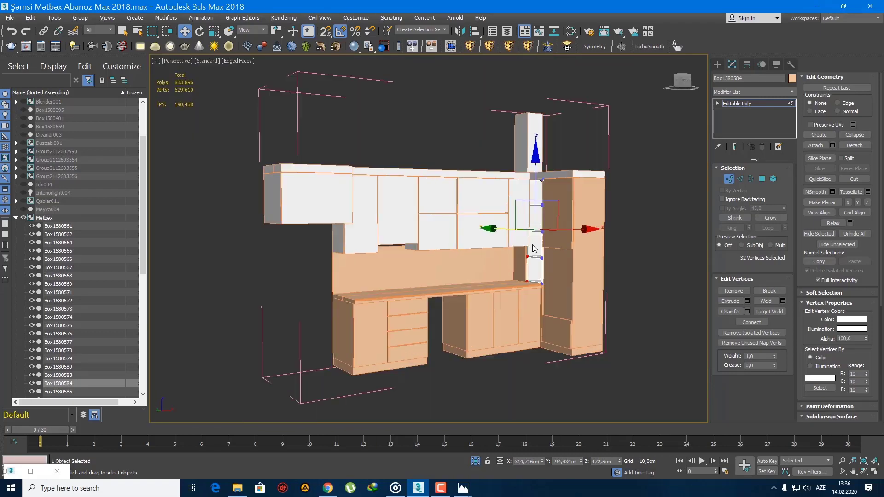
Leave vertex editing on the open shelf unit and assign Qara Laminat to the worktop polygons of the worktop and backsplash object
key(q)
click(716, 65)
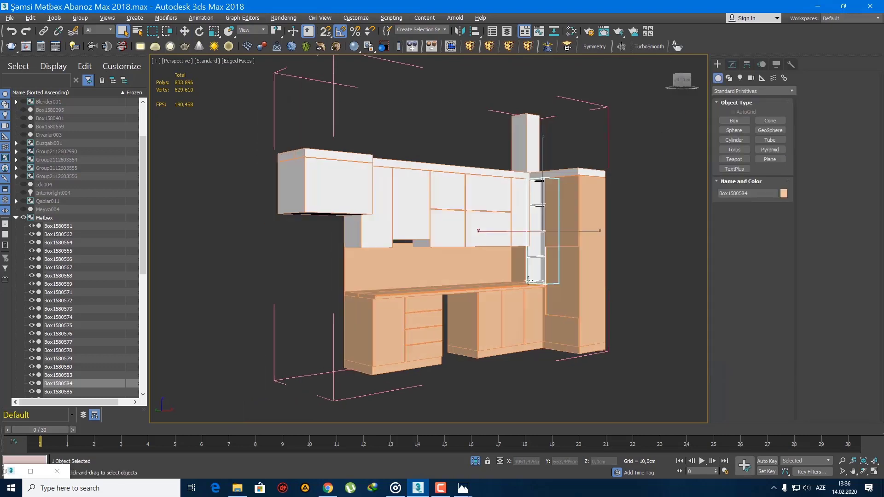
mouse_move(488, 276)
alt+middle_down()
mouse_move(465, 277)
mouse_move(493, 278)
alt+middle_up()
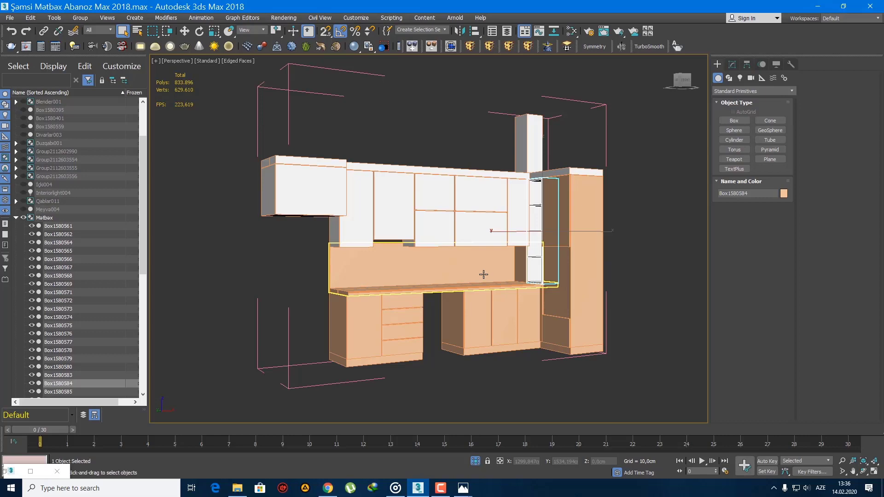
click(470, 278)
scroll(469, 272, up, 8)
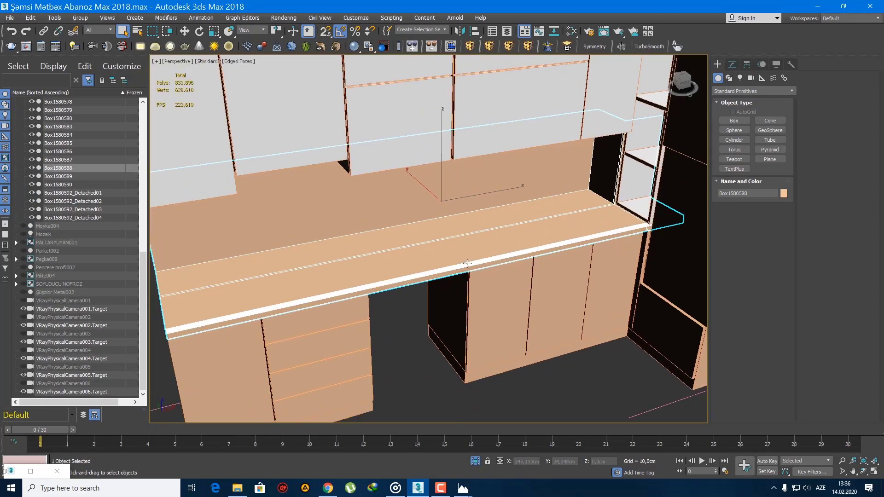
key(4)
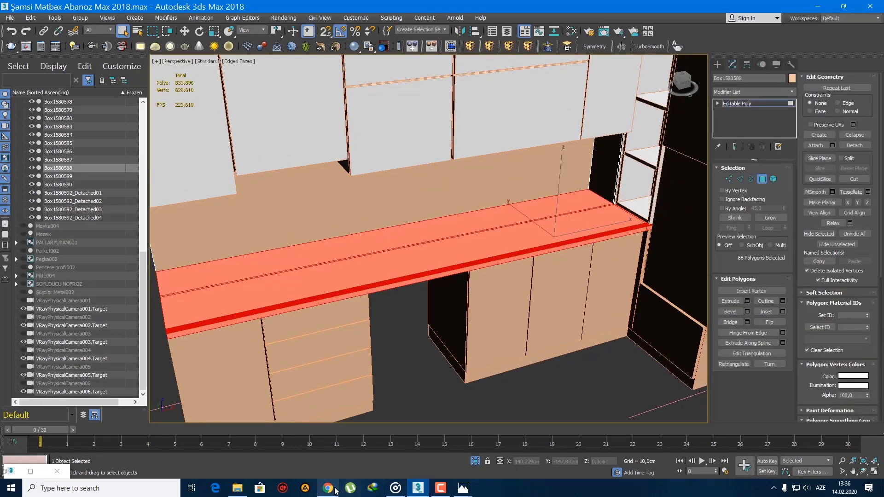
key(m)
scroll(449, 240, up, 3)
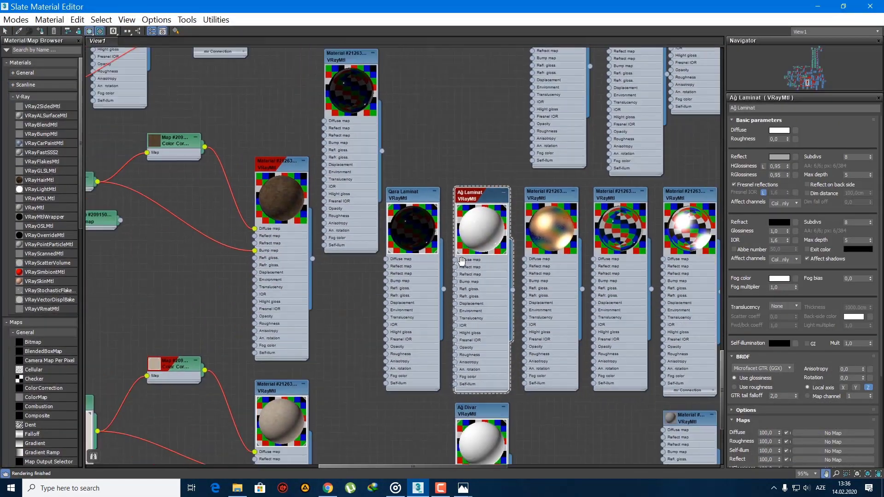
scroll(449, 240, up, 4)
double_click(423, 203)
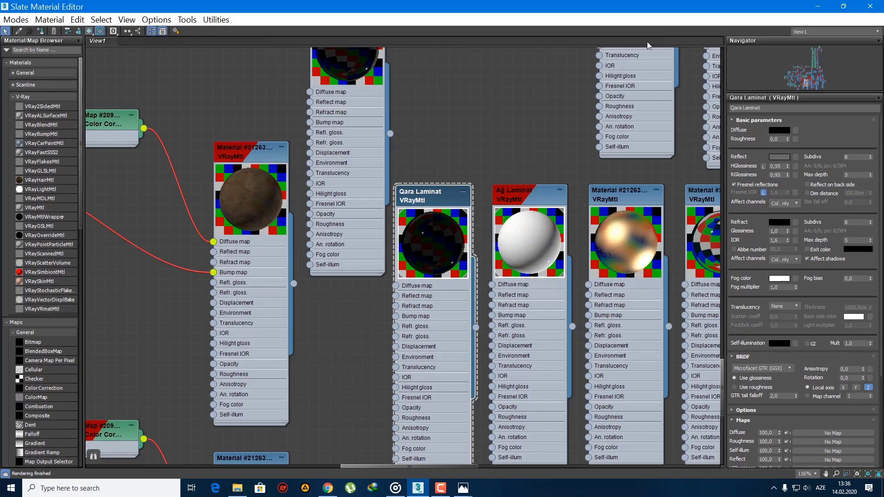
click(818, 6)
Invert the polygon selection to the backsplash and turn off the edged faces display in the viewport
alt+middle_drag(420, 287, 480, 255)
key(ctrl+i)
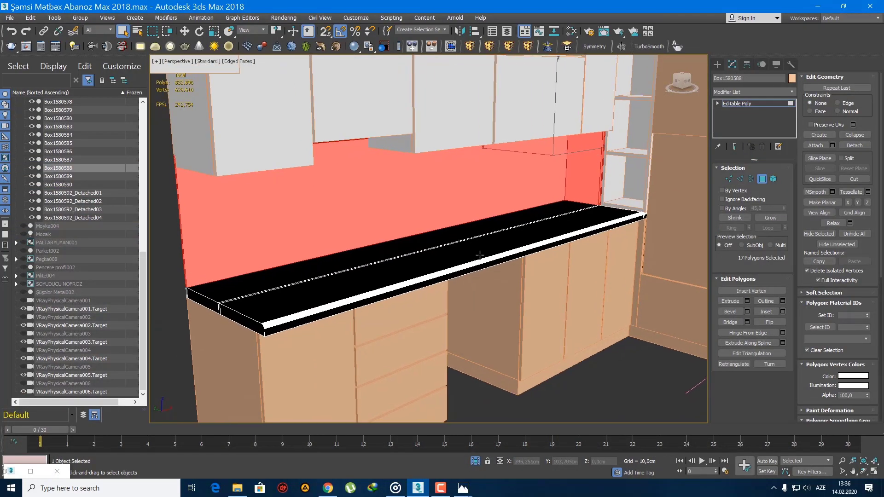
key(F4)
mouse_move(538, 308)
middle_down()
mouse_move(525, 281)
mouse_move(501, 289)
mouse_move(485, 338)
middle_up()
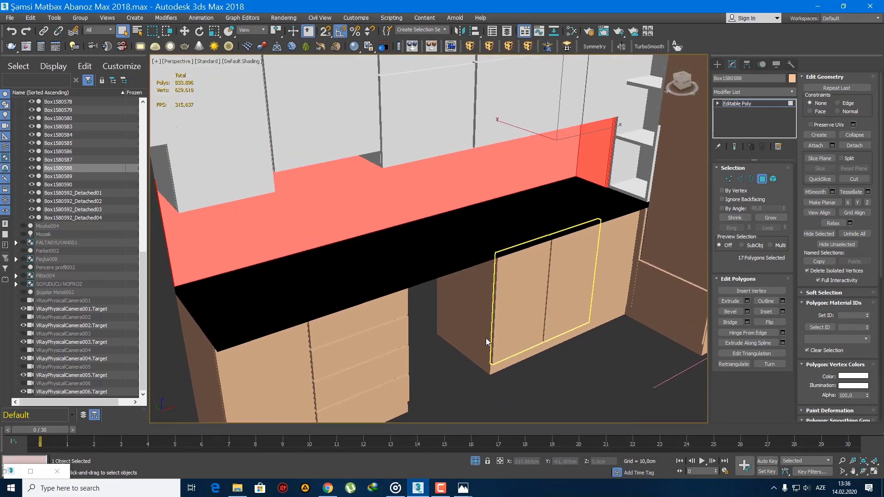
click(329, 489)
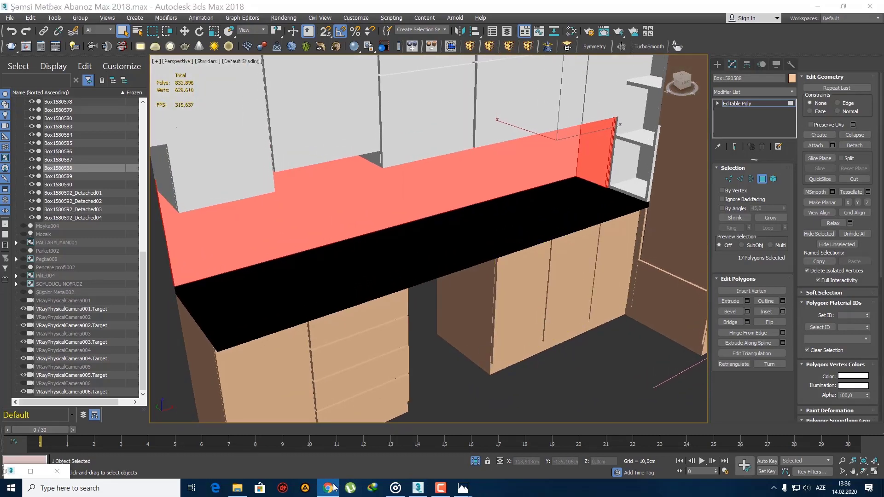
alt+middle_drag(399, 320, 429, 358)
scroll(408, 299, down, 4)
scroll(426, 269, up, 2)
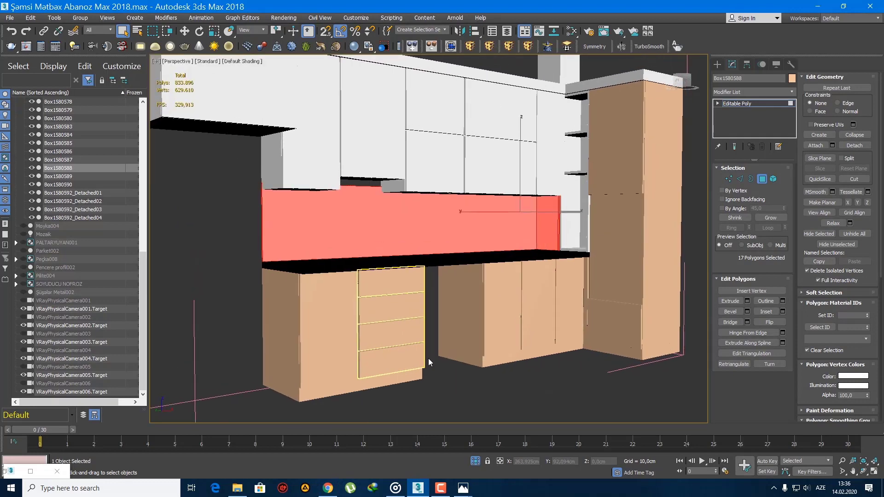
click(463, 490)
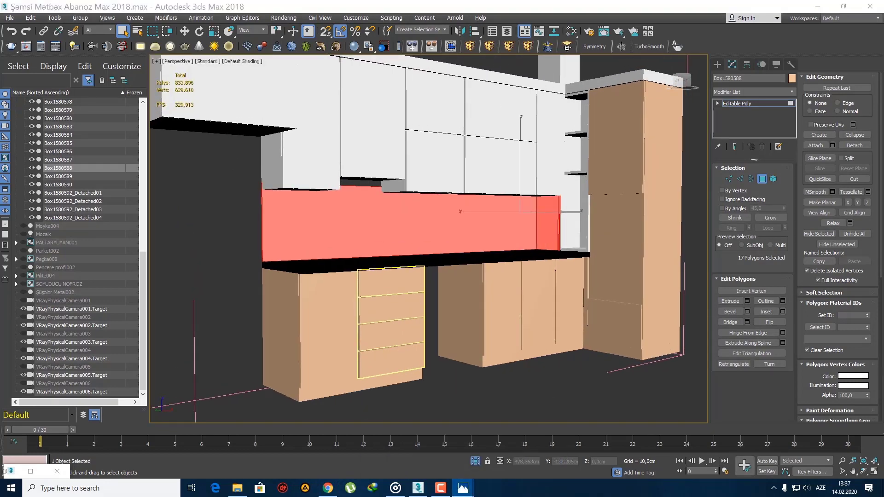
alt+middle_drag(439, 216, 442, 276)
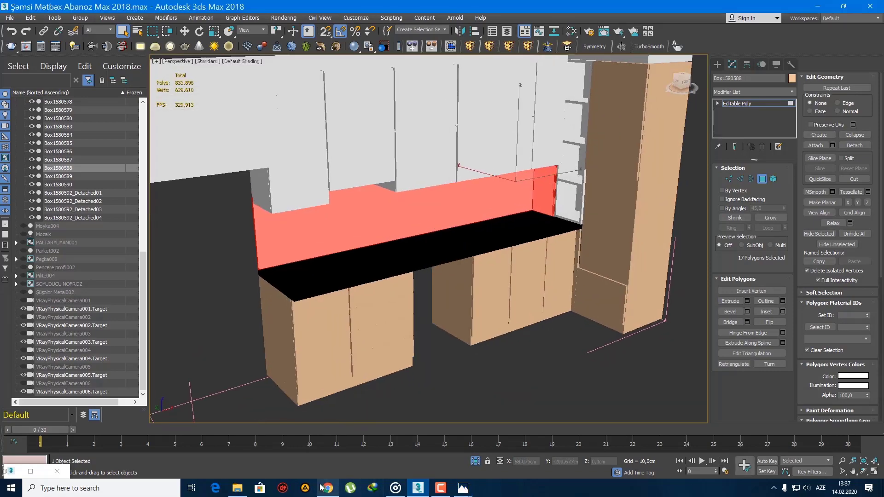
Switch to Chrome, search for mozaik in a new tab and look through the image results for a backsplash texture
drag(883, 28, 290, 0)
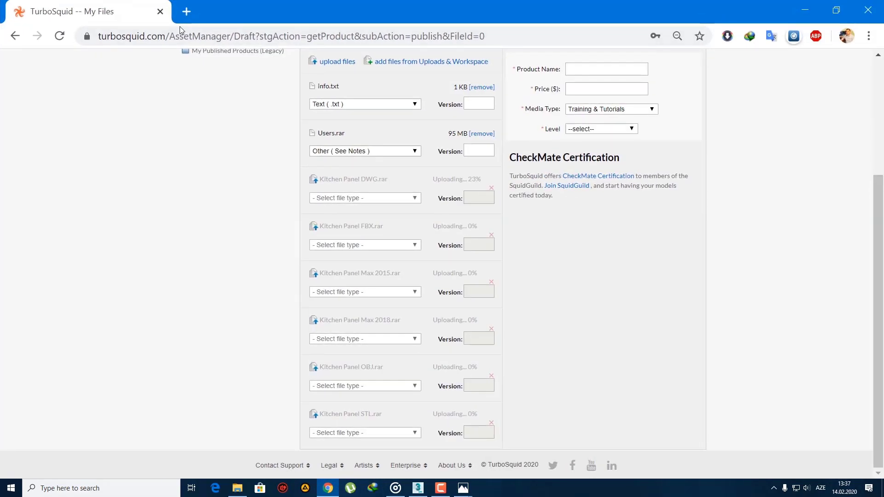
click(181, 13)
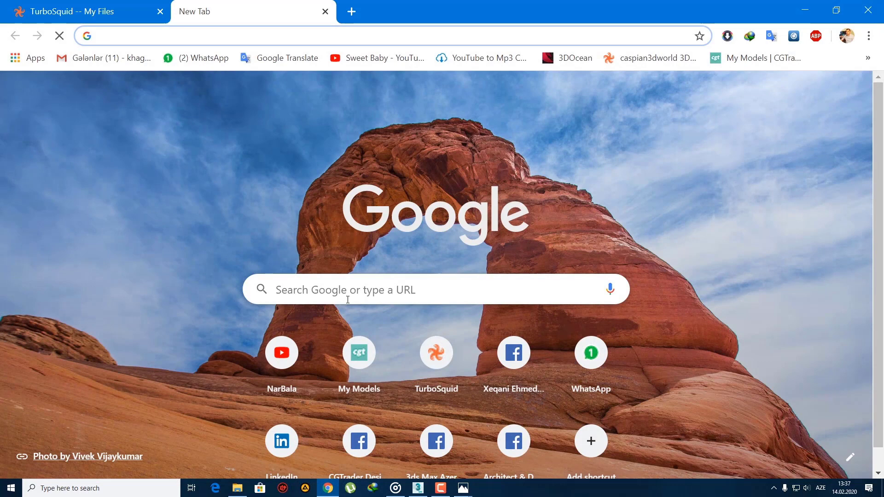
click(357, 289)
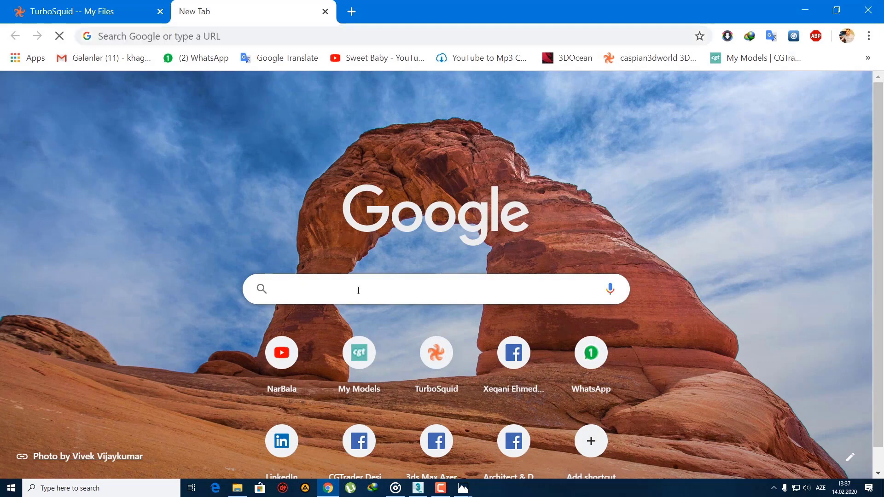
text(Moza)
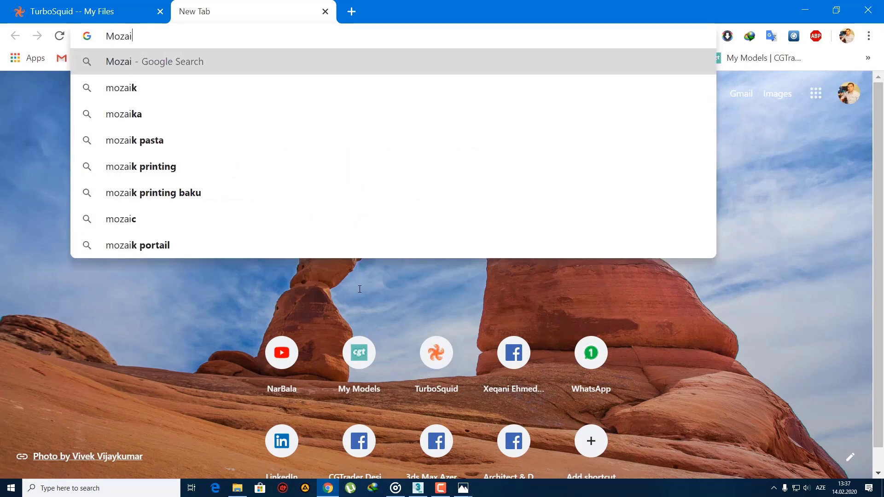
text(i)
key(Down)
key(Return)
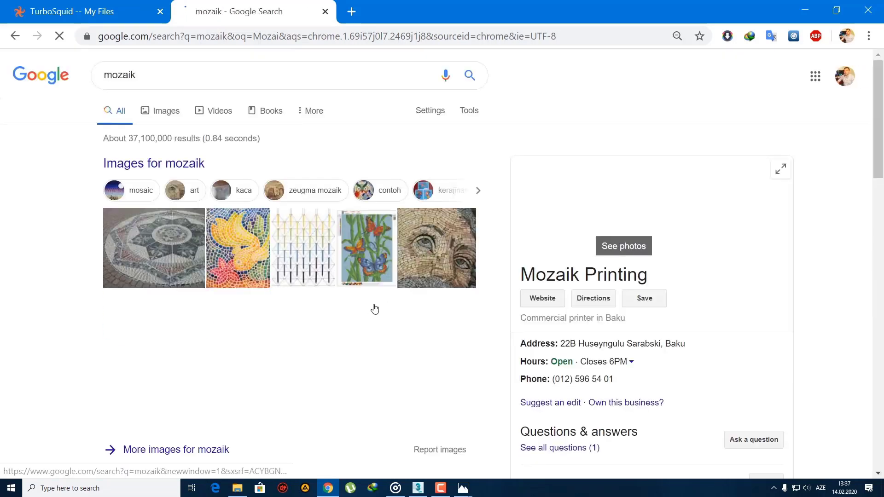
click(180, 115)
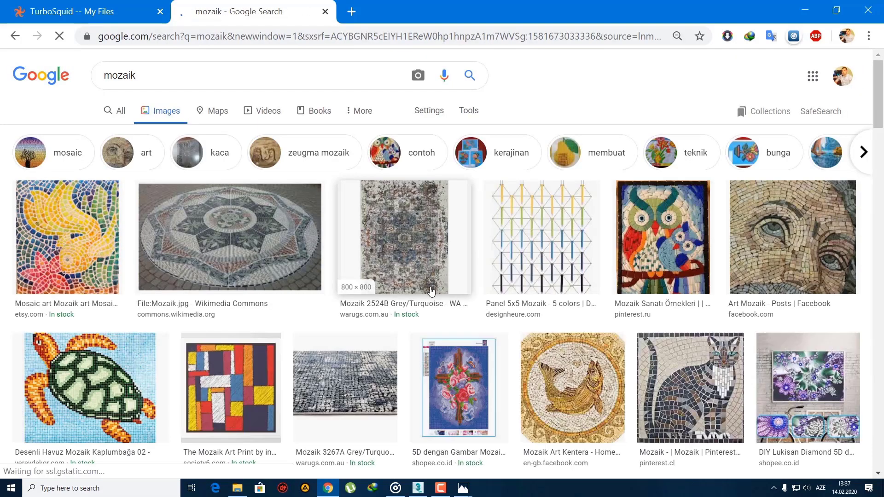
scroll(431, 291, down, 9)
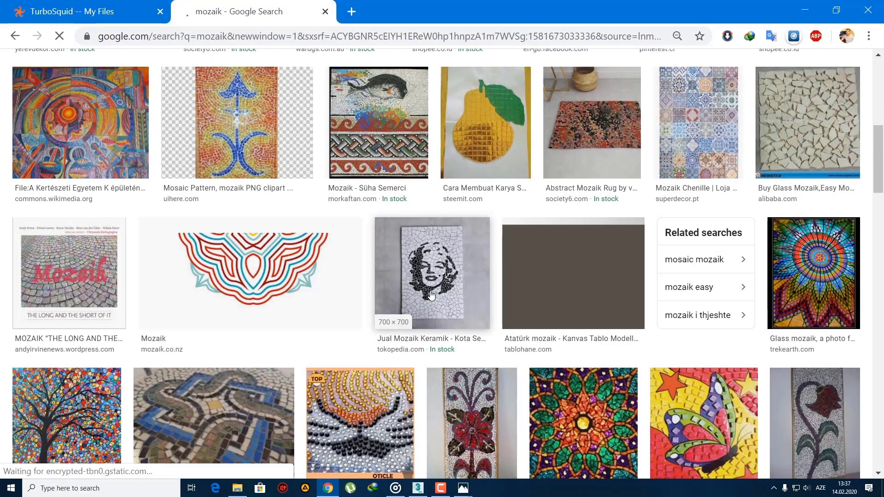
scroll(431, 294, down, 8)
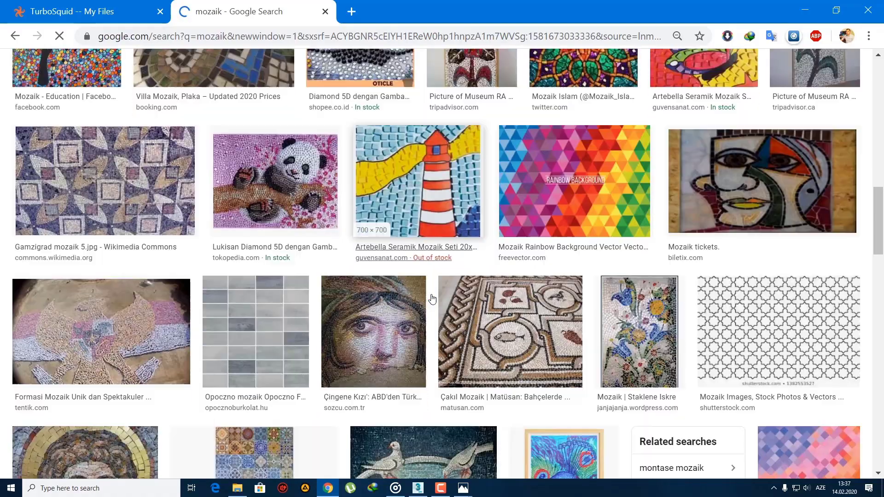
scroll(432, 300, down, 2)
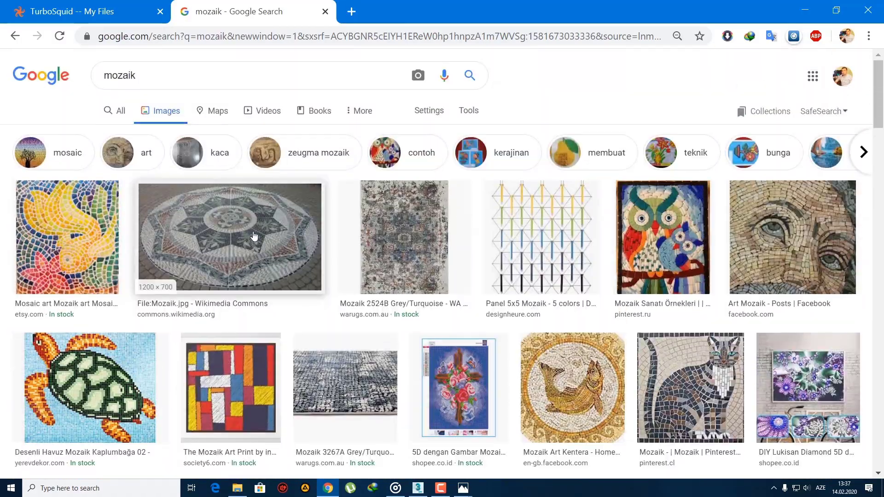
Refine the image search to "white mozaik", switching the keyboard language to English
click(105, 75)
text(ünite)
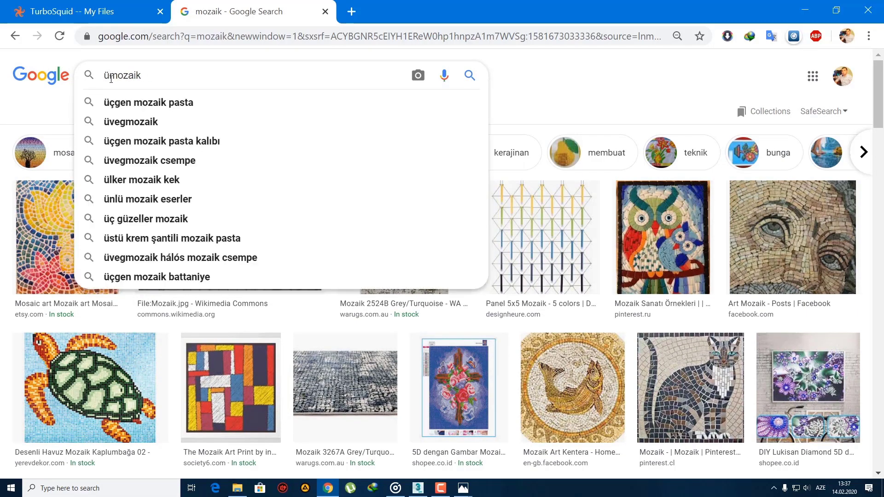
key(BackSpace)
key(super+space)
text(w)
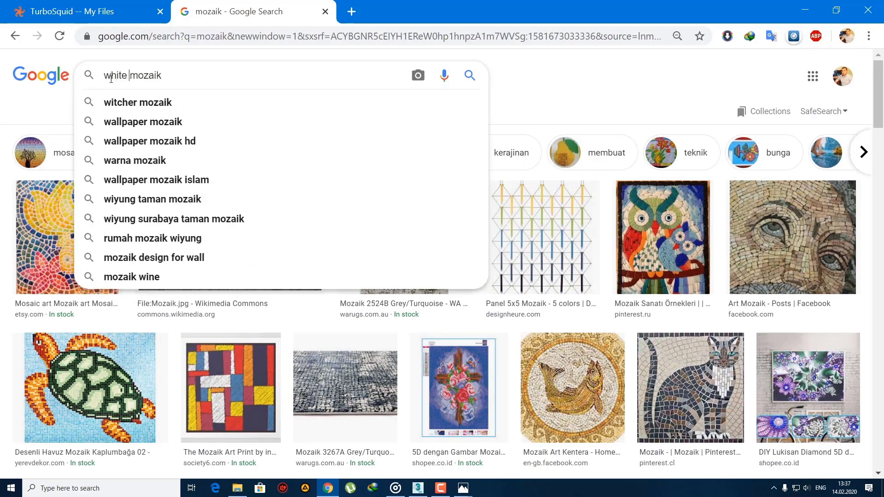
key(Return)
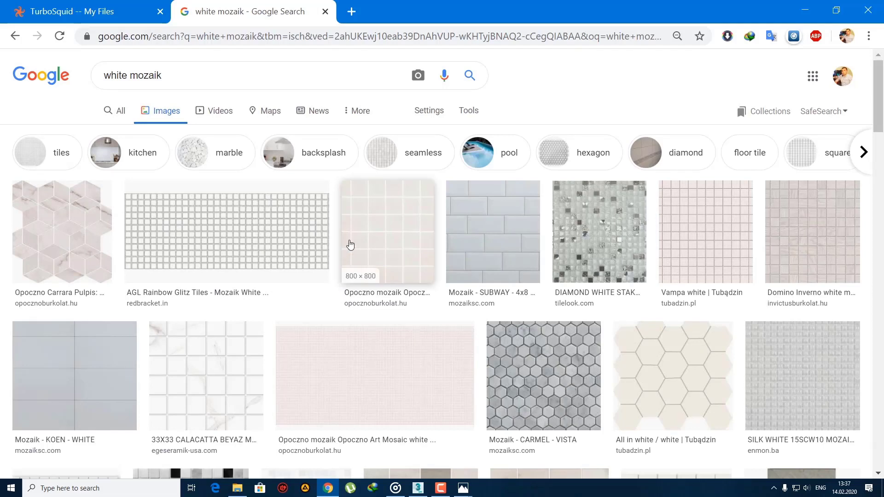
Preview the Black White Grey Polished 30,5x30,5 marble mosaic from the image results and open its source page
scroll(348, 244, down, 4)
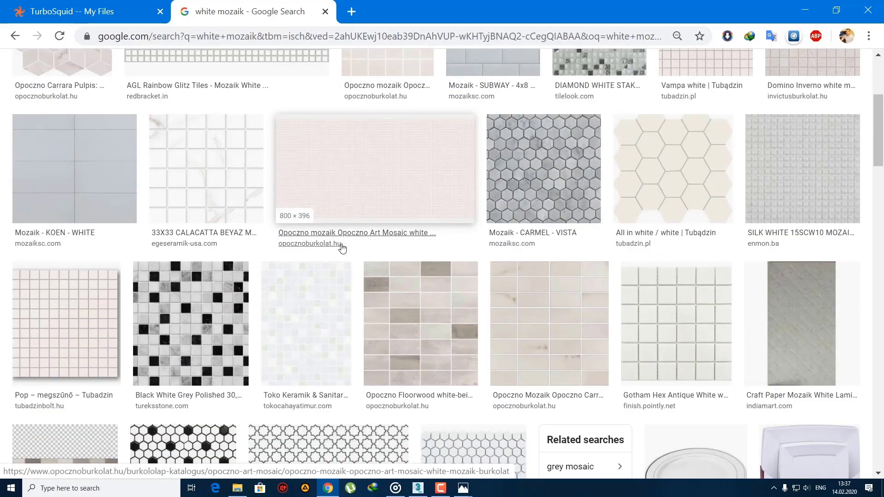
click(220, 291)
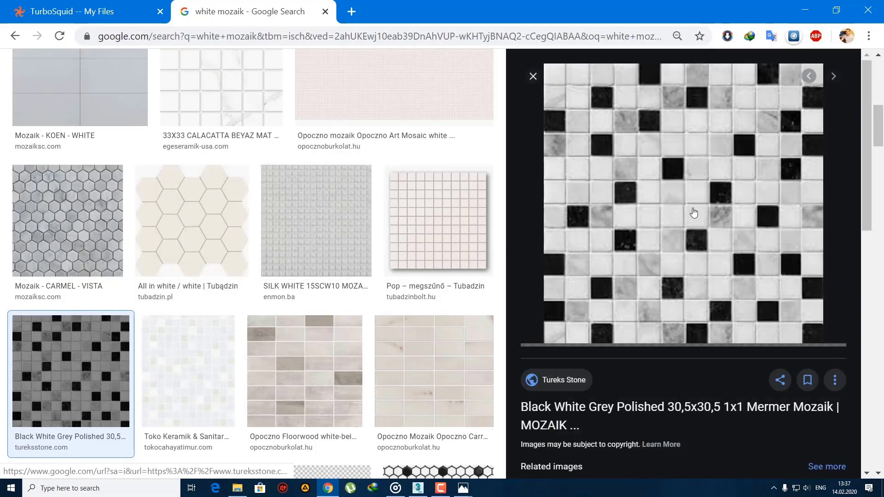
click(695, 209)
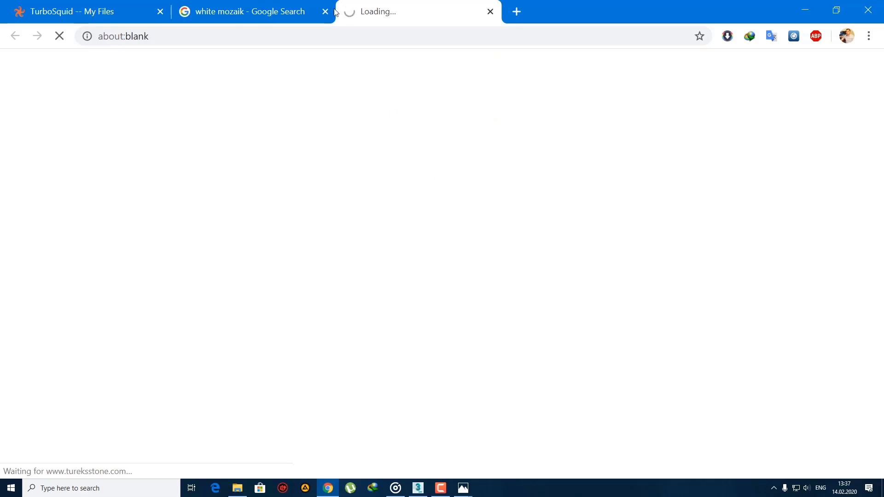
Look further through the white mozaik image results and preview the Houzz black, white and gray mosaic kitchen backsplash tile
click(294, 5)
scroll(312, 298, down, 10)
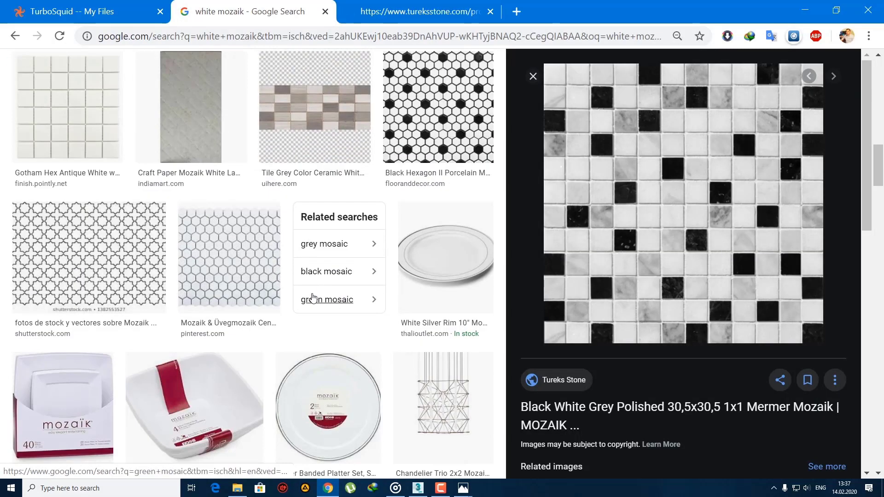
scroll(313, 298, down, 8)
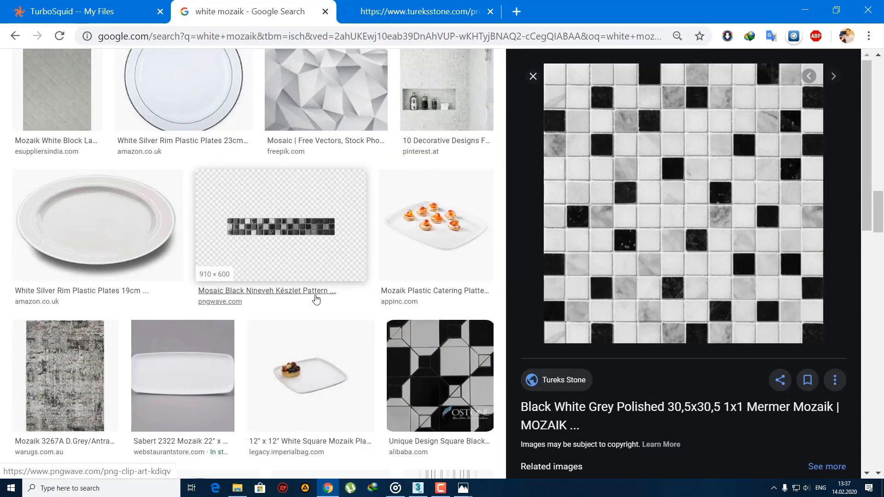
scroll(316, 300, up, 1)
scroll(315, 300, down, 4)
scroll(317, 300, down, 4)
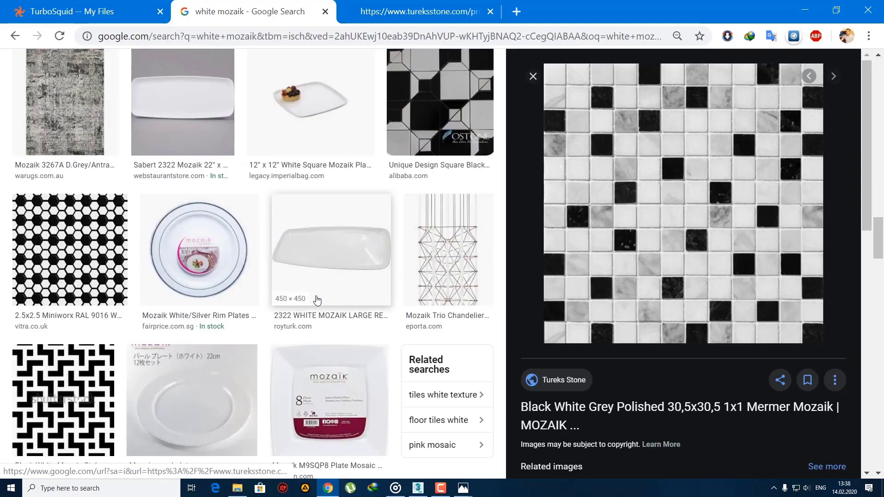
scroll(317, 300, down, 9)
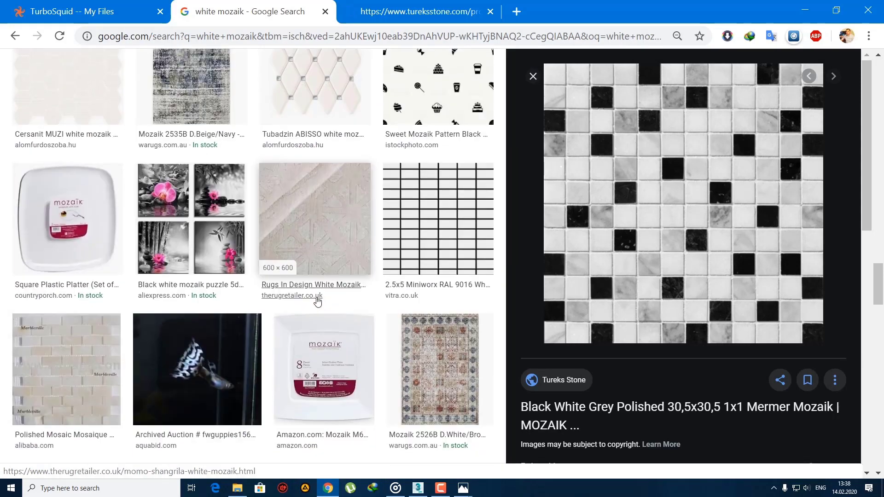
scroll(317, 301, down, 6)
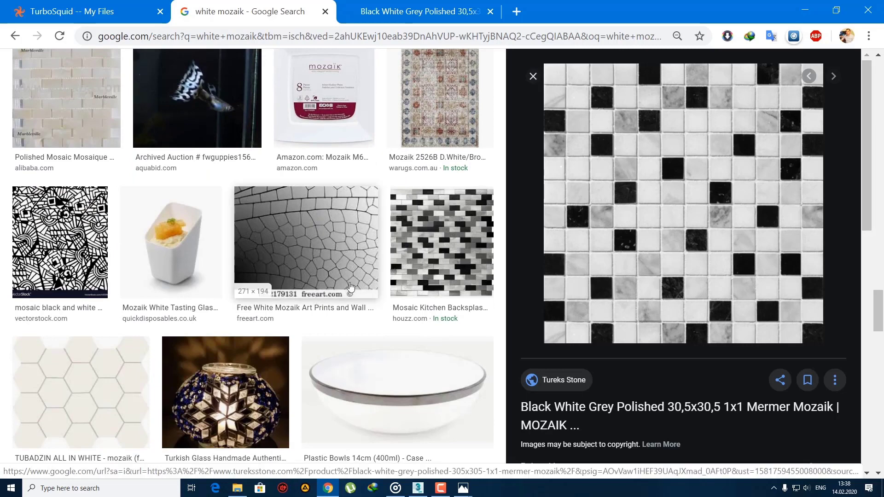
click(463, 235)
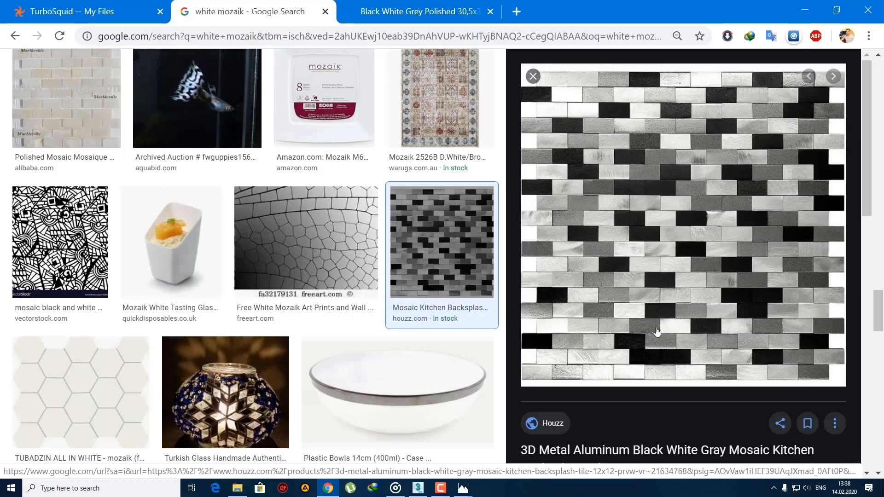
Open the Black White Grey Polished marble mosaic image at full size and save it to the Desktop as MS00970-l
click(414, 11)
scroll(437, 181, down, 3)
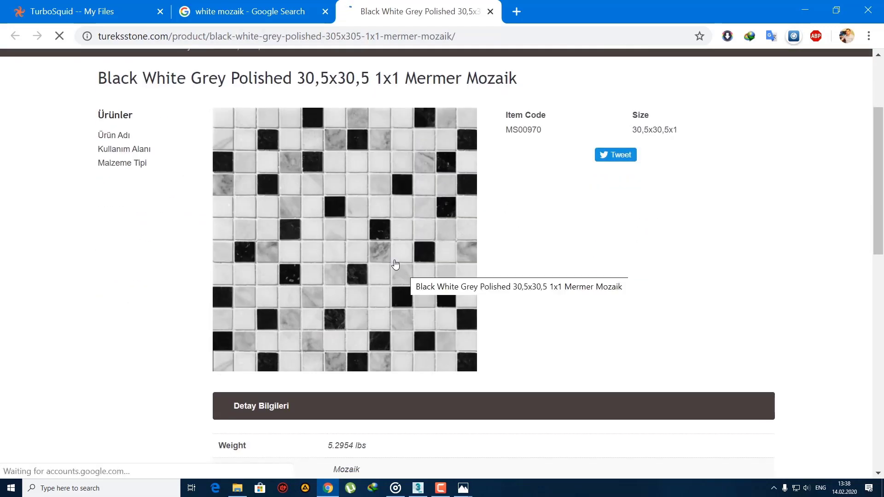
click(375, 229)
right_click(405, 186)
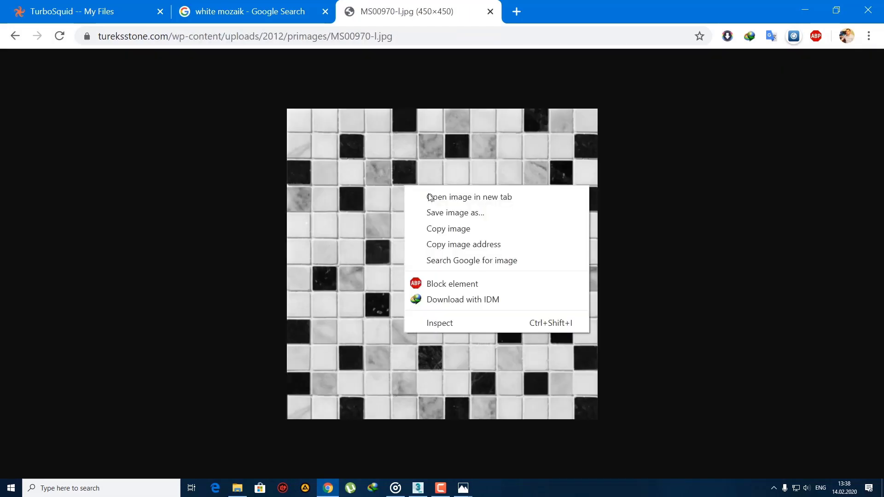
click(457, 213)
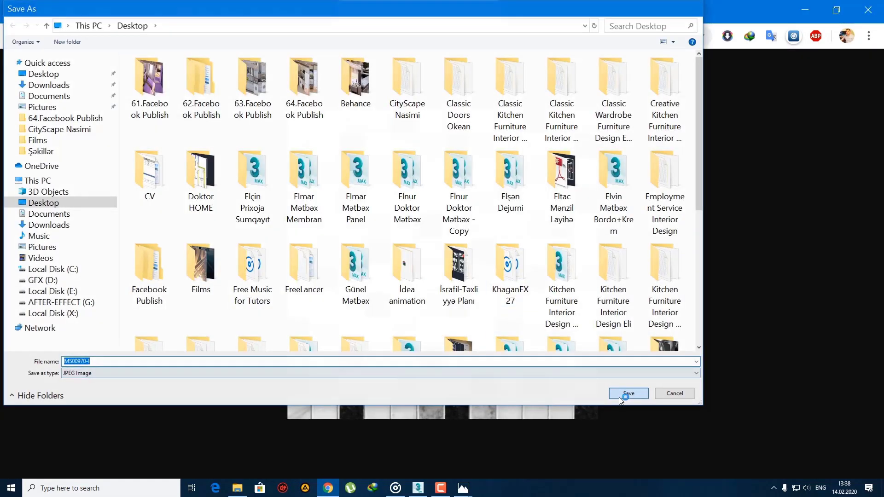
click(629, 393)
View the downloaded marble mosaic image in the photo viewer, closing the viewer and the image's browser tab when done
click(90, 466)
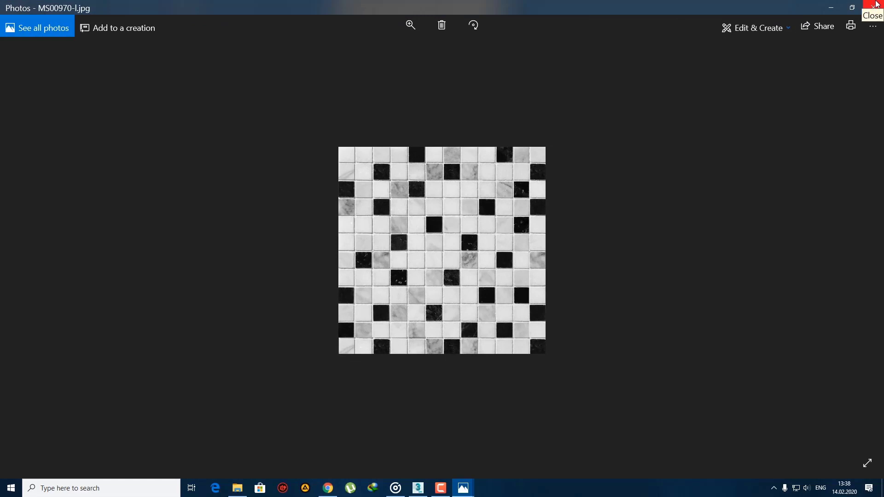
click(876, 4)
click(490, 11)
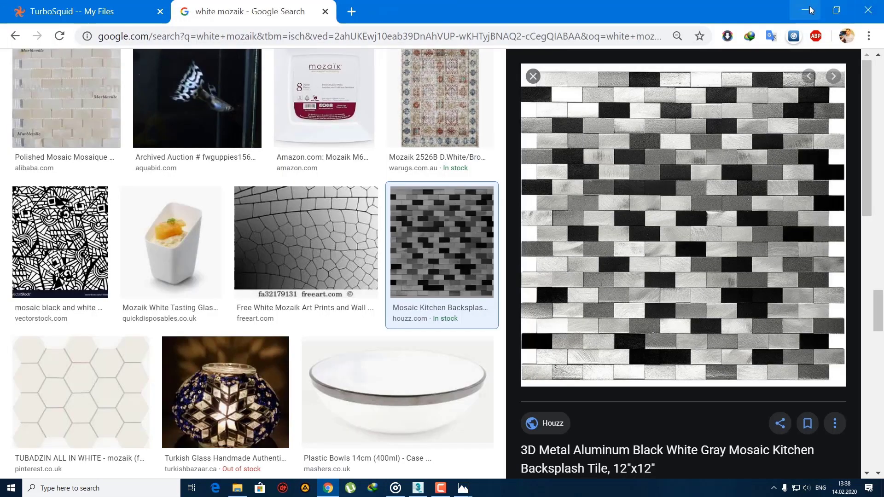
Open the Houzz product page of the 3D Metal Aluminum mosaic backsplash tile and try to save its product photo
click(632, 190)
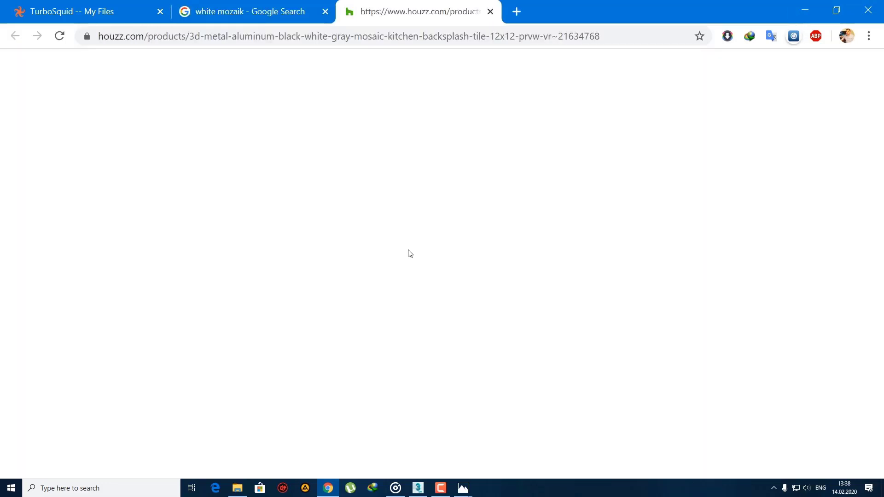
scroll(406, 253, down, 4)
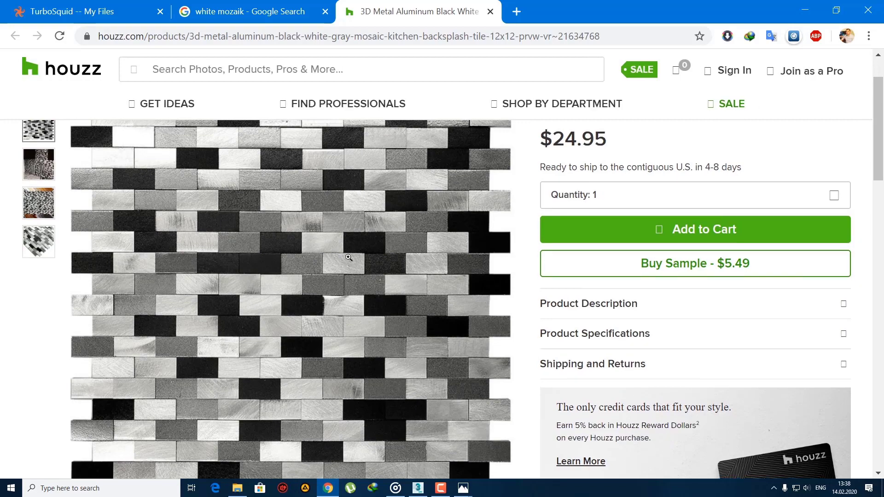
scroll(351, 271, down, 3)
scroll(350, 262, up, 2)
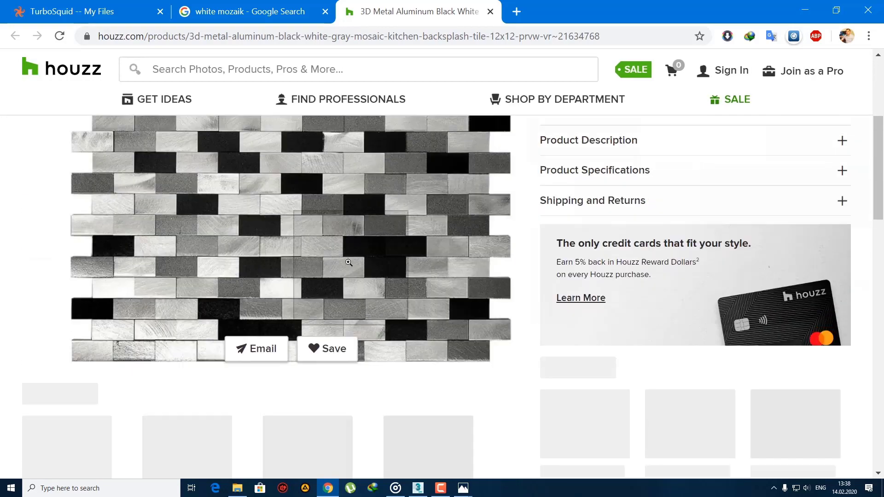
right_click(310, 218)
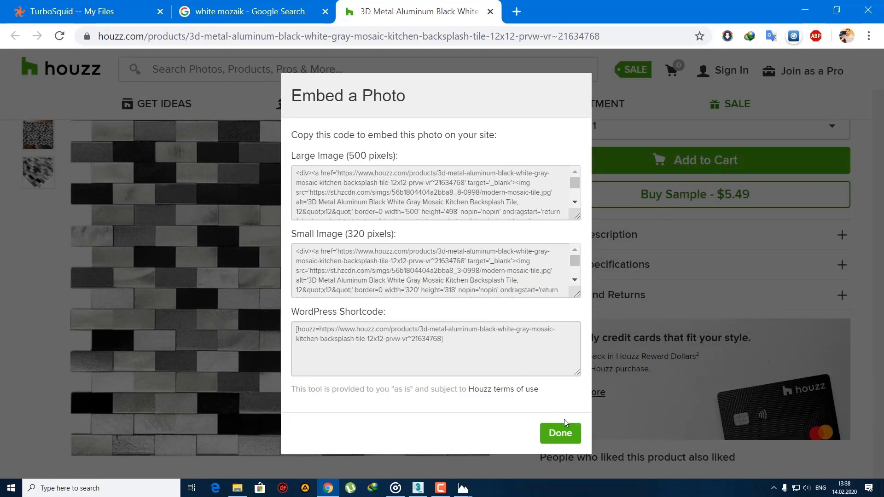
click(562, 432)
right_click(303, 207)
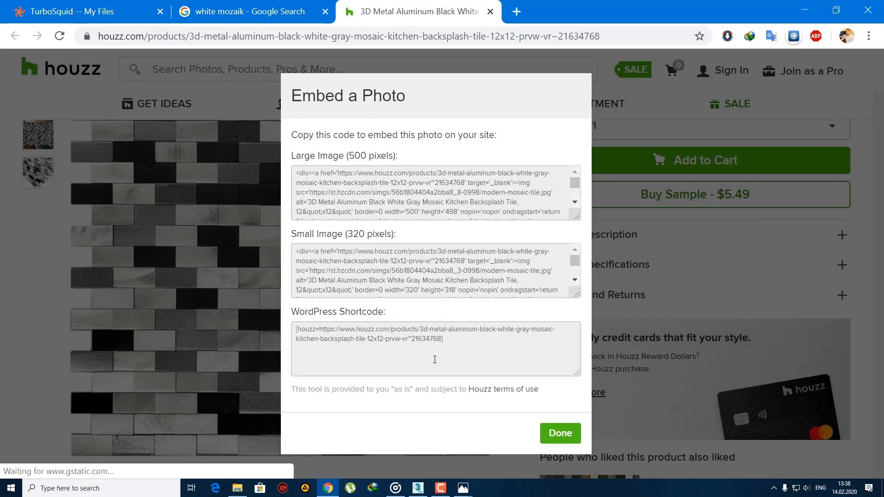
click(562, 435)
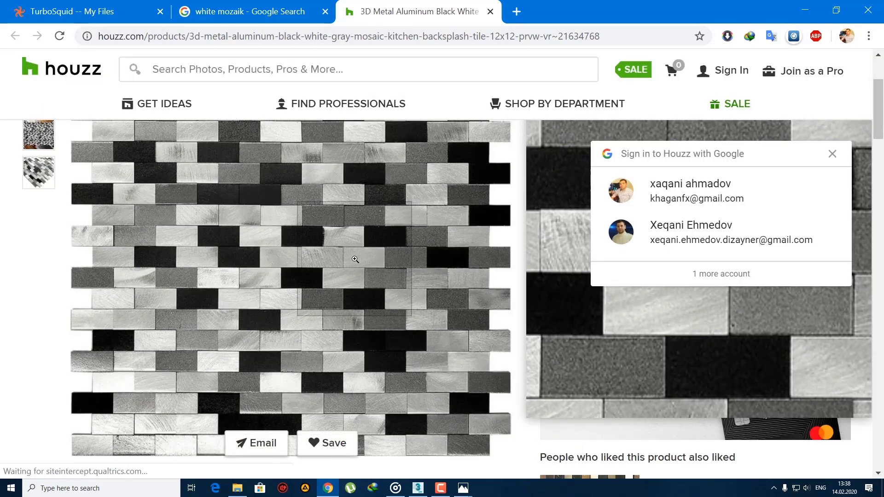
scroll(371, 337, down, 3)
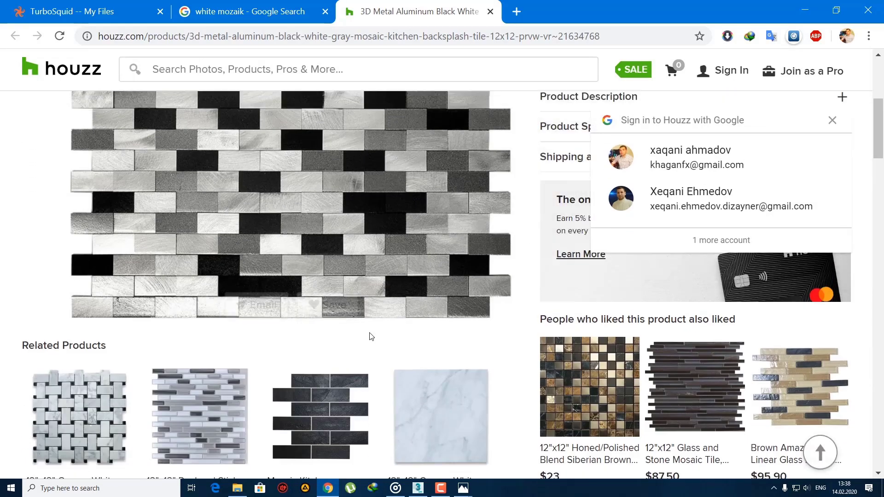
scroll(371, 336, up, 2)
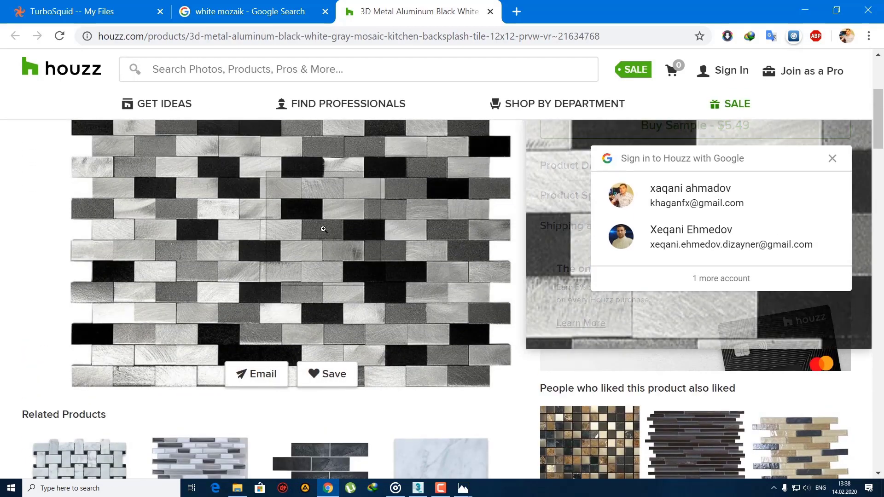
right_click(323, 229)
click(565, 437)
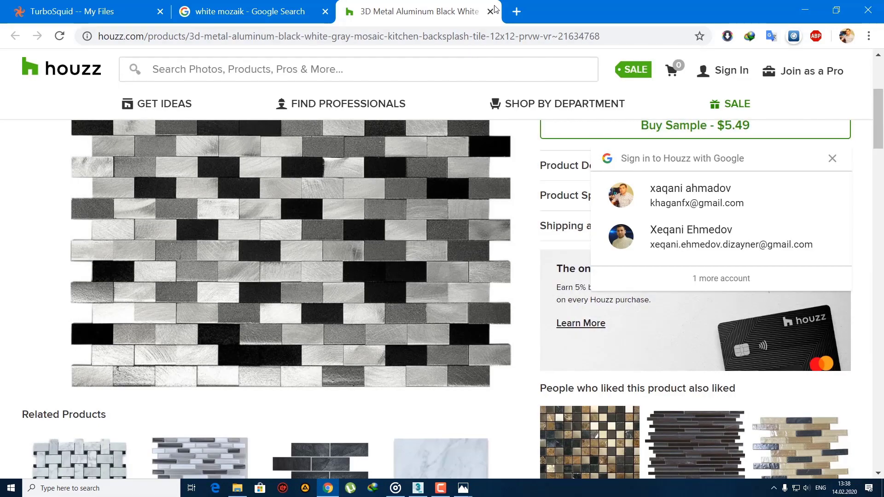
click(491, 10)
Save the Houzz mosaic preview from the image results to the Desktop as home-design and check it in the photo viewer
right_click(685, 194)
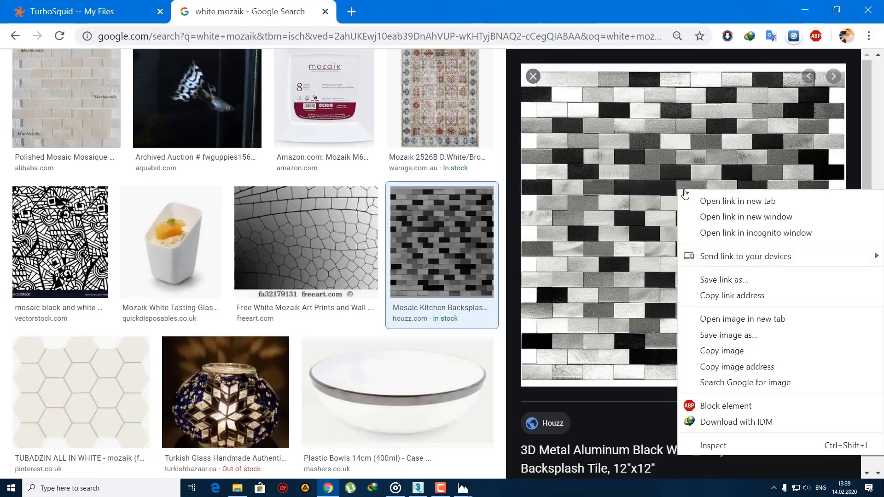
click(732, 333)
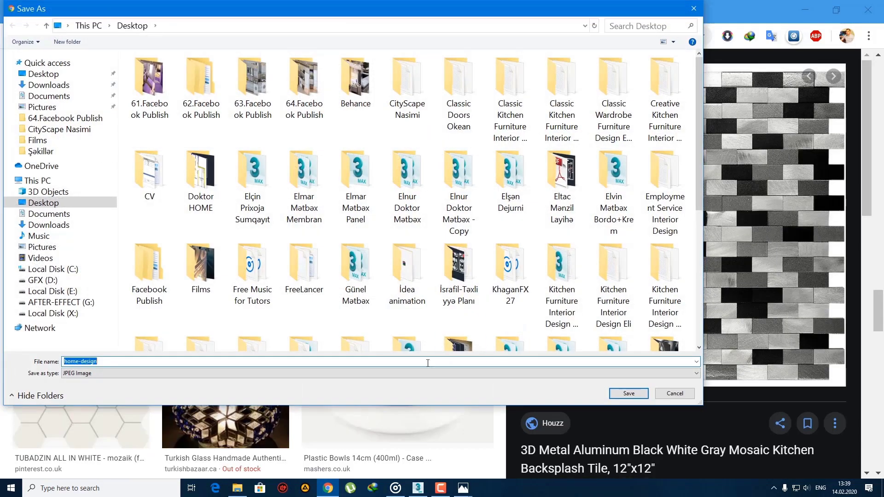
key(Return)
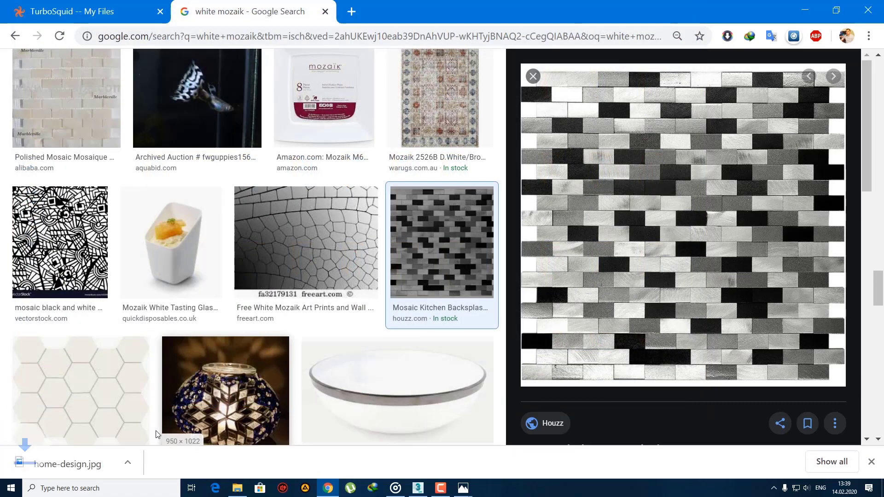
click(121, 466)
double_click(471, 259)
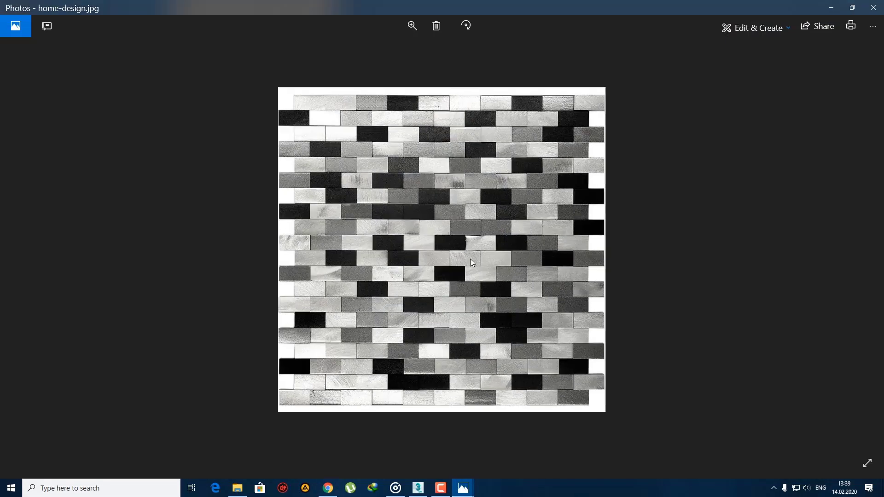
double_click(470, 259)
click(872, 9)
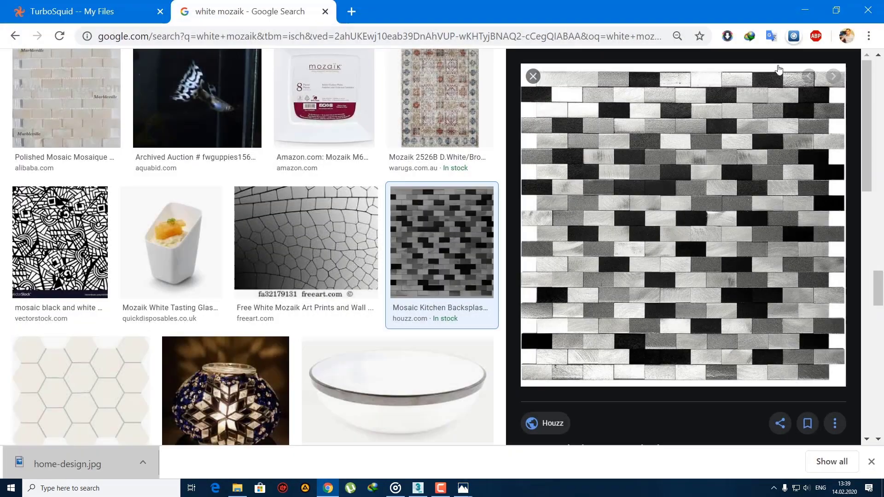
Go to the Desktop, check the saved home-design mosaic picture and open it in Photoshop
key(alt+Tab)
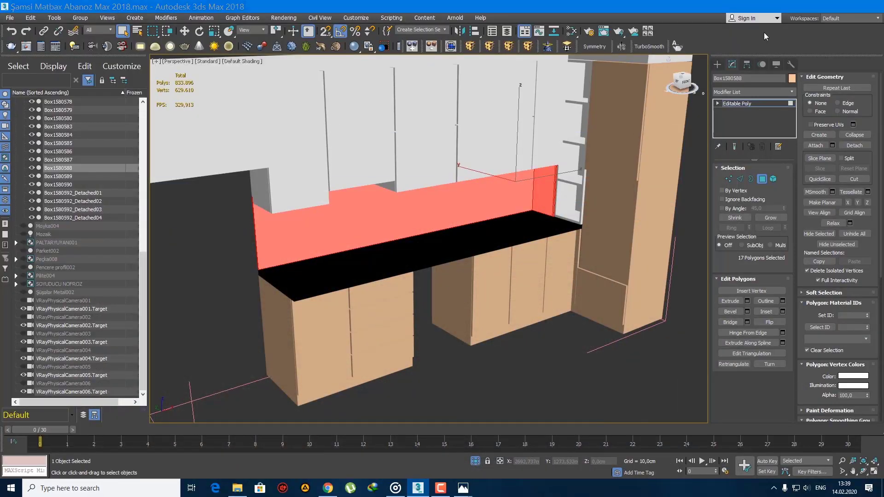
click(818, 7)
drag(10, 430, 56, 64)
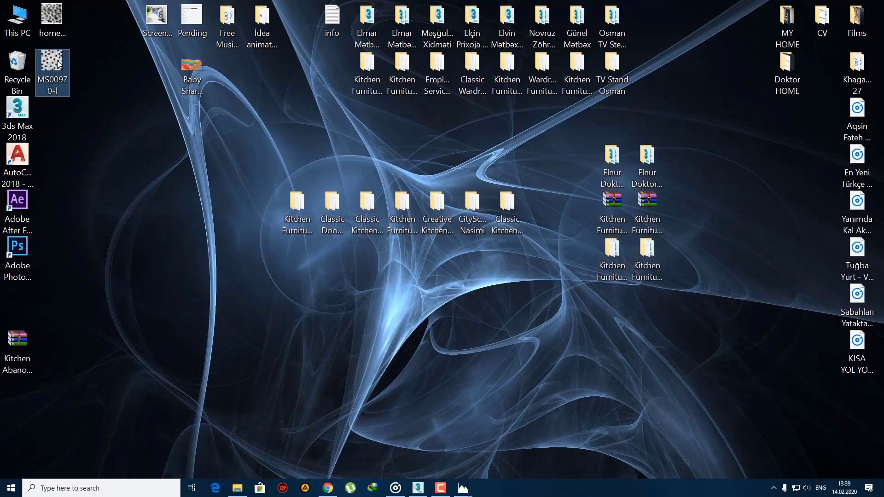
double_click(50, 17)
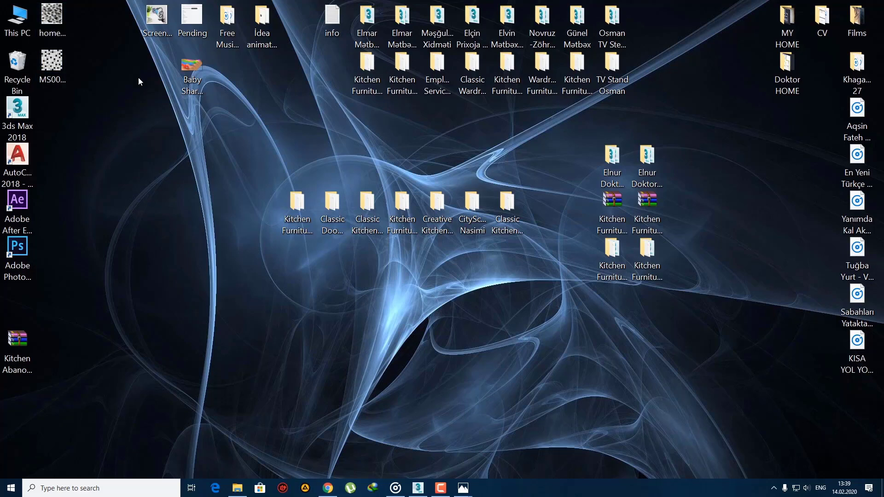
click(876, 4)
drag(51, 18, 18, 250)
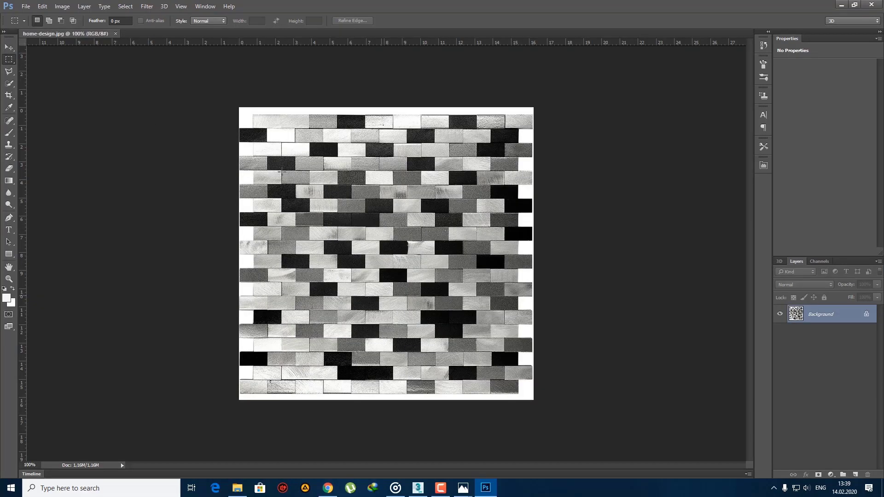
Select the entire home-design mosaic image
key(ctrl+a)
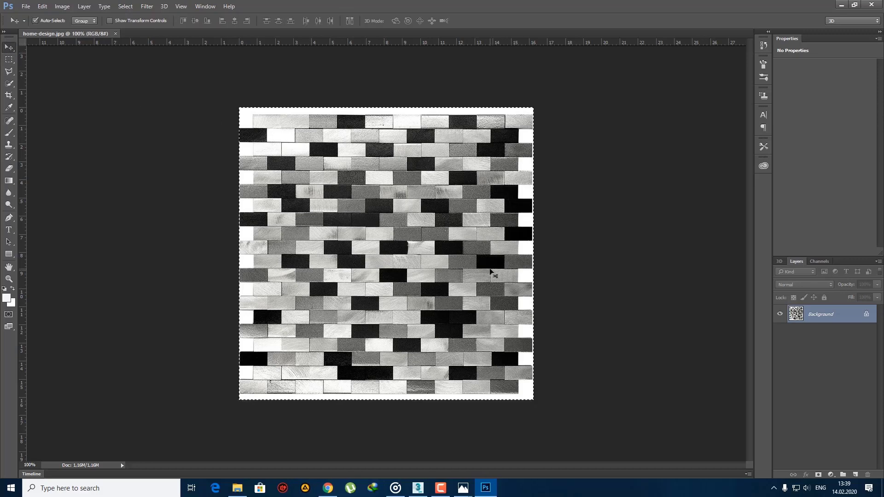
key(ctrl+b)
key(Escape)
Create a new white document 2500 pixels wide and 500 pixels high at 72 pixels per inch
key(ctrl+n)
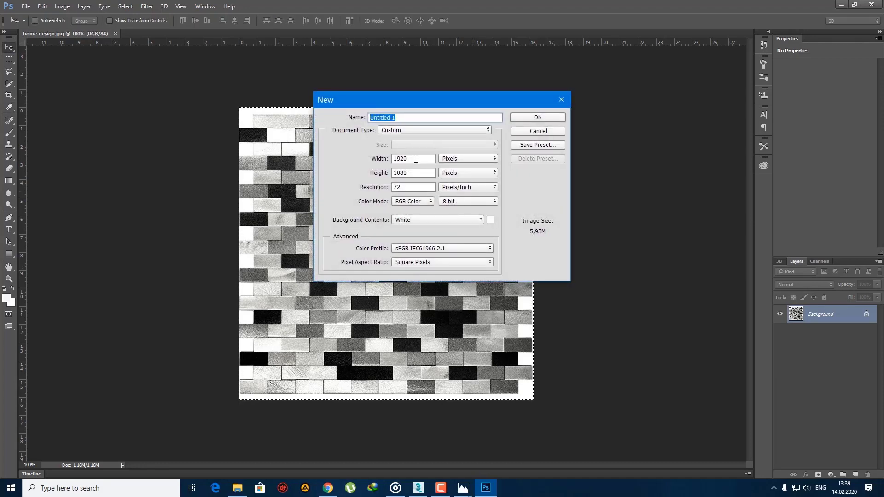
double_click(415, 159)
text(2500)
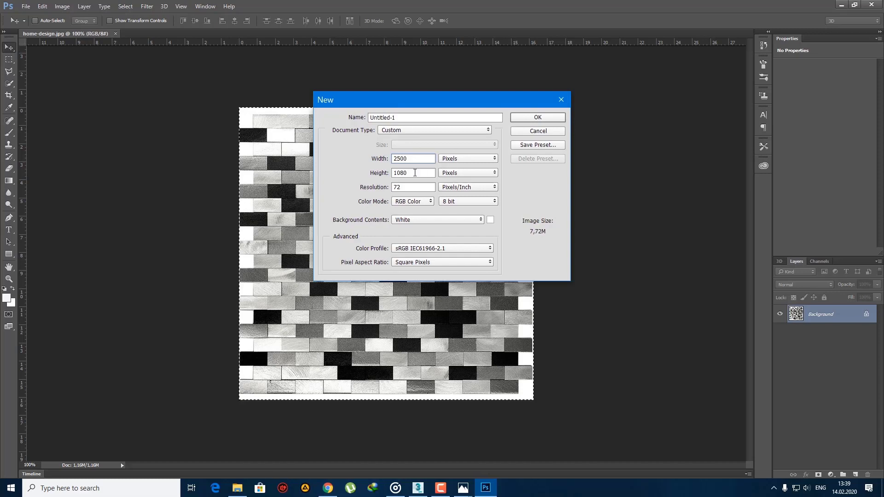
double_click(414, 173)
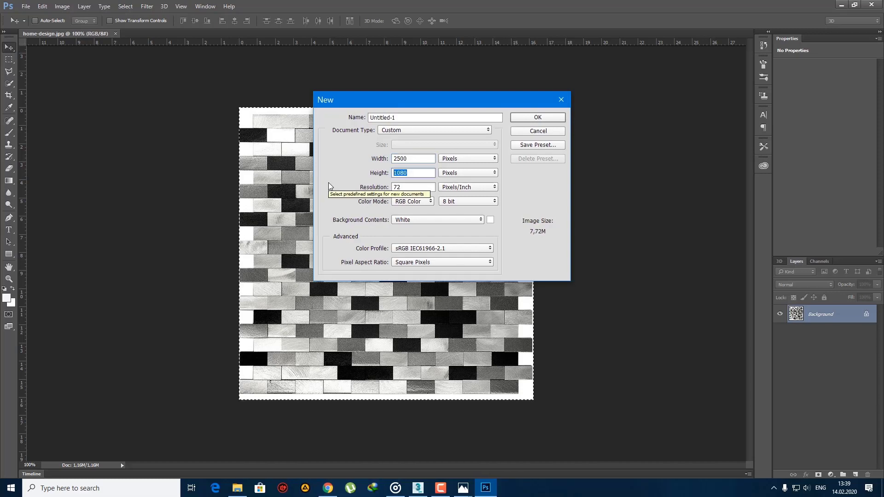
text(1000)
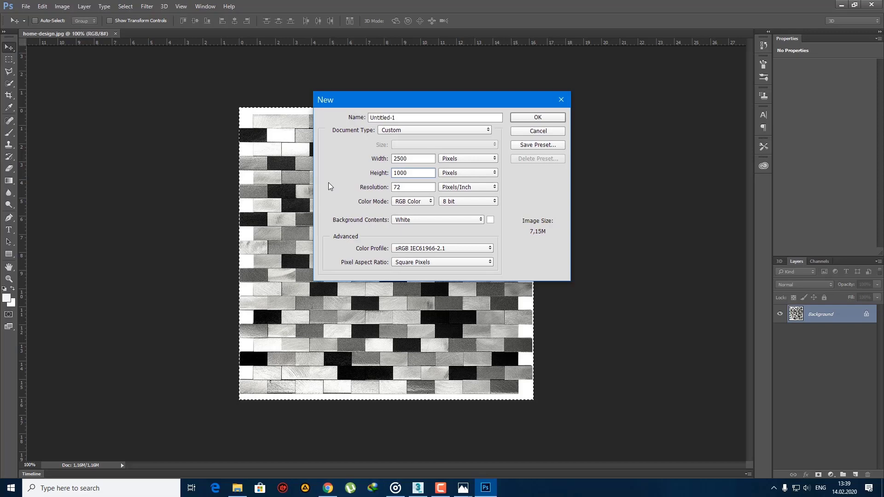
key(BackSpace)
key(BackSpace)
key(BackSpace)
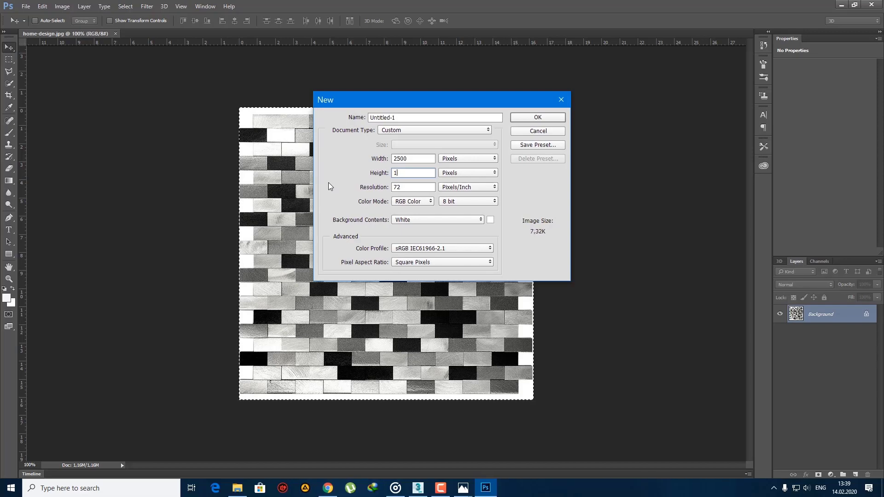
key(BackSpace)
text(500)
key(Return)
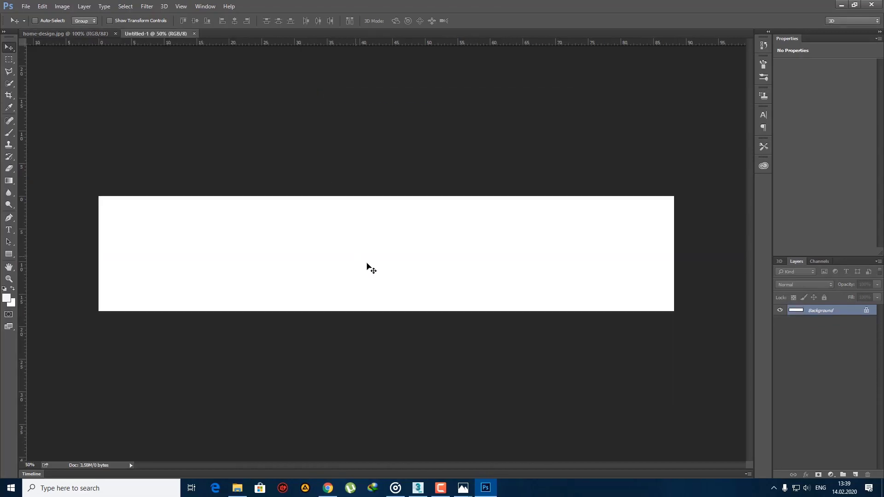
Copy the selected mosaic from home-design.jpg into the new document and position it against the canvas's left edge
key(ctrl)
click(99, 34)
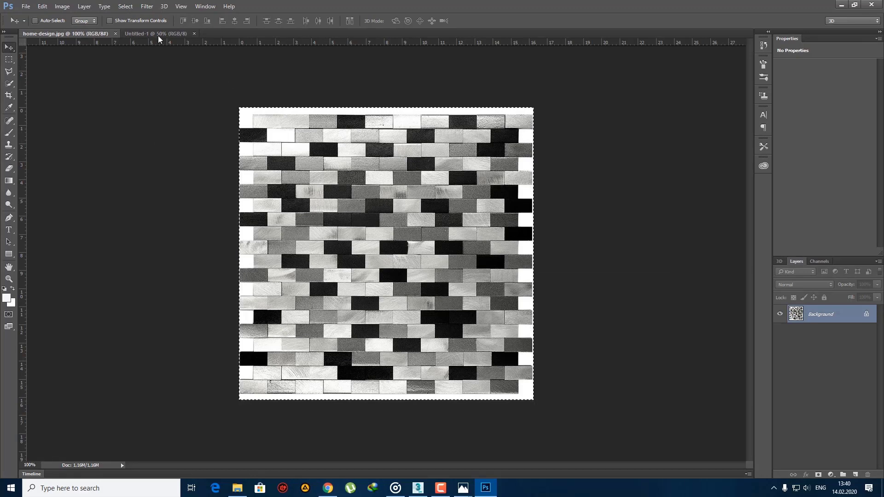
drag(159, 39, 404, 197)
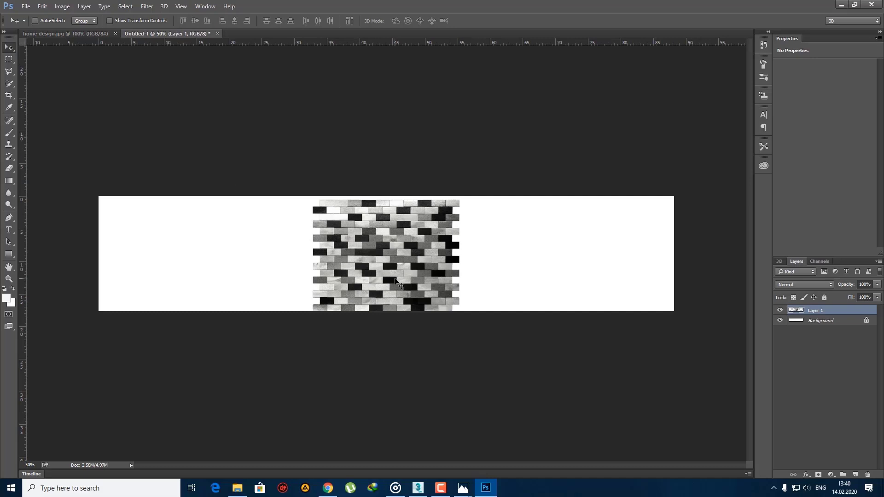
drag(393, 257, 172, 254)
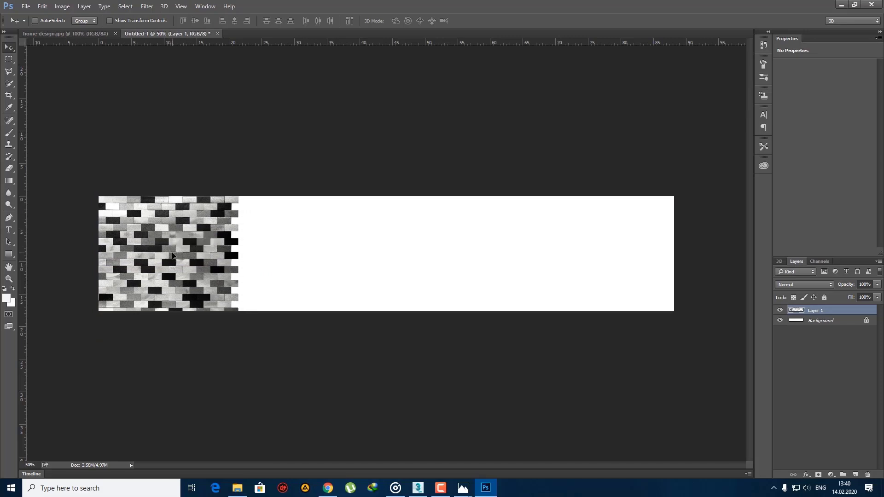
Stretch the mosaic layer slightly in height with Free Transform, past the canvas's upper and lower edges
key(ctrl+t)
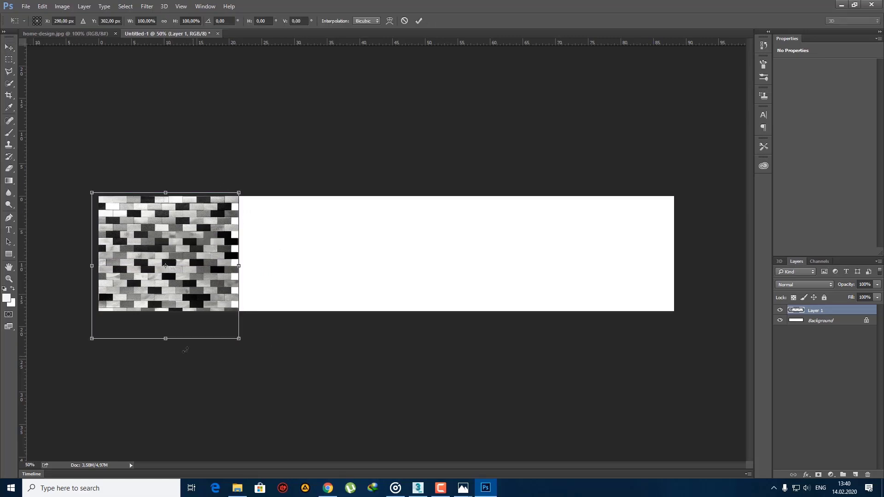
drag(166, 339, 164, 341)
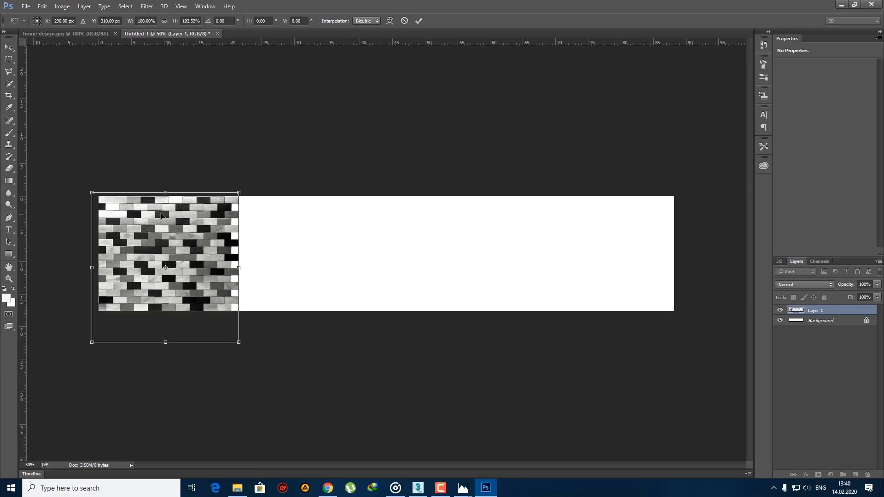
drag(166, 189, 167, 189)
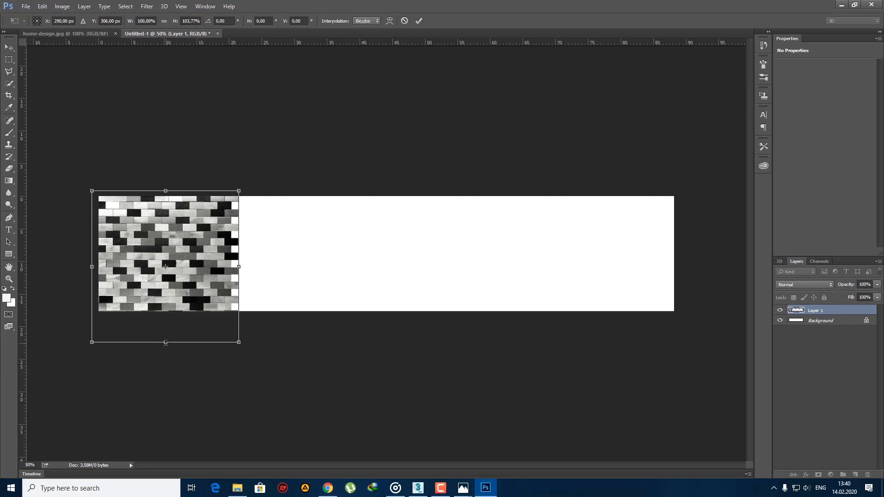
drag(165, 344, 166, 345)
key(Return)
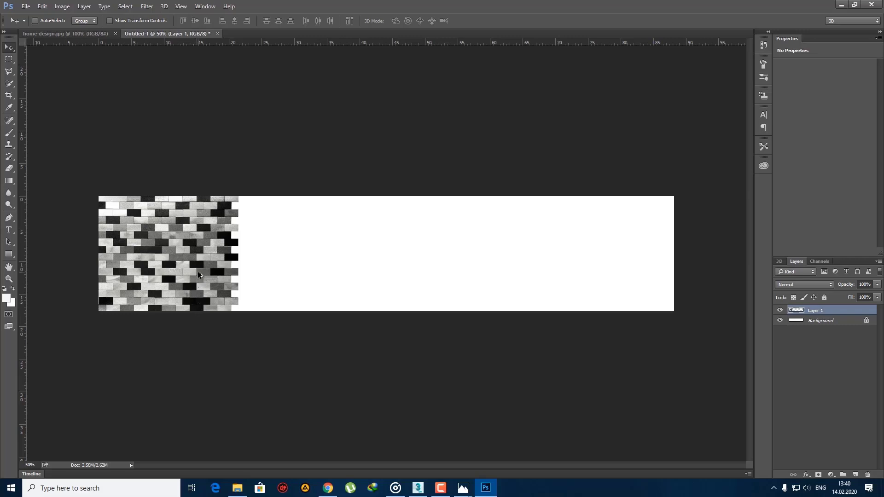
Duplicate the mosaic layer to the right of the original and nudge the copy left until it overlaps the original's edge
alt+drag(198, 275, 337, 272)
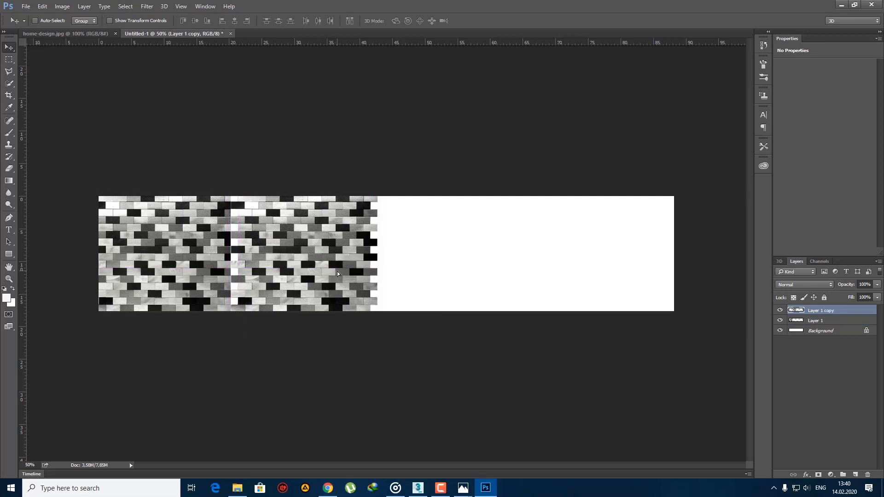
key(Right)
key(Right)
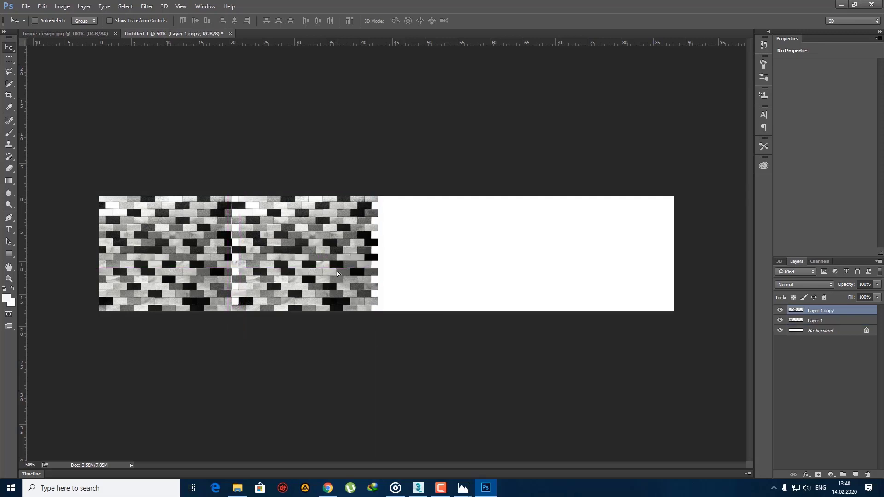
key(Left)
key(Left)
key(Left)
key(Left)
key(Left)
key(Left)
key(Left)
key(Left)
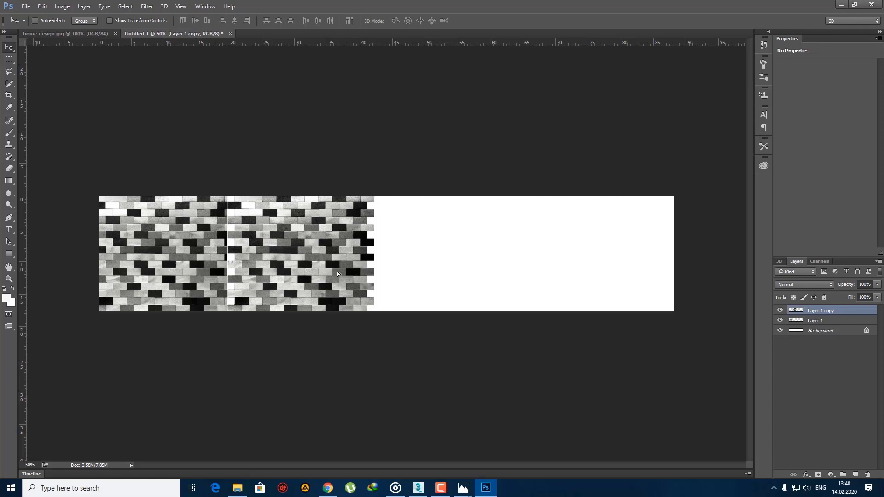
key(Left)
key(Left)
key(Left)
key(Left)
key(Left)
key(Left)
key(Left)
key(Left)
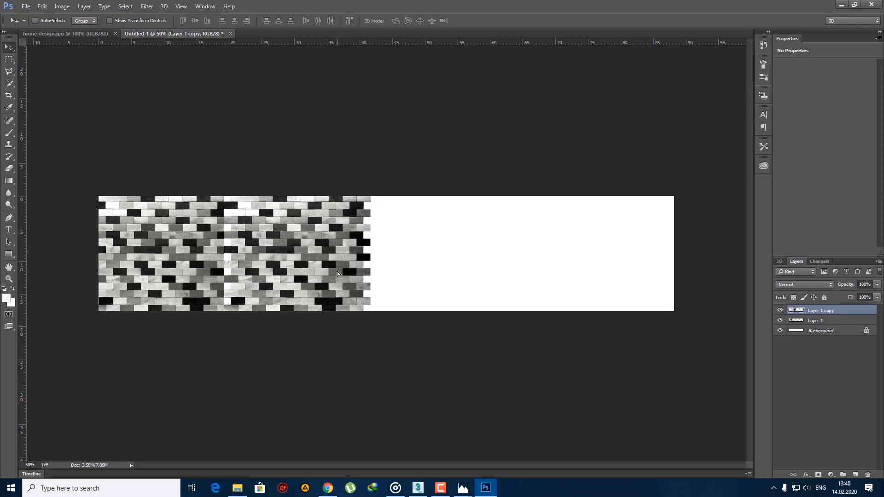
Erase the left edge of the mosaic copy along its full height with a soft 312 px eraser at 90% opacity
key(e)
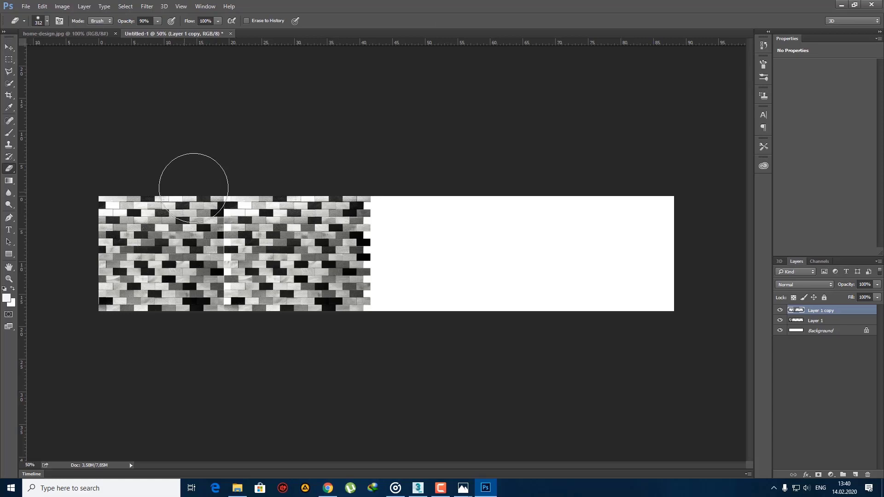
mouse_move(195, 185)
mouse_down()
mouse_move(193, 317)
mouse_move(193, 229)
mouse_up()
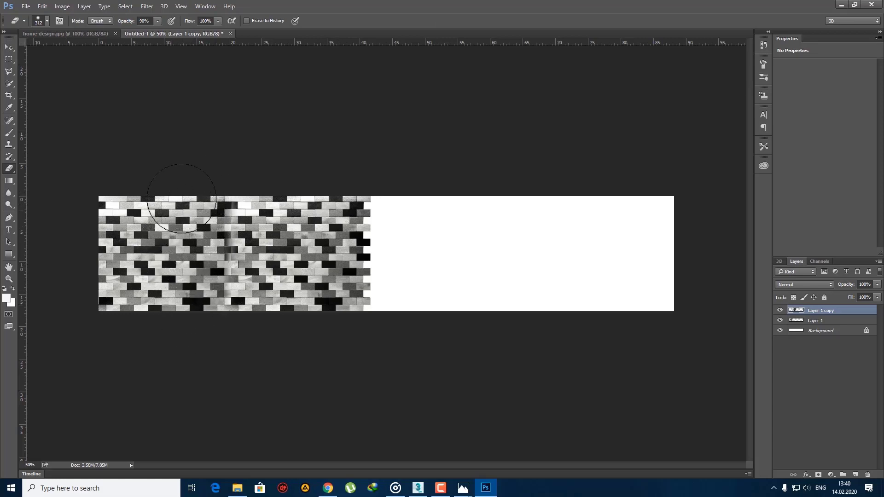
mouse_move(194, 192)
mouse_down()
mouse_move(191, 319)
mouse_move(203, 323)
mouse_move(195, 276)
mouse_move(208, 187)
mouse_move(203, 306)
mouse_up()
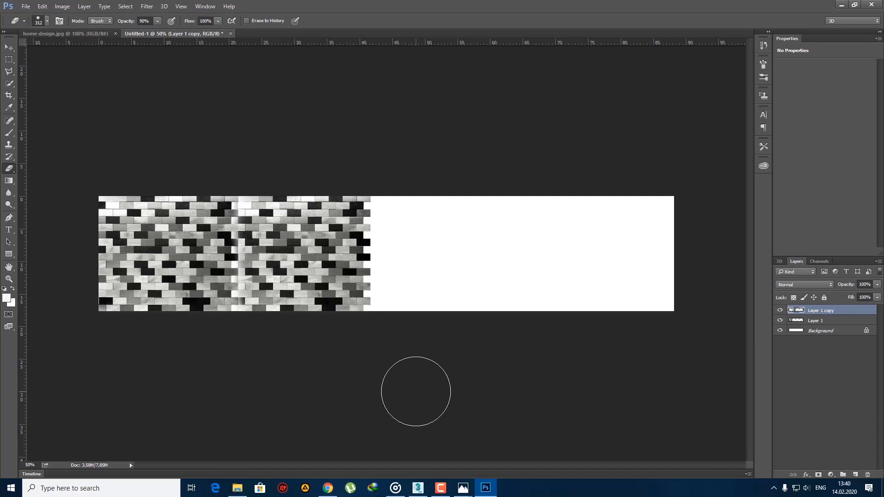
Nudge the mosaic copy further left over the original until the tile rows line up across the seam
key(v)
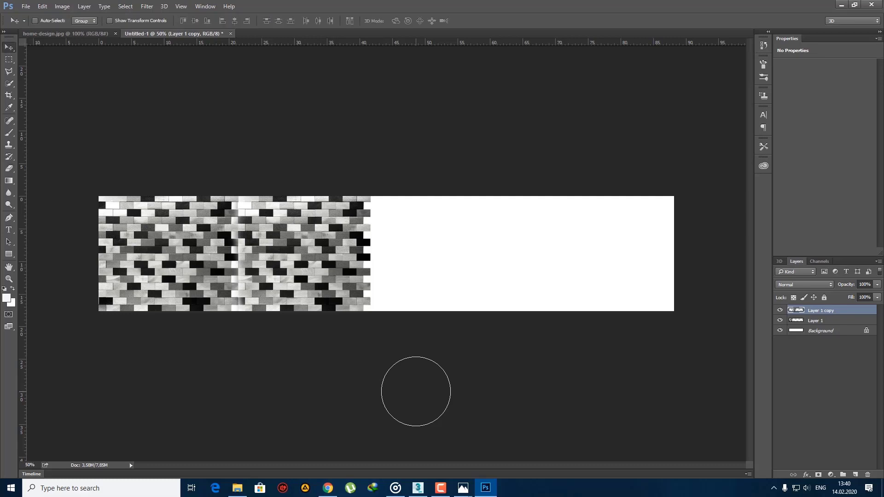
key(Left)
key(Left)
key(Left)
key(Left)
key(Left)
key(Left)
key(Left)
key(Left)
key(Left)
key(Left)
key(Left)
key(Left)
key(Left)
key(Left)
key(Left)
key(Left)
key(Left)
key(Left)
key(Left)
key(Left)
key(Left)
key(Left)
key(Left)
key(Left)
key(Left)
key(Left)
key(Left)
key(Left)
key(Left)
key(Left)
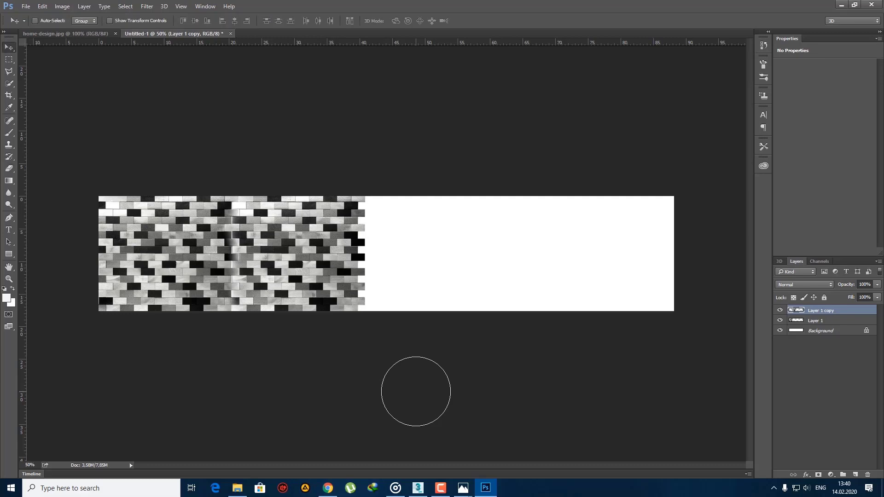
key(Left)
key(Left)
key(Left)
key(Left)
key(Left)
key(Left)
key(Left)
key(Left)
key(Left)
key(Left)
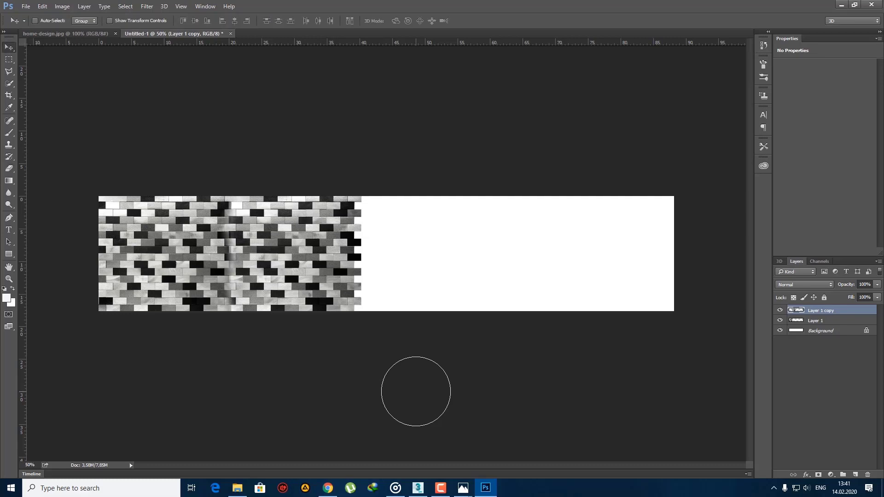
key(Left)
key(Left)
key(Left)
key(Left)
key(Left)
key(Left)
key(Left)
key(Left)
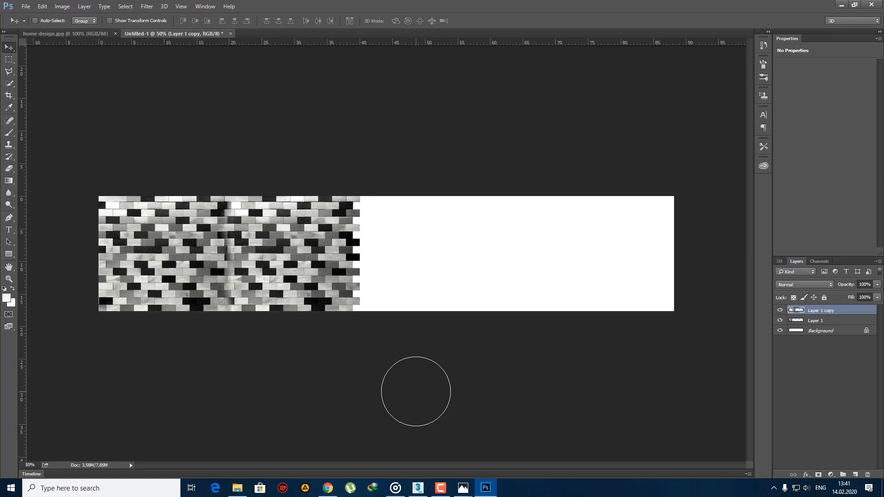
key(Left)
key(Left)
key(Left)
key(Left)
key(Left)
key(Left)
key(Left)
key(Left)
key(Left)
key(Left)
key(Left)
key(Left)
key(Left)
key(Left)
key(Left)
key(Left)
key(Left)
key(Left)
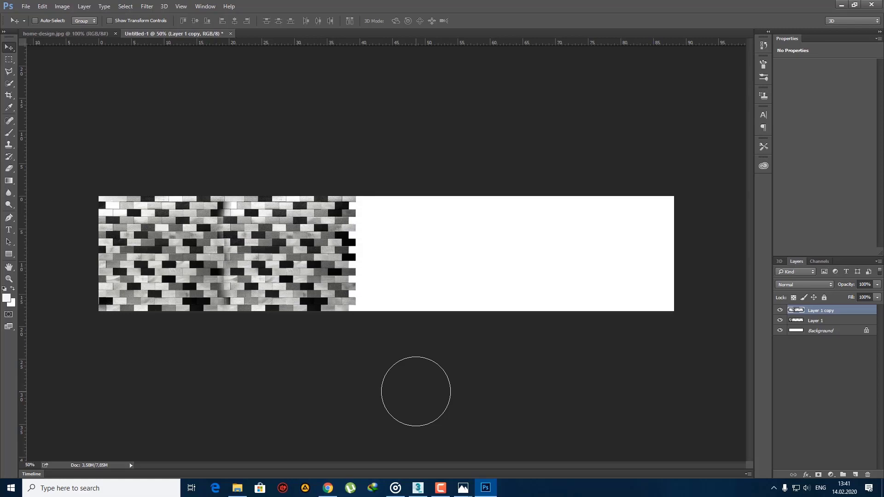
key(Left)
key(Left)
key(Left)
key(Left)
key(Left)
key(Left)
key(Left)
key(Left)
key(Left)
key(Left)
key(Left)
key(Left)
key(Left)
key(Left)
key(Left)
key(Left)
key(Left)
key(Left)
key(Left)
key(Left)
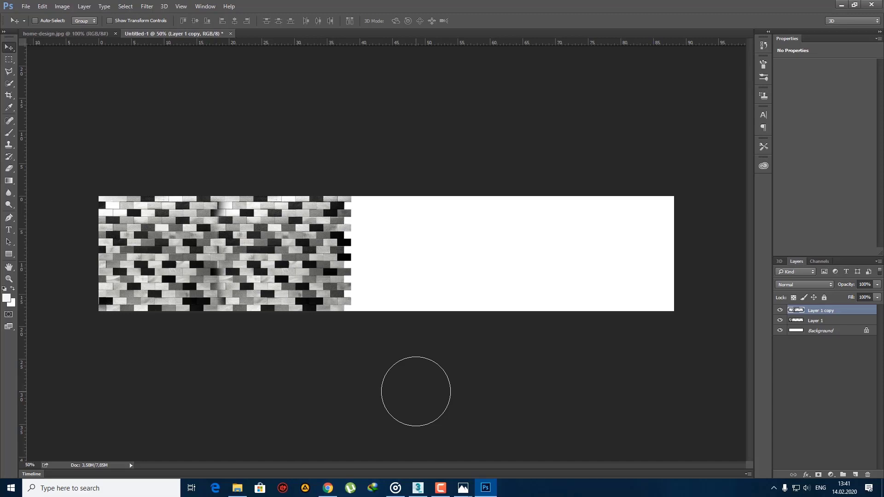
Soften the seam at the copy's left edge with the Eraser, and duplicate that mosaic copy further right across the canvas
key(e)
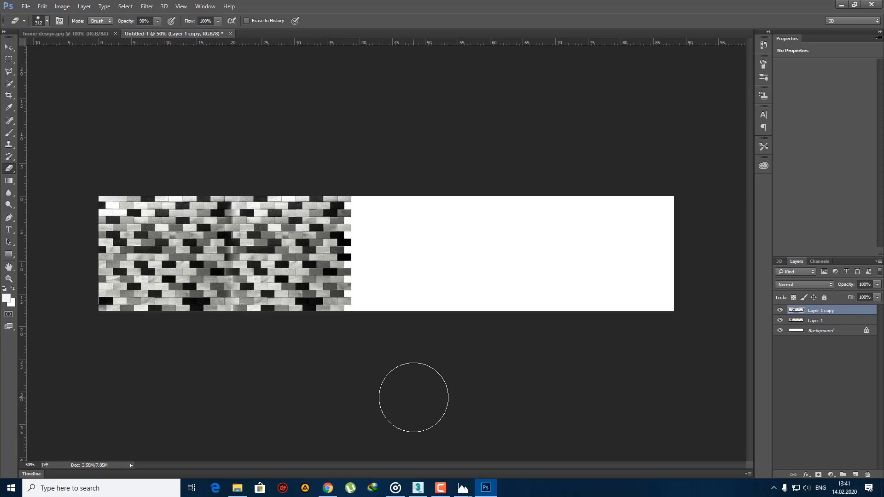
key(v)
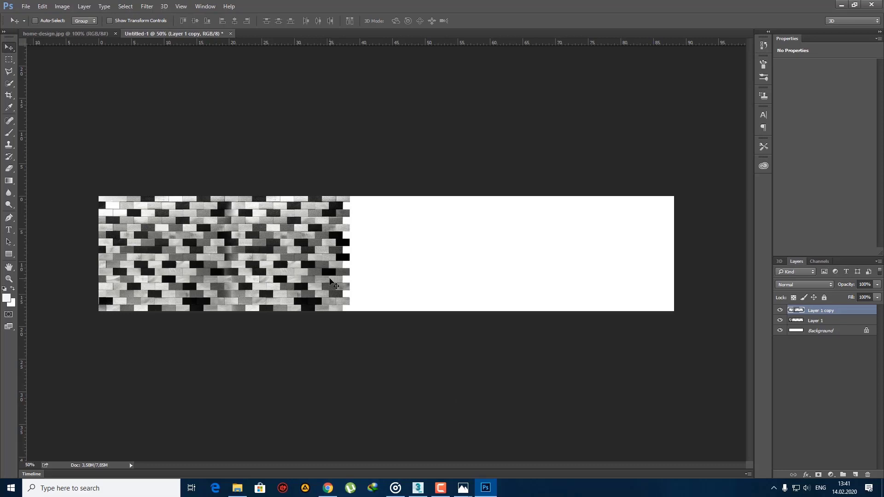
drag(330, 279, 441, 281)
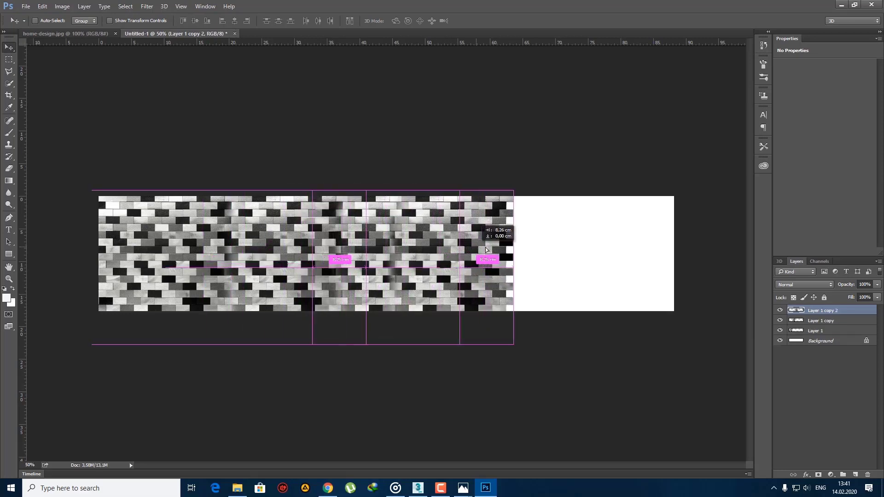